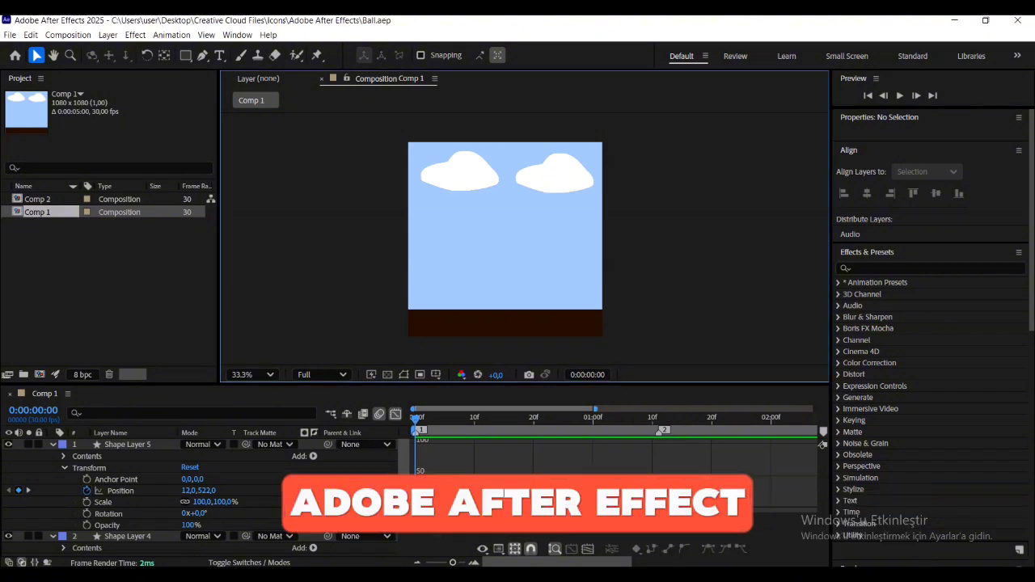
- Play the finished bouncing-ball animation in Comp 1
{"action": "key", "text": "space"}
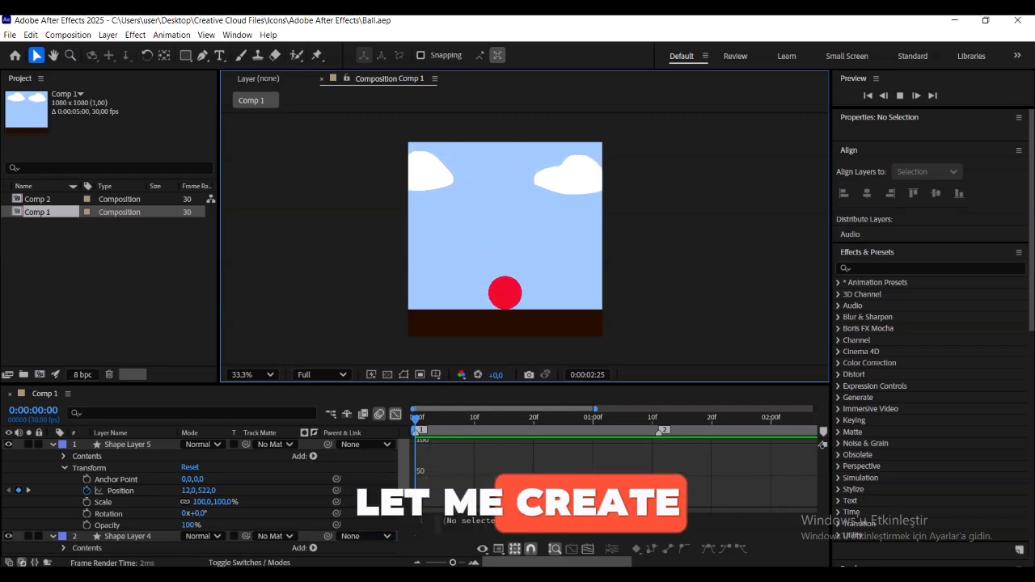
- Create a new project with a 1080 x 1080 px composition at 30 fps lasting 5 seconds
{"action": "left_click", "coordinate": [9, 35]}
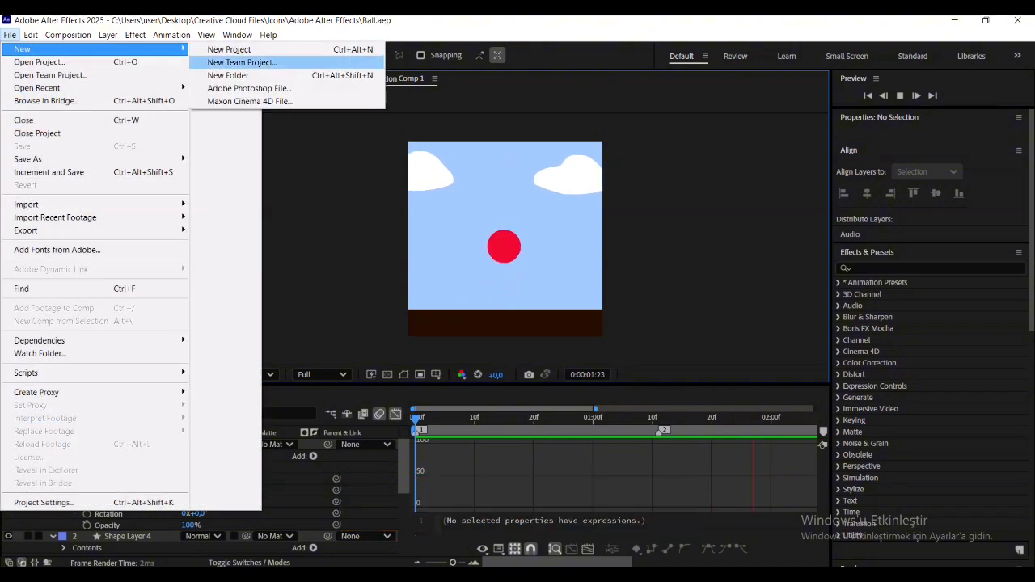
{"action": "left_click", "coordinate": [235, 47]}
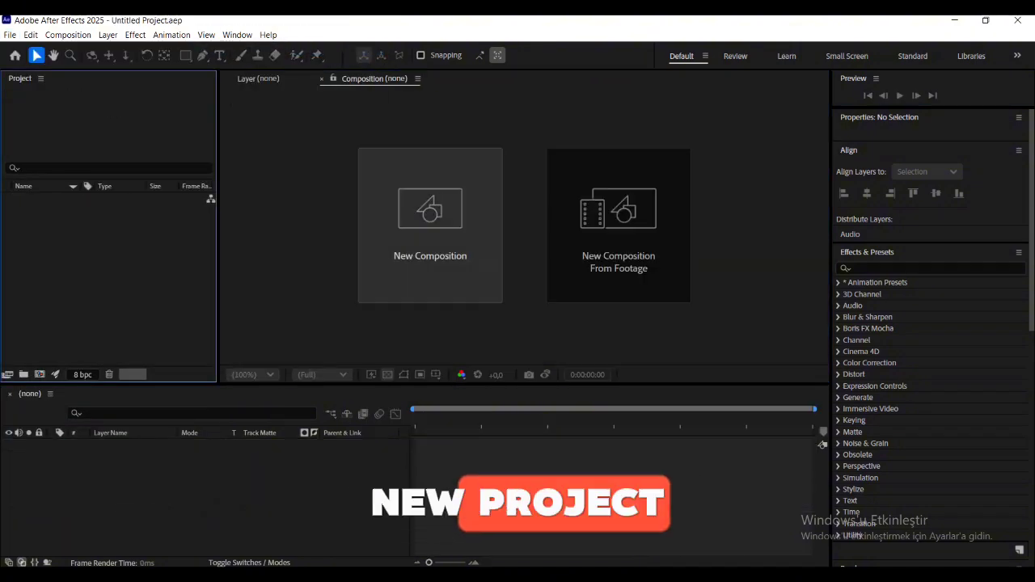
{"action": "left_click", "coordinate": [430, 234]}
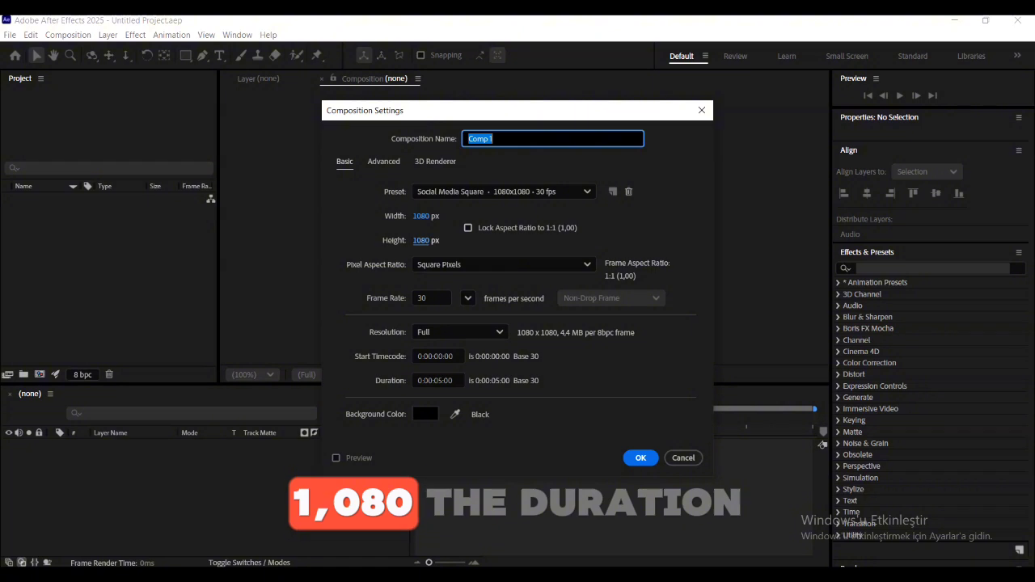
{"action": "left_click", "coordinate": [518, 421]}
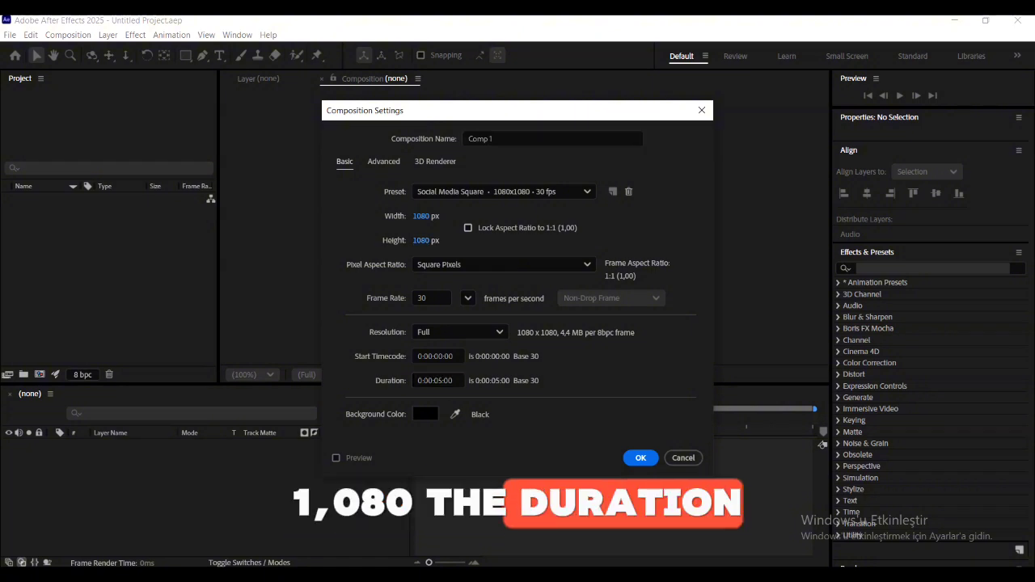
{"action": "left_click", "coordinate": [641, 458]}
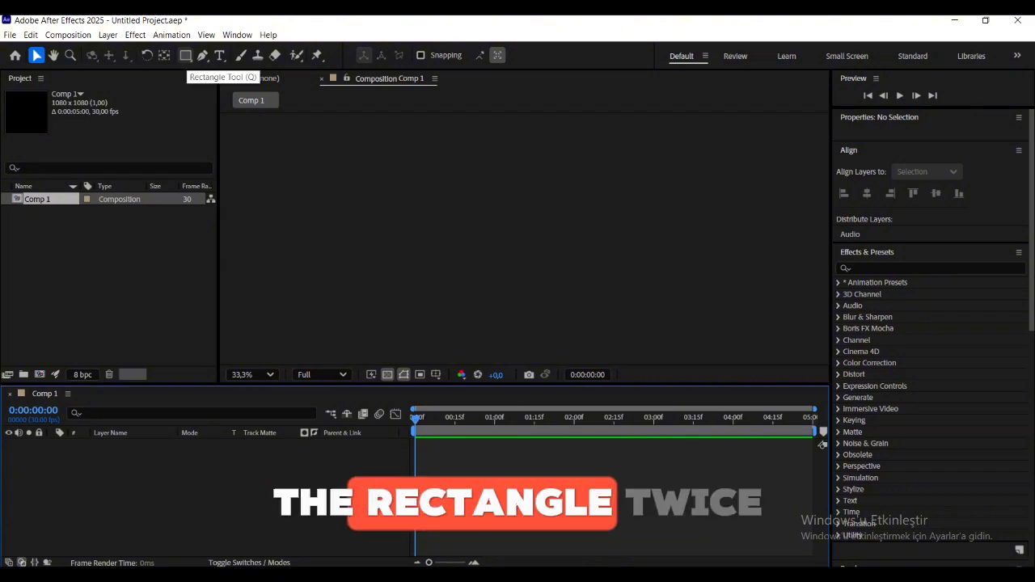
- Add a rectangle shape covering the whole composition as the sky and fill it with light blue 86E4FF
{"action": "double_click", "coordinate": [186, 55]}
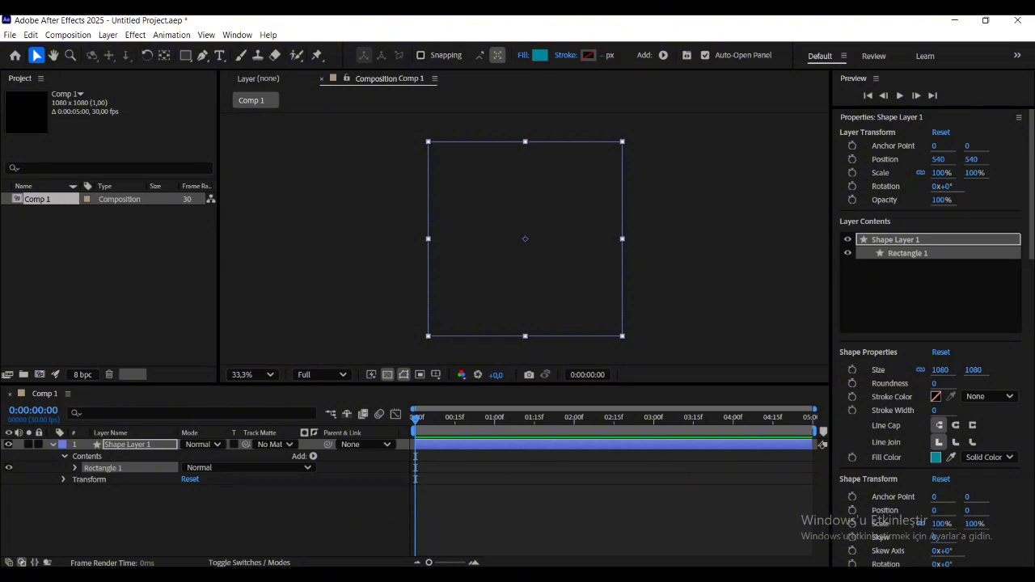
{"action": "left_click", "coordinate": [540, 56]}
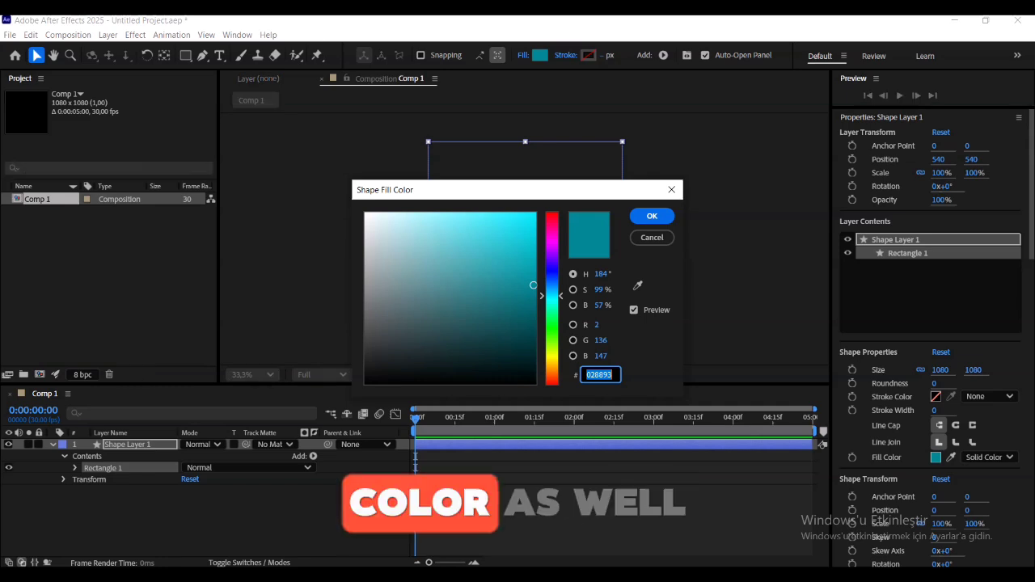
{"action": "type", "text": "027093"}
{"action": "key", "text": "Tab"}
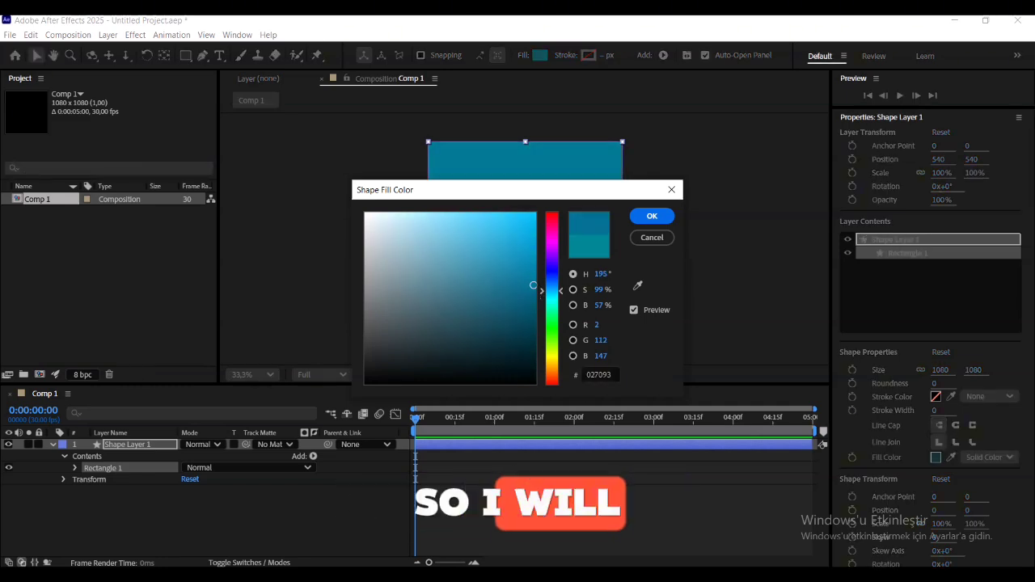
{"action": "left_click_drag", "start_coordinate": [542, 291], "coordinate": [443, 212]}
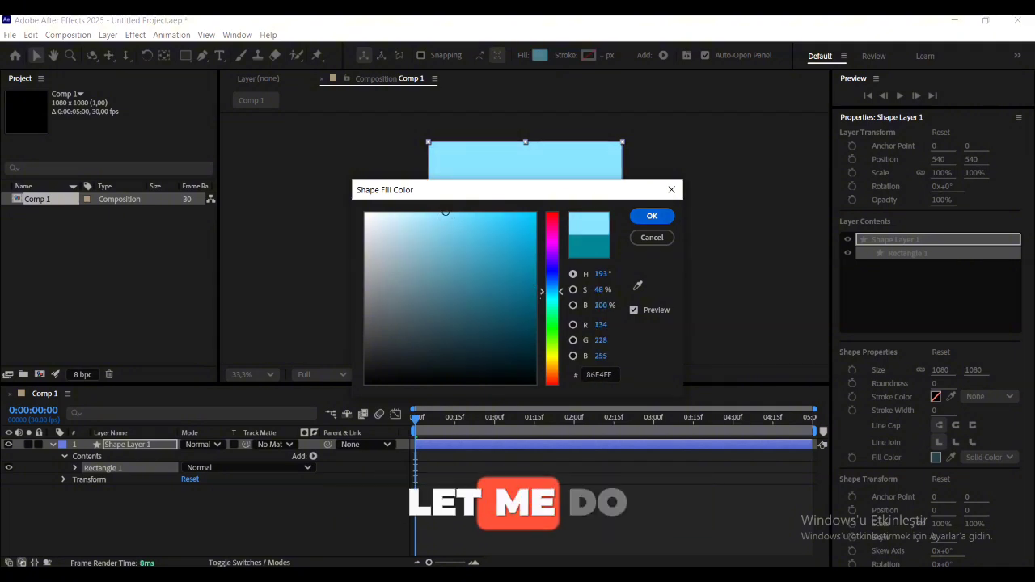
{"action": "left_click", "coordinate": [652, 216]}
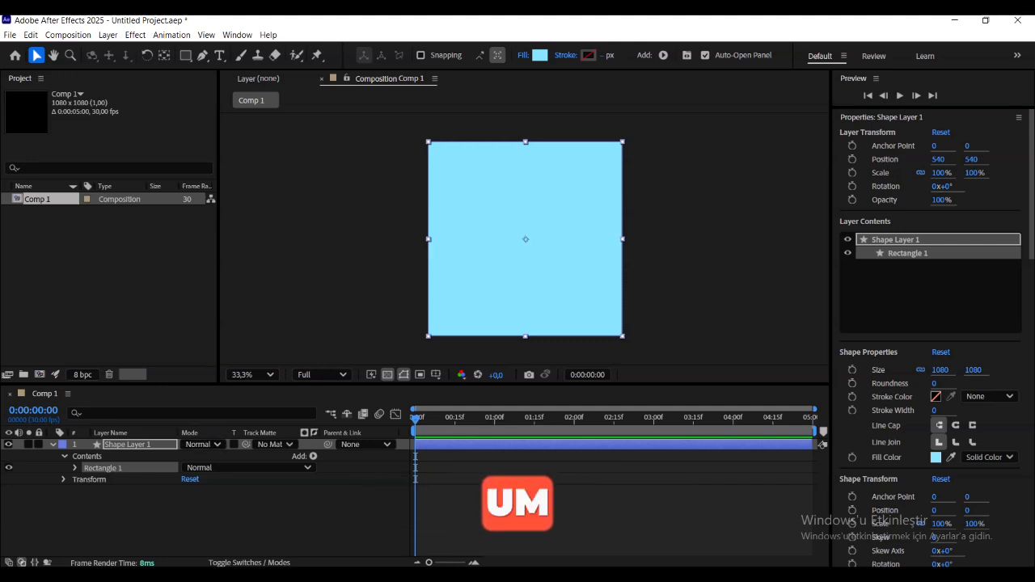
{"action": "left_click", "coordinate": [127, 445]}
{"action": "left_click", "coordinate": [703, 276]}
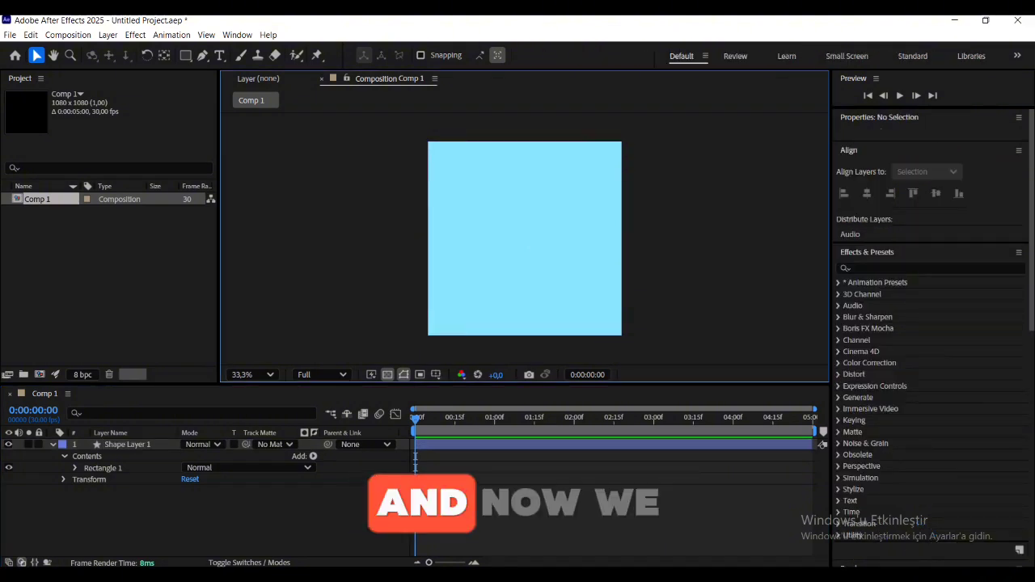
- Draw a ground rectangle about 1482 x 267 px across the lower edge of the composition and fill it with dark grey 3C3D3E
{"action": "key", "text": "q"}
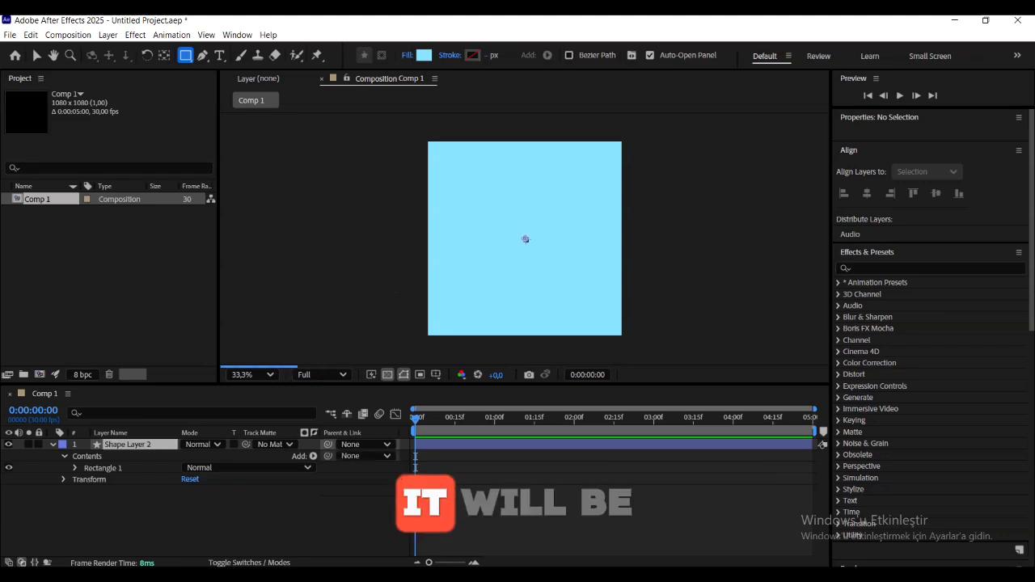
{"action": "left_click_drag", "start_coordinate": [395, 292], "coordinate": [662, 340]}
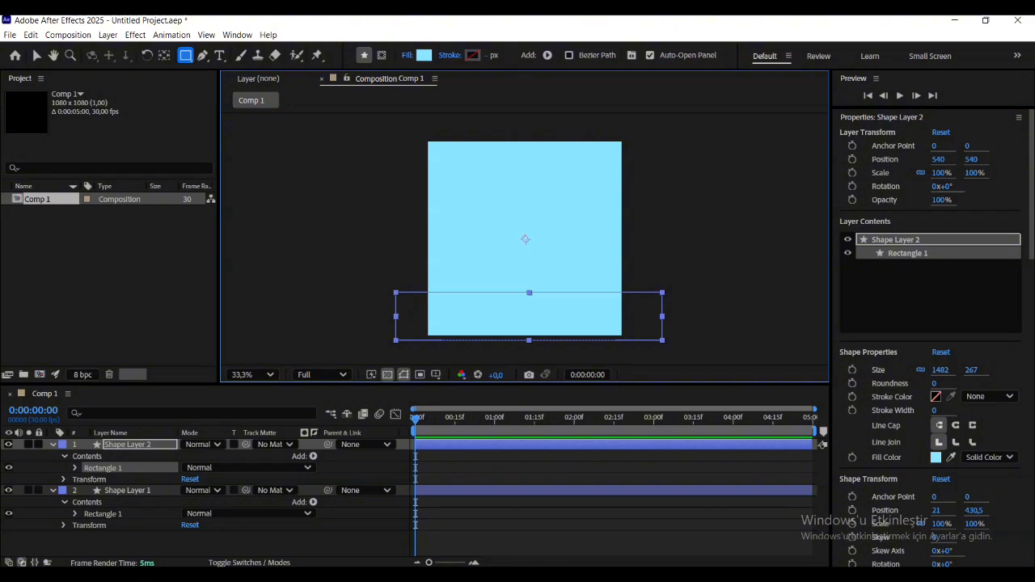
{"action": "left_click", "coordinate": [424, 55]}
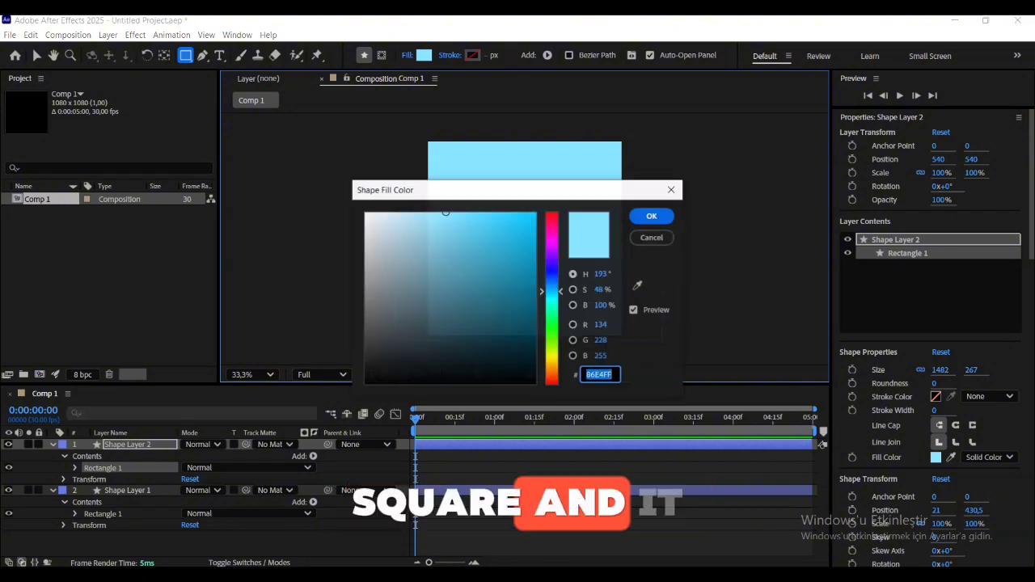
{"action": "left_click", "coordinate": [368, 342]}
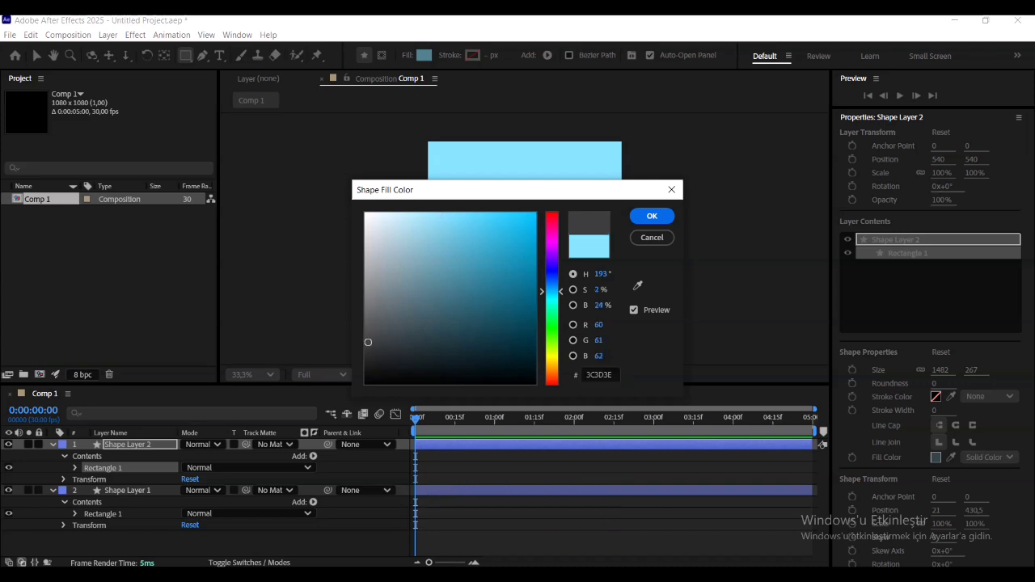
{"action": "left_click", "coordinate": [652, 216]}
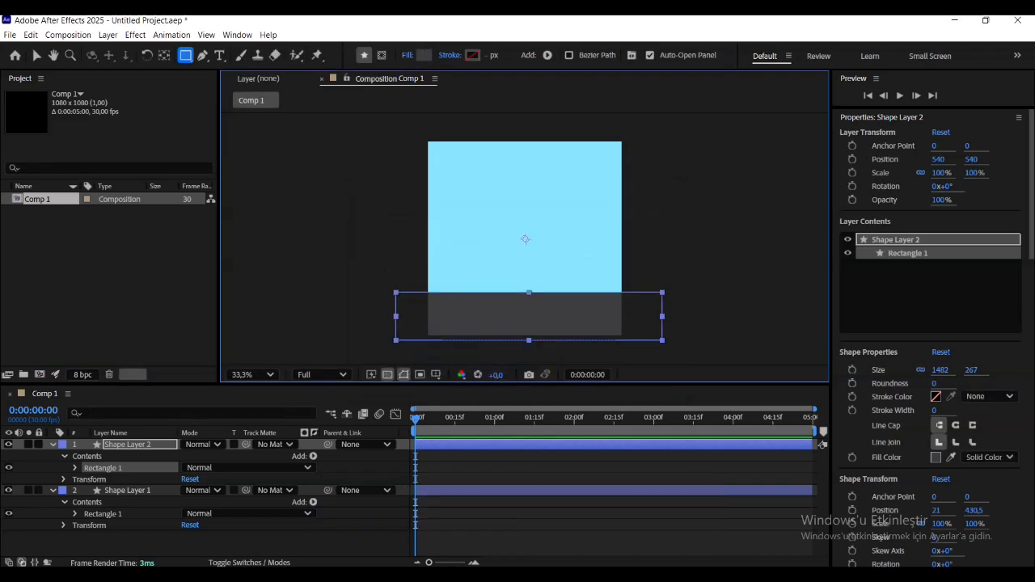
- Lock the ground and sky shape layers
{"action": "left_click", "coordinate": [38, 445]}
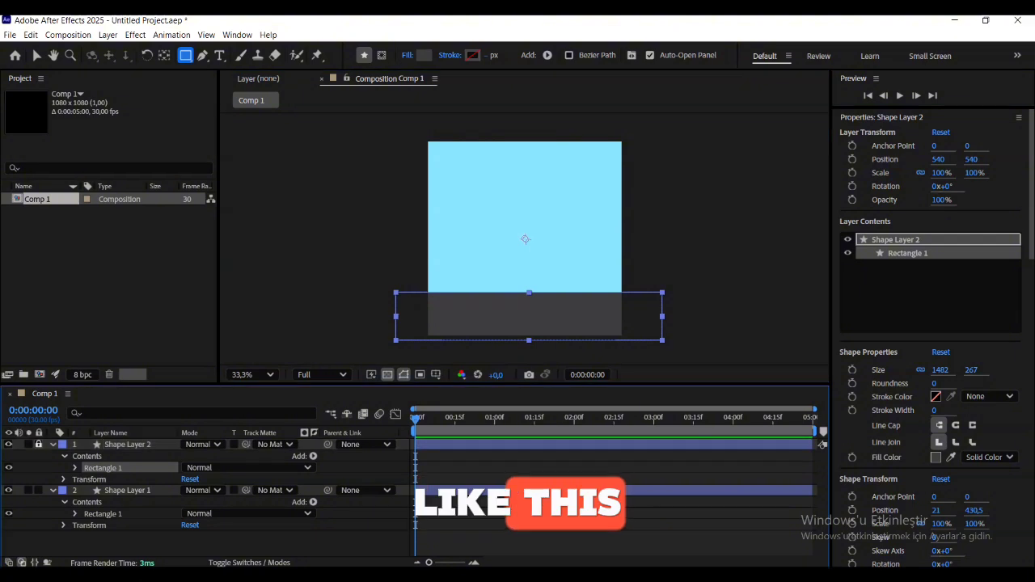
{"action": "left_click", "coordinate": [38, 491]}
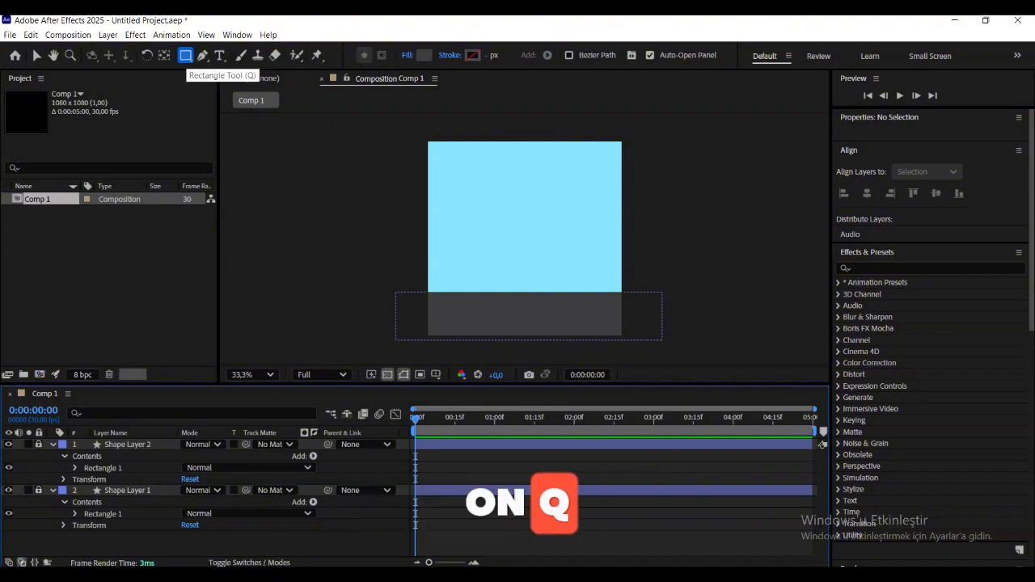
- Draw a circle about 237 px wide with the Ellipse tool above the ground, filled with red FF0046
{"action": "key", "text": "q"}
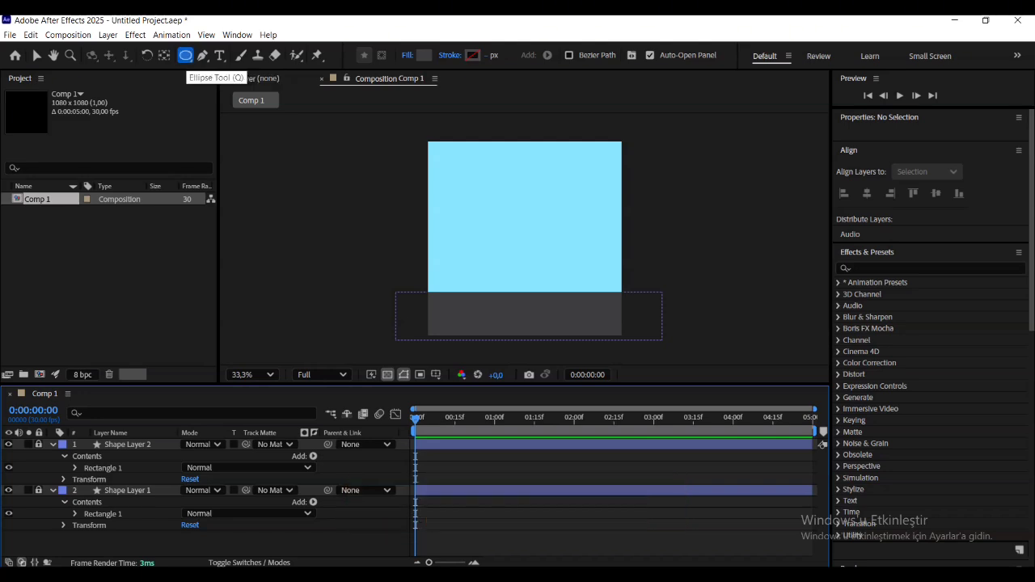
{"action": "key", "text": "q"}
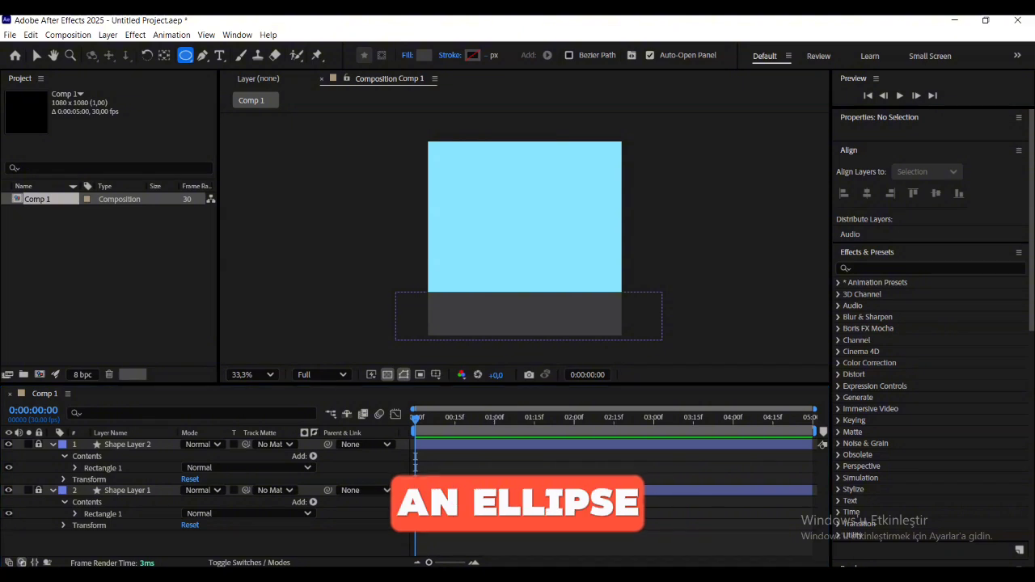
{"action": "left_click", "coordinate": [425, 55]}
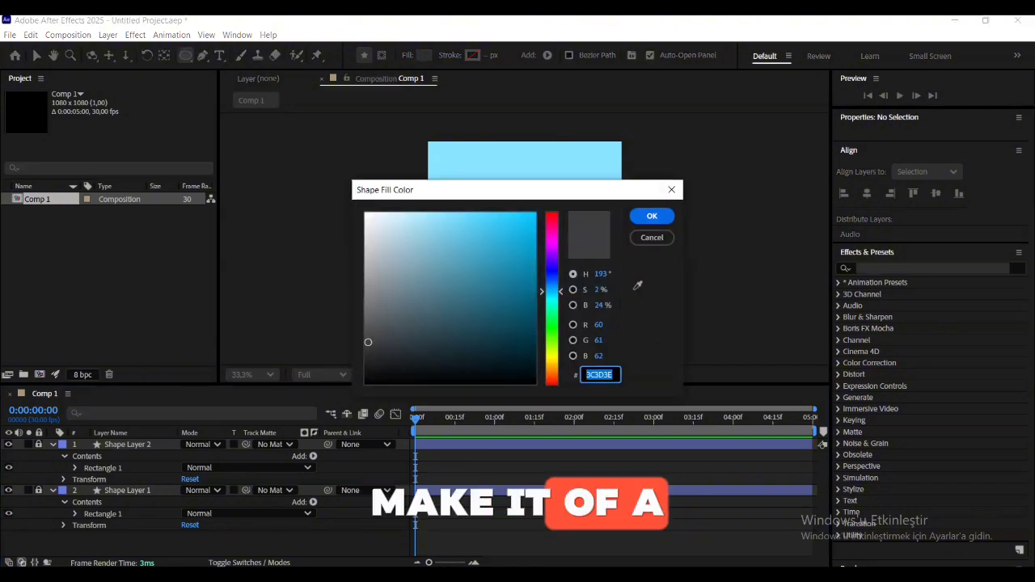
{"action": "left_click", "coordinate": [552, 219]}
{"action": "left_click", "coordinate": [535, 215]}
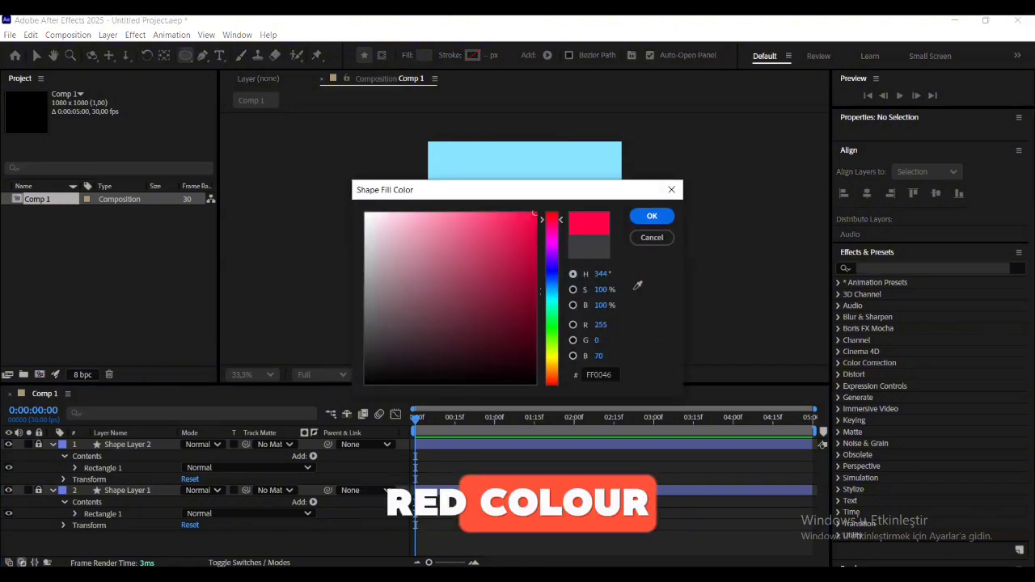
{"action": "left_click", "coordinate": [652, 216]}
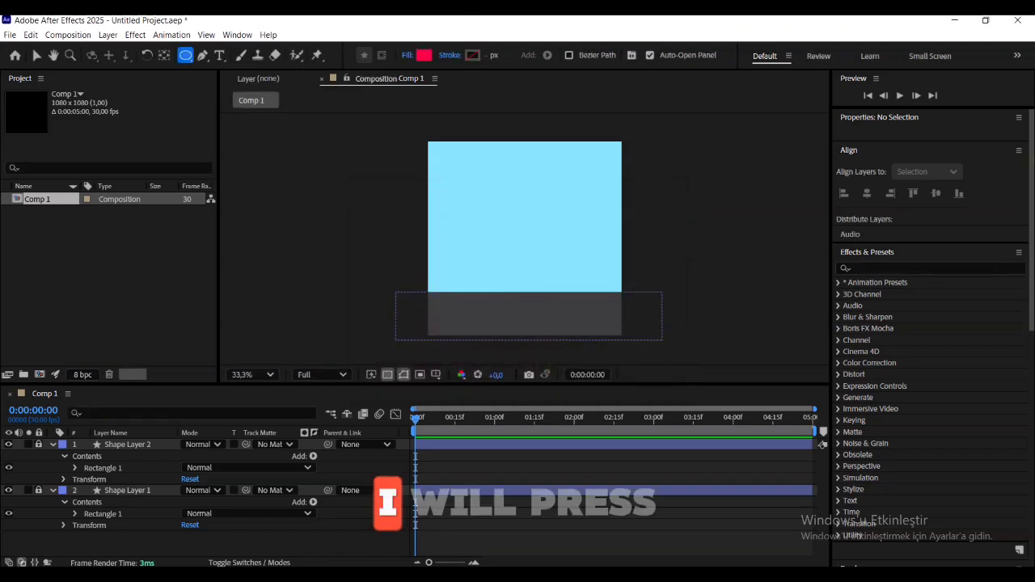
{"action": "left_click_drag", "start_coordinate": [502, 197], "coordinate": [546, 241]}
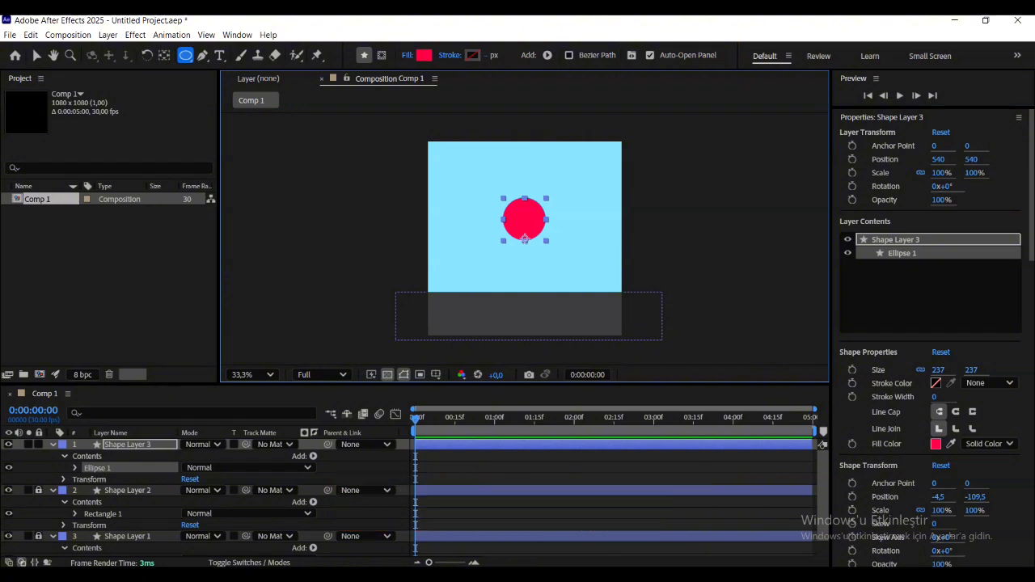
- Move the circle layer's anchor point to the centre of the circle with the Pan Behind tool
{"action": "left_click", "coordinate": [518, 514]}
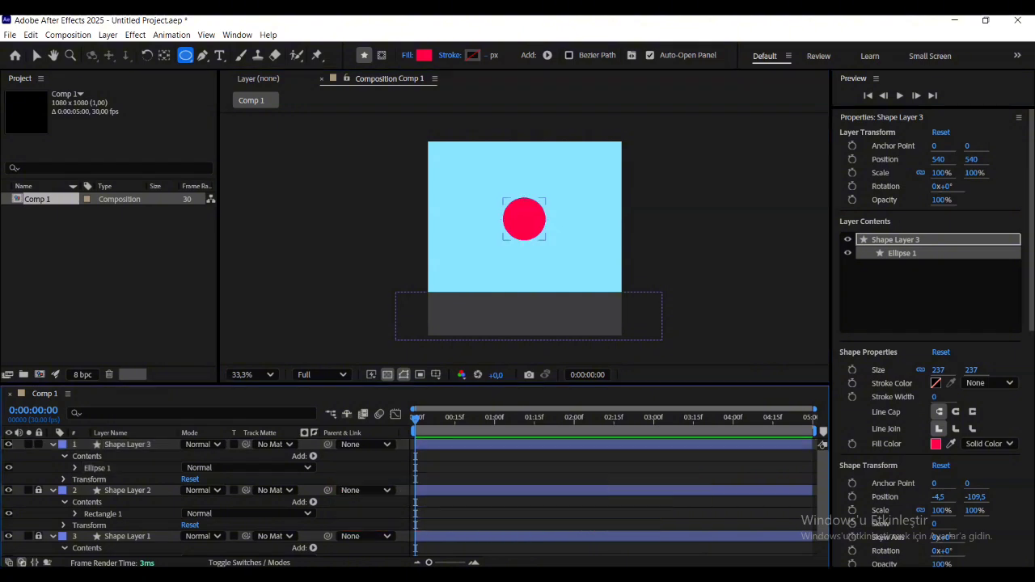
{"action": "left_click", "coordinate": [822, 444]}
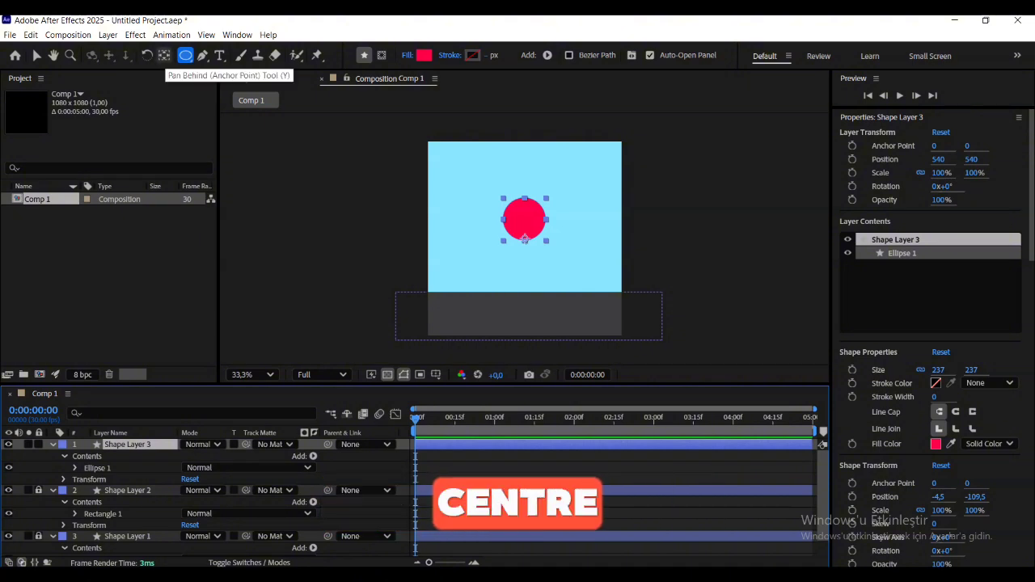
{"action": "left_click", "coordinate": [165, 55]}
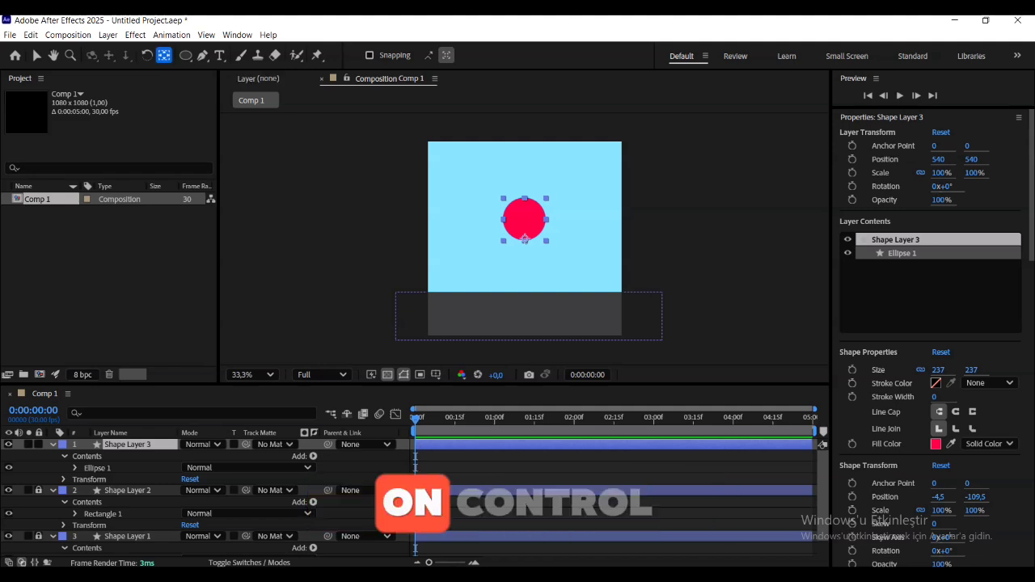
{"action": "left_click", "coordinate": [525, 239]}
{"action": "left_click_drag", "start_coordinate": [525, 240], "coordinate": [525, 220]}
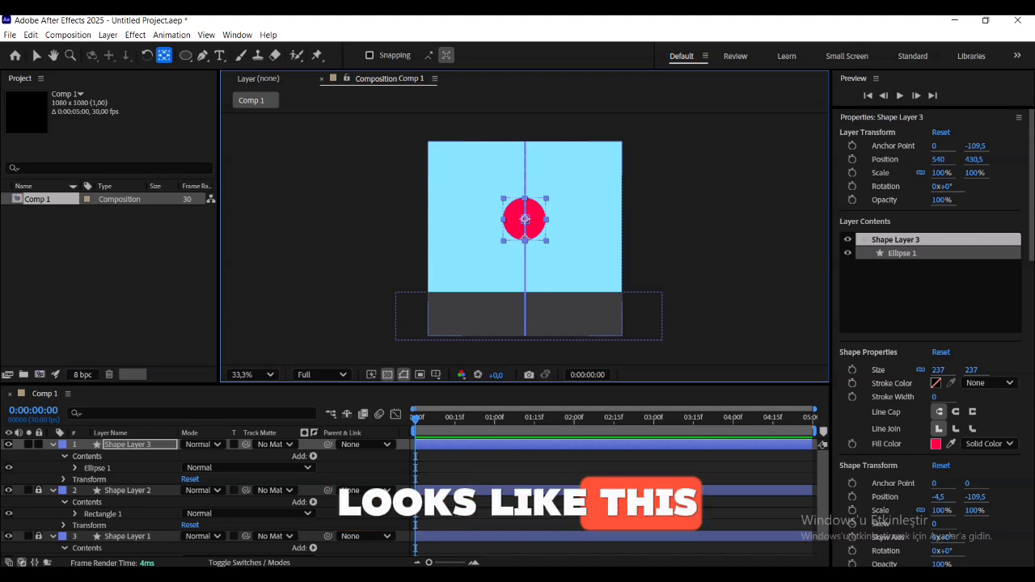
{"action": "left_click_drag", "start_coordinate": [525, 220], "coordinate": [525, 219]}
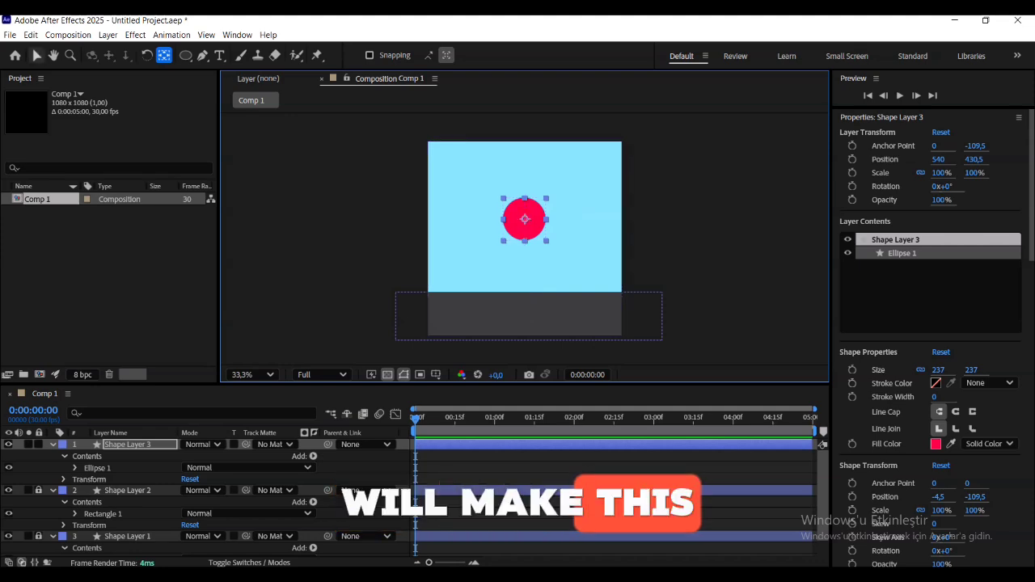
- Align the circle layer to the horizontal centre of the composition
{"action": "left_click", "coordinate": [37, 55]}
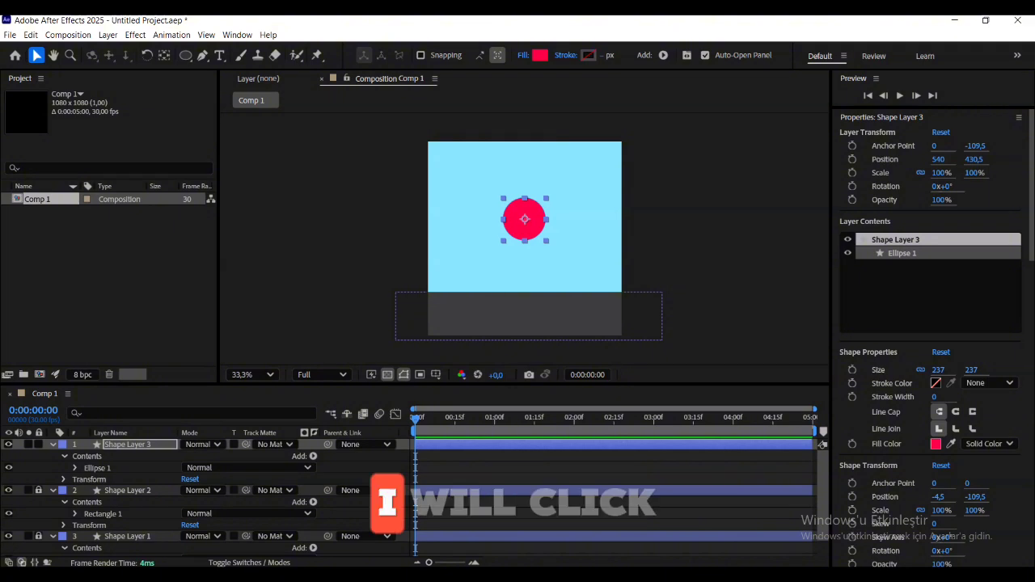
{"action": "left_click_drag", "start_coordinate": [1031, 187], "coordinate": [1031, 317]}
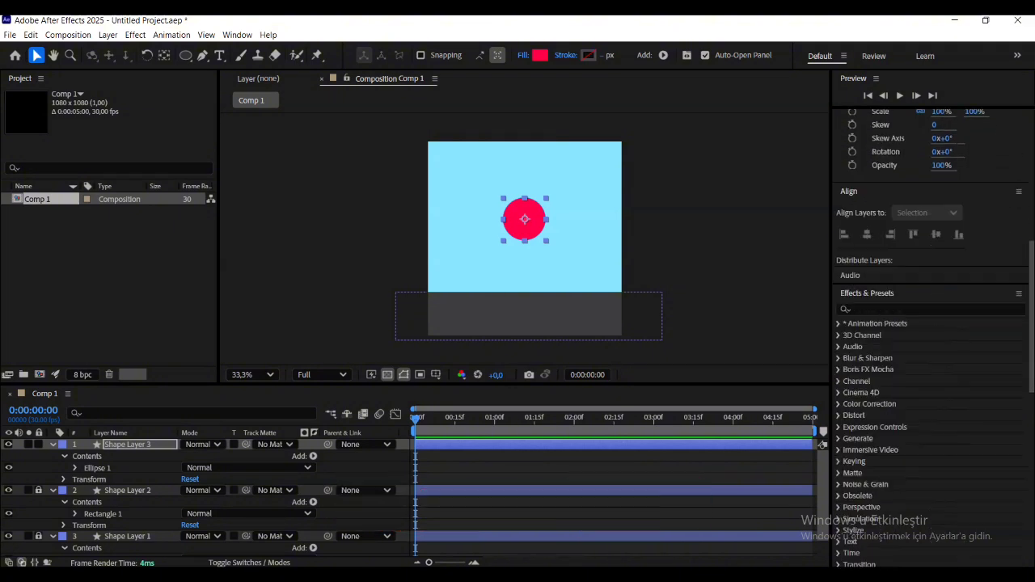
{"action": "scroll", "coordinate": [931, 259], "scroll_direction": "up", "scroll_amount": 5}
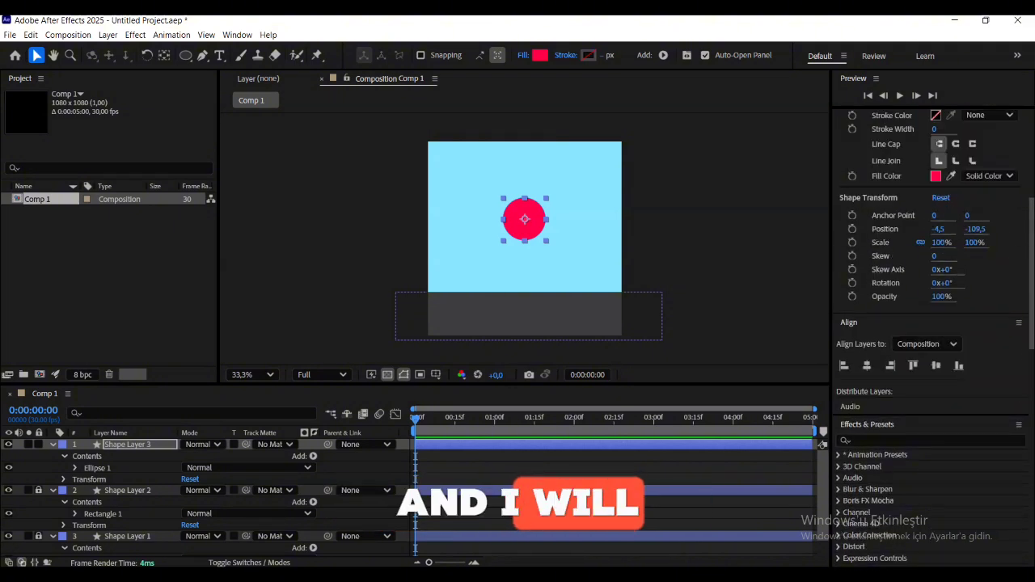
{"action": "left_click", "coordinate": [867, 365]}
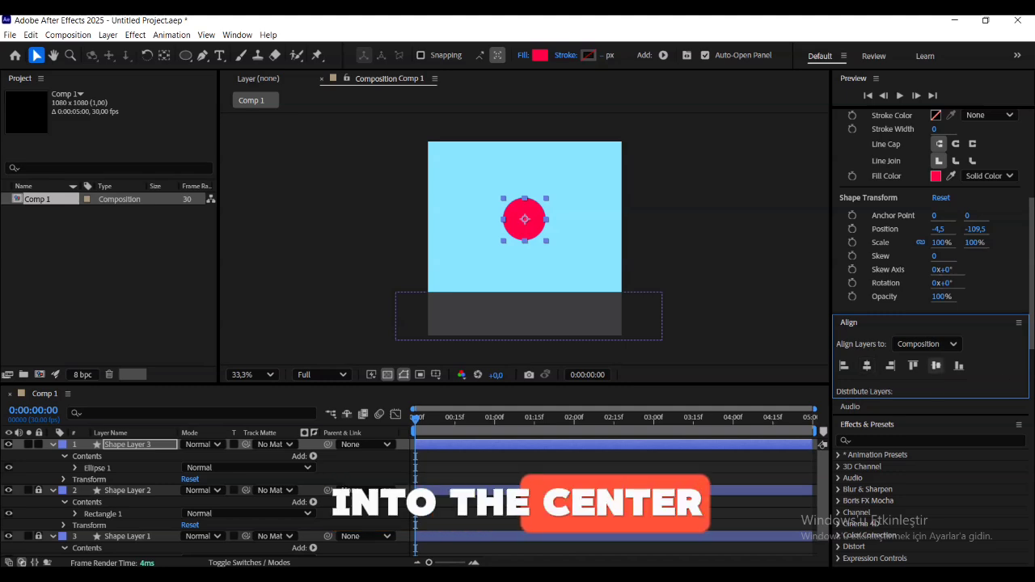
{"action": "left_click", "coordinate": [936, 366]}
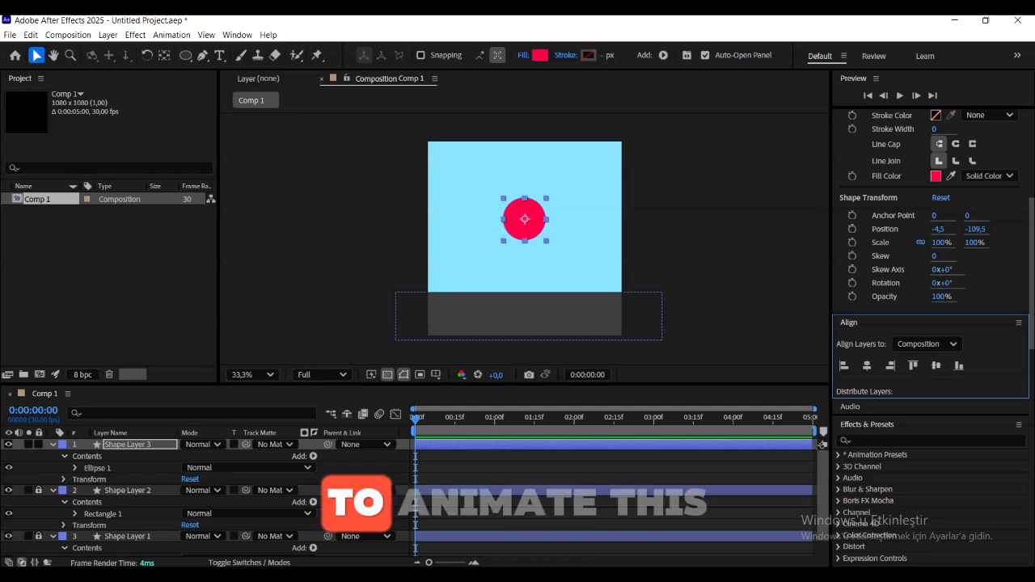
- Move the circle layer straight up out of the composition, just above the sky, at Position 540, -141
{"action": "left_click_drag", "start_coordinate": [525, 220], "coordinate": [526, 239]}
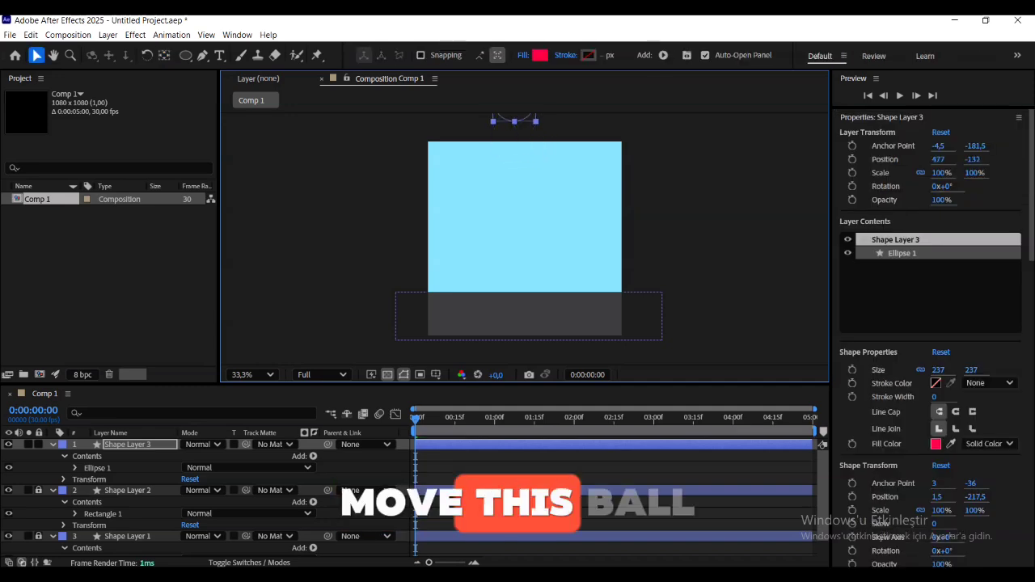
{"action": "key", "text": "Right"}
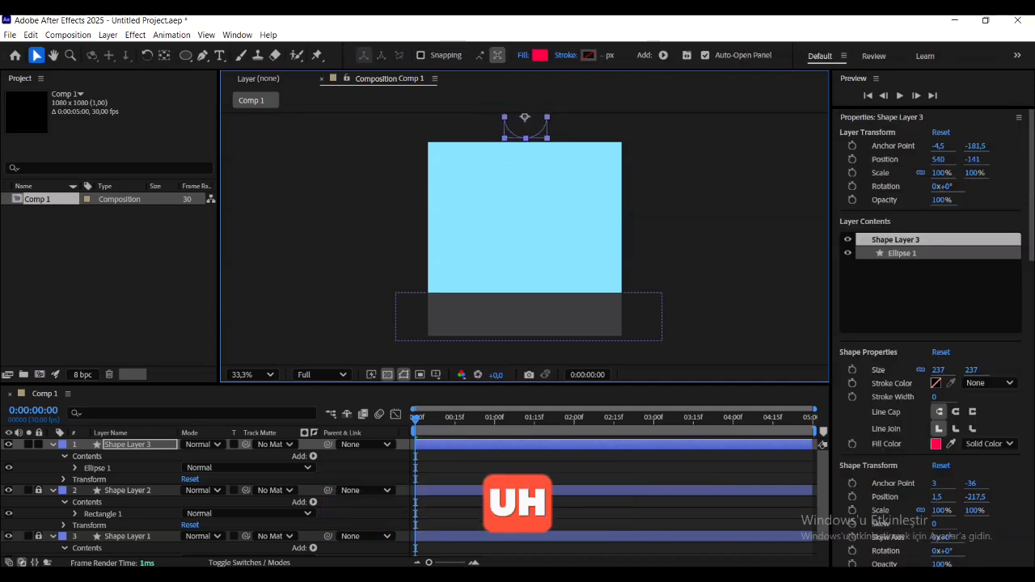
{"action": "key", "text": "Up"}
{"action": "key", "text": "Up"}
{"action": "key", "text": "Up"}
{"action": "key", "text": "Up"}
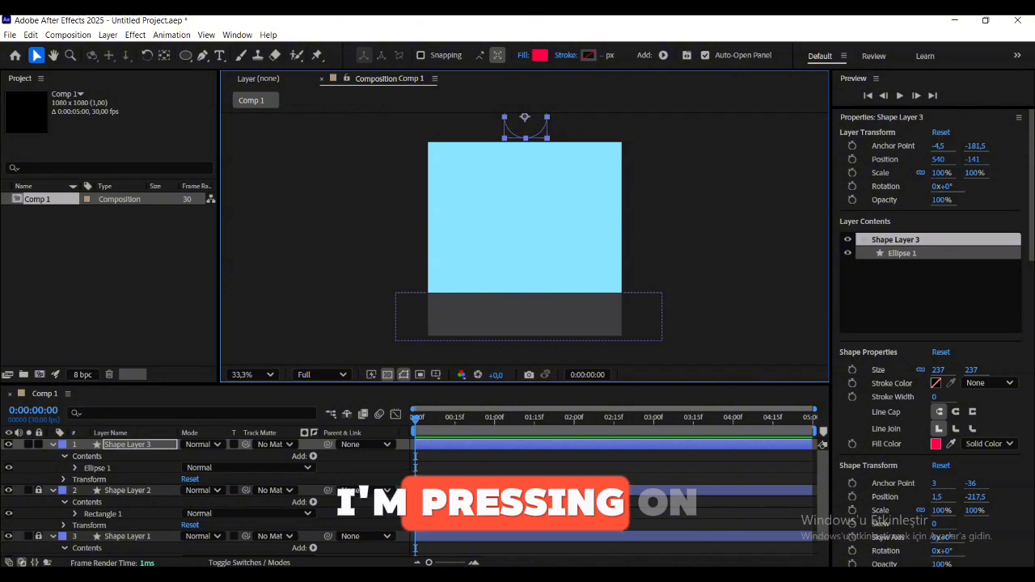
- Start animating the circle's Ellipse Path Position with a keyframe at 0:00:00, and go to 0:00:15 in the timeline
{"action": "left_click", "coordinate": [75, 468]}
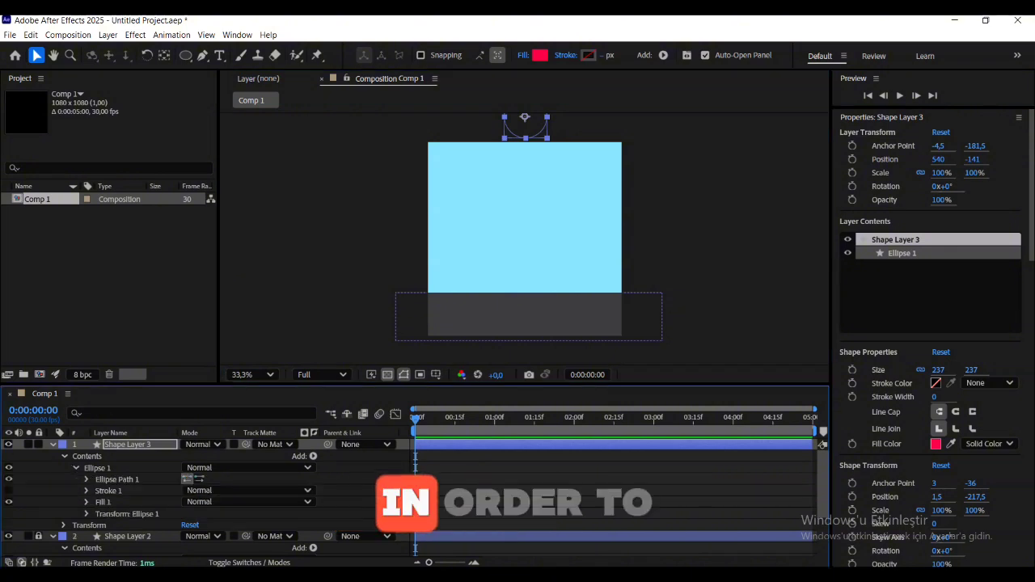
{"action": "left_click", "coordinate": [86, 480]}
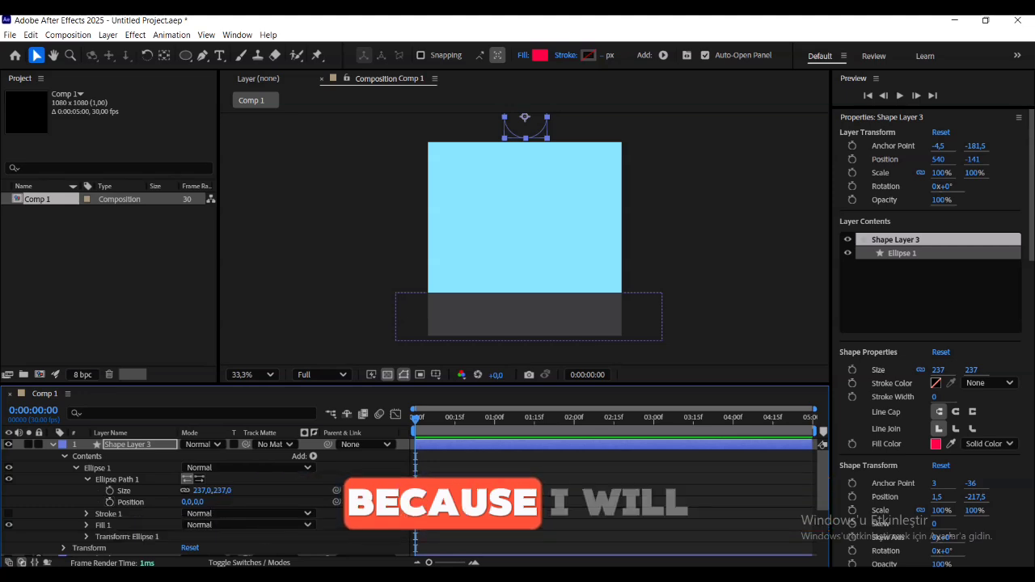
{"action": "left_click", "coordinate": [110, 502]}
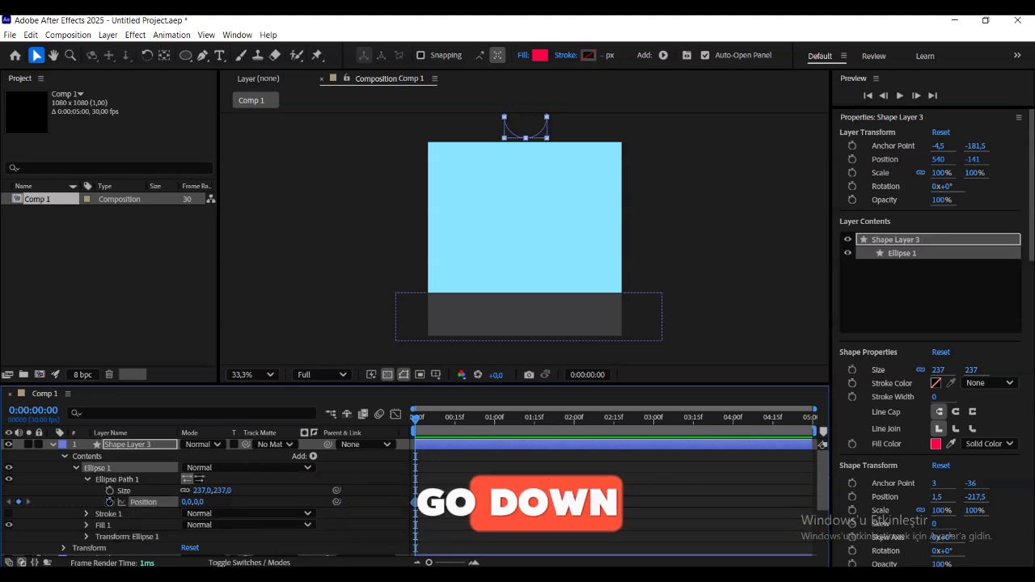
{"action": "left_click", "coordinate": [454, 419]}
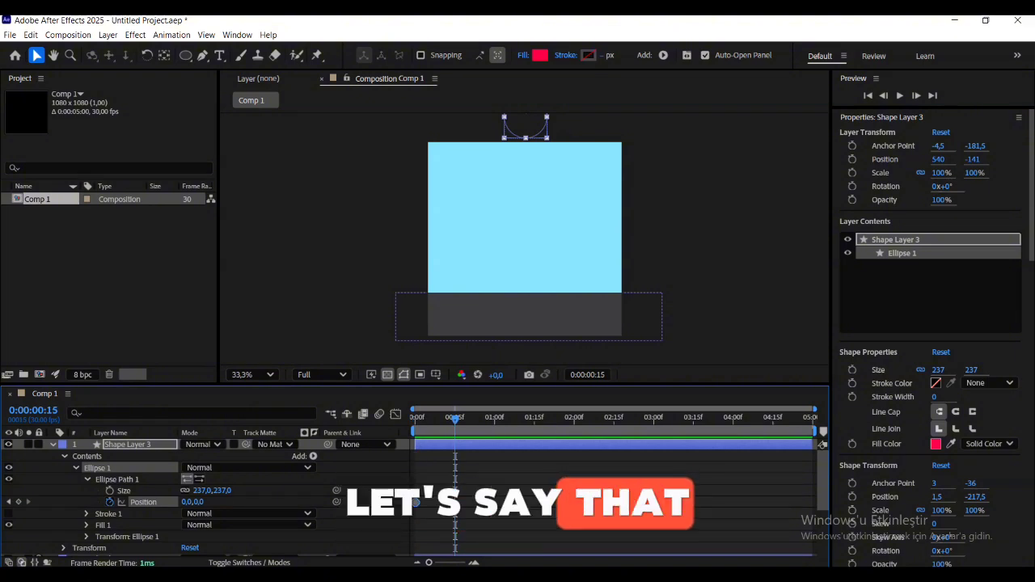
- Try to move the whole circle layer straight down onto the ground at 0:00:15
{"action": "left_click", "coordinate": [525, 128]}
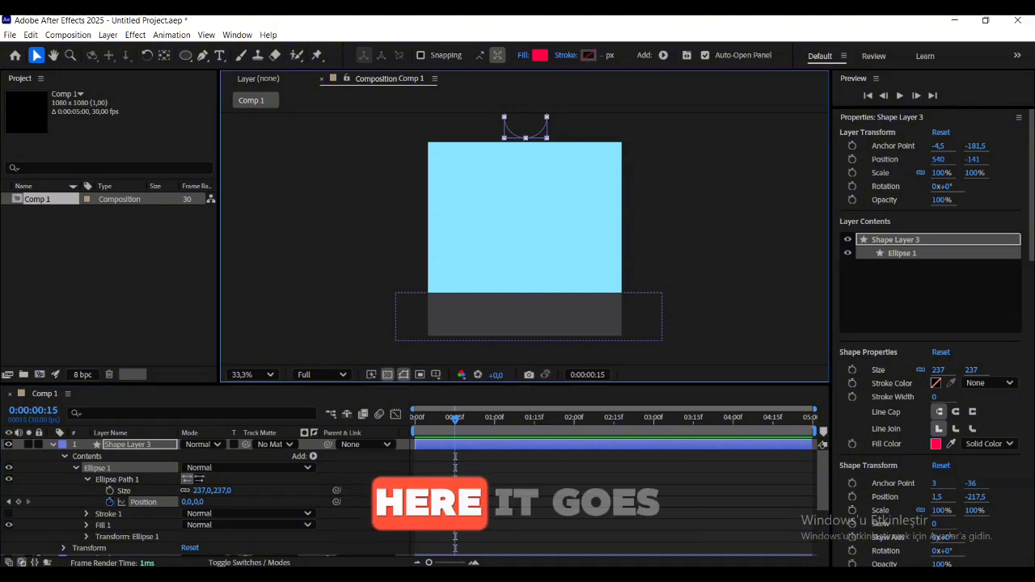
{"action": "left_click", "coordinate": [526, 128]}
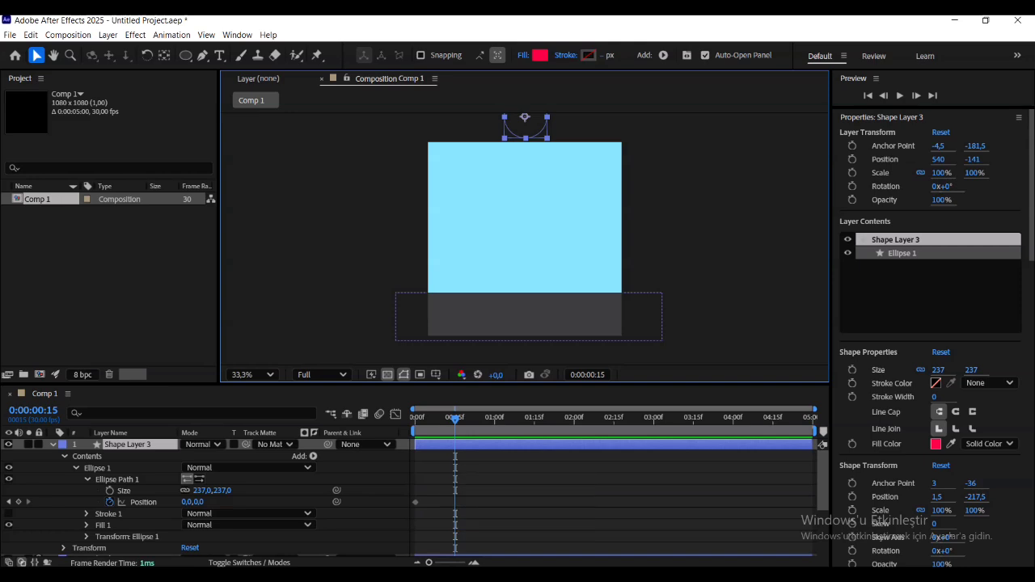
{"action": "left_click_drag", "start_coordinate": [526, 127], "coordinate": [525, 267]}
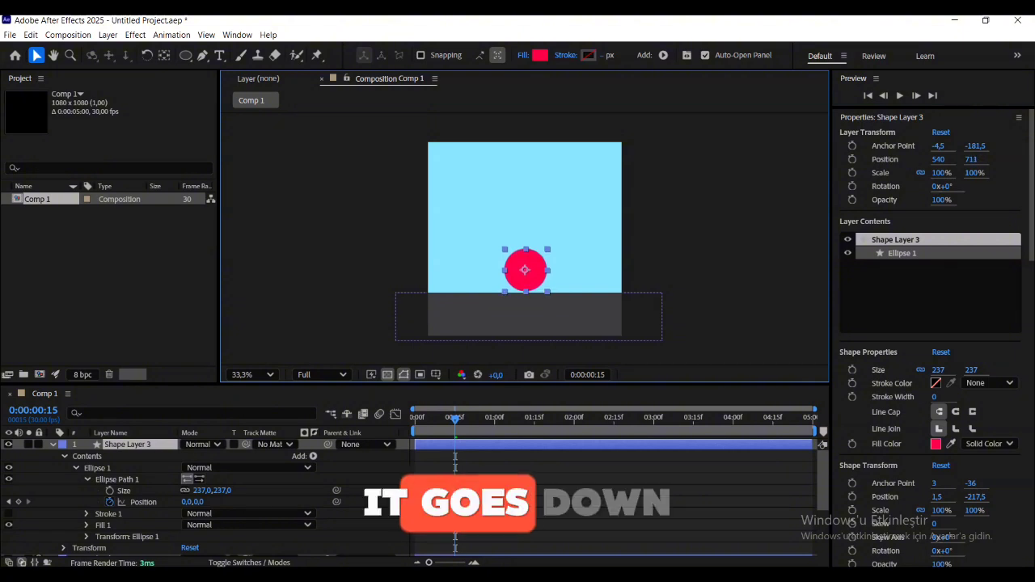
{"action": "key", "text": "shift"}
{"action": "key", "text": "shift"}
{"action": "key", "text": "shift"}
{"action": "key", "text": "shift"}
{"action": "key", "text": "shift"}
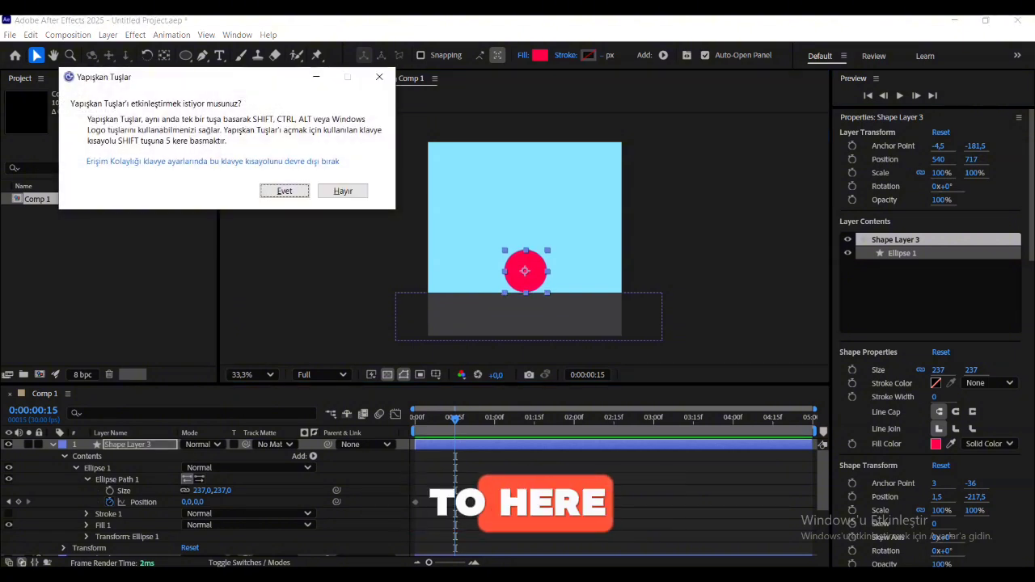
{"action": "key", "text": "Escape"}
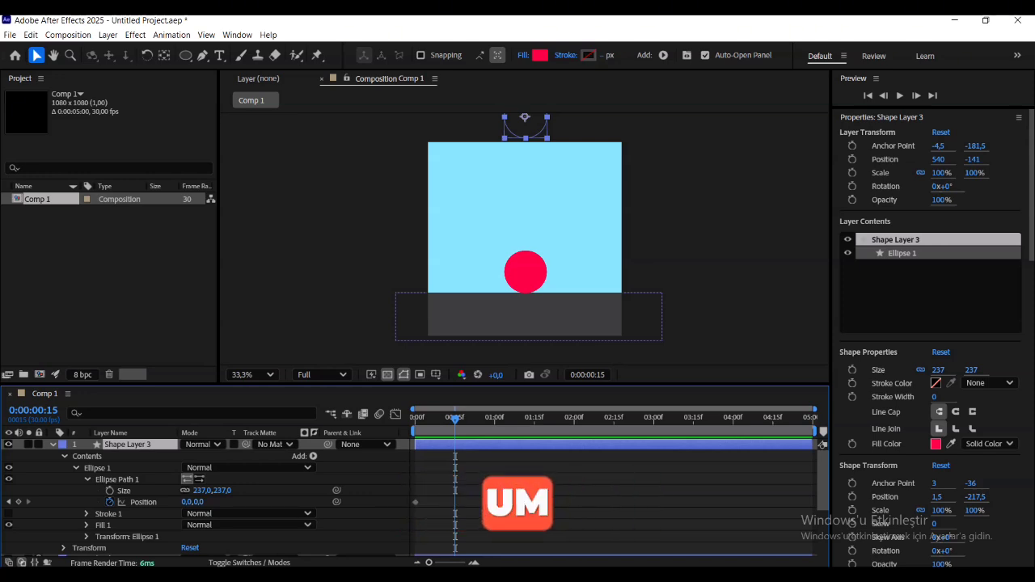
- Set the Ellipse Path Position to 0, 862 at 0:00:15 so the ball rests on the ground
{"action": "left_click_drag", "start_coordinate": [198, 502], "coordinate": [234, 502]}
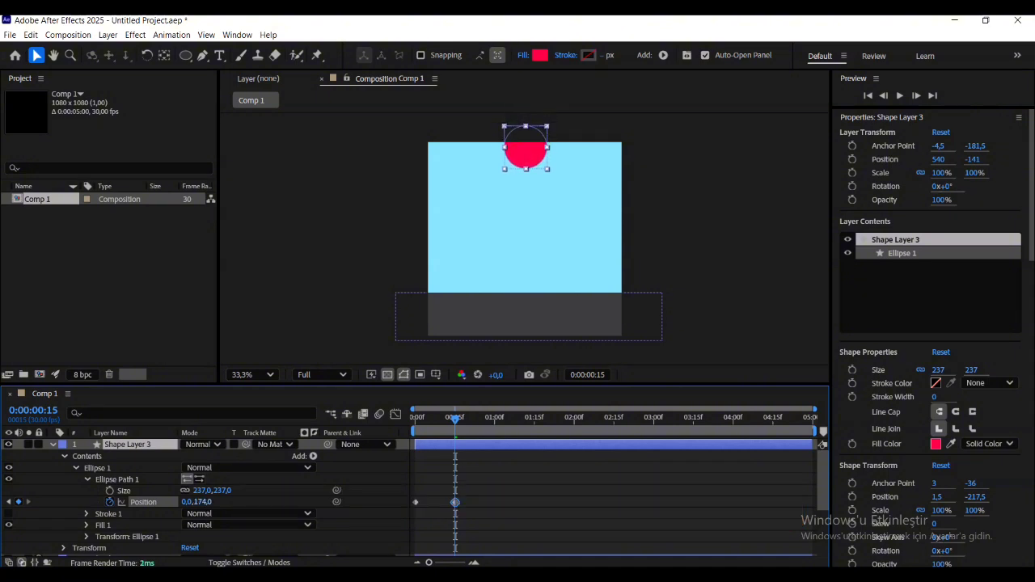
{"action": "left_click_drag", "start_coordinate": [307, 502], "coordinate": [585, 502]}
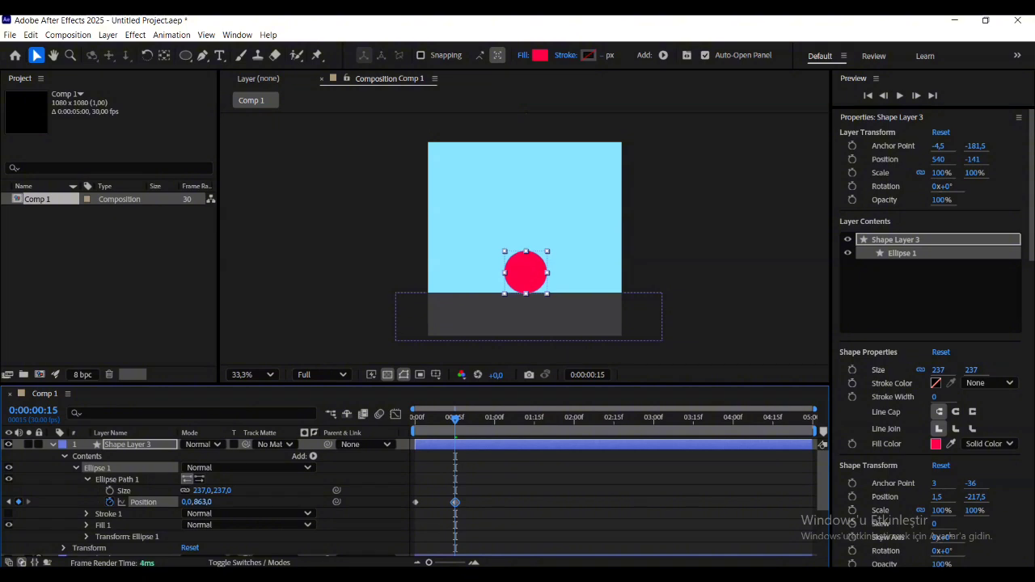
{"action": "left_click_drag", "start_coordinate": [662, 502], "coordinate": [661, 503]}
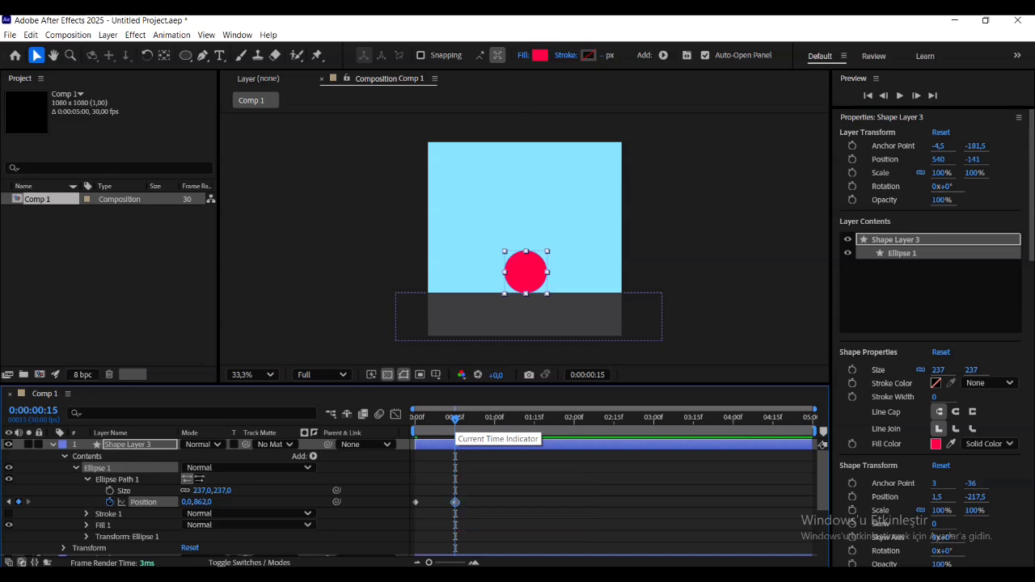
- Keyframe the first bounce at 0:01:00 by setting the Ellipse Path Position to 0, 515
{"action": "left_click_drag", "start_coordinate": [455, 418], "coordinate": [495, 418]}
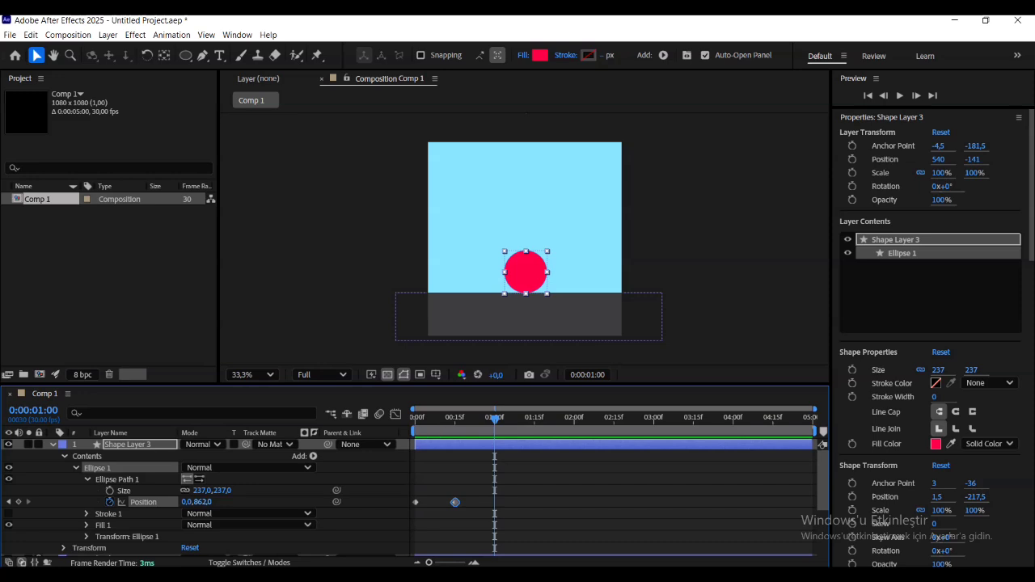
{"action": "left_click_drag", "start_coordinate": [202, 502], "coordinate": [43, 502]}
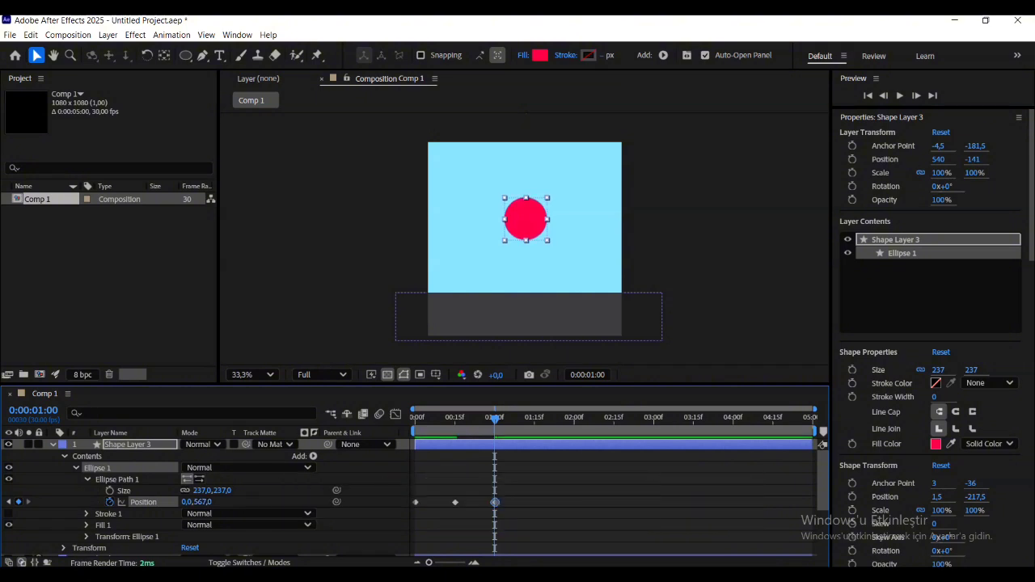
{"action": "left_click_drag", "start_coordinate": [203, 503], "coordinate": [174, 503]}
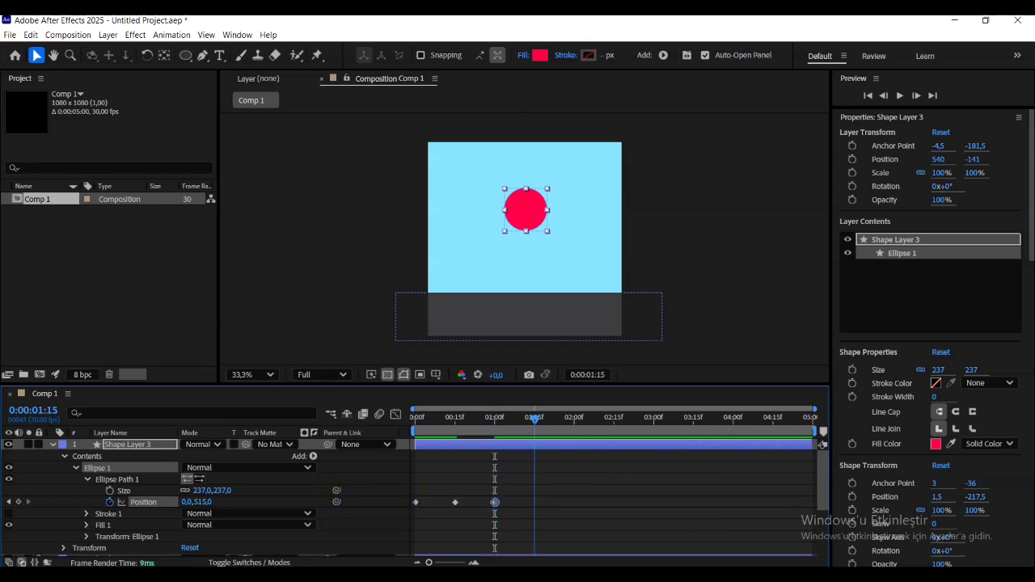
- Paste a copy of the ground-contact Position keyframe (0, 862) at 0:01:15
{"action": "left_click_drag", "start_coordinate": [537, 419], "coordinate": [535, 419]}
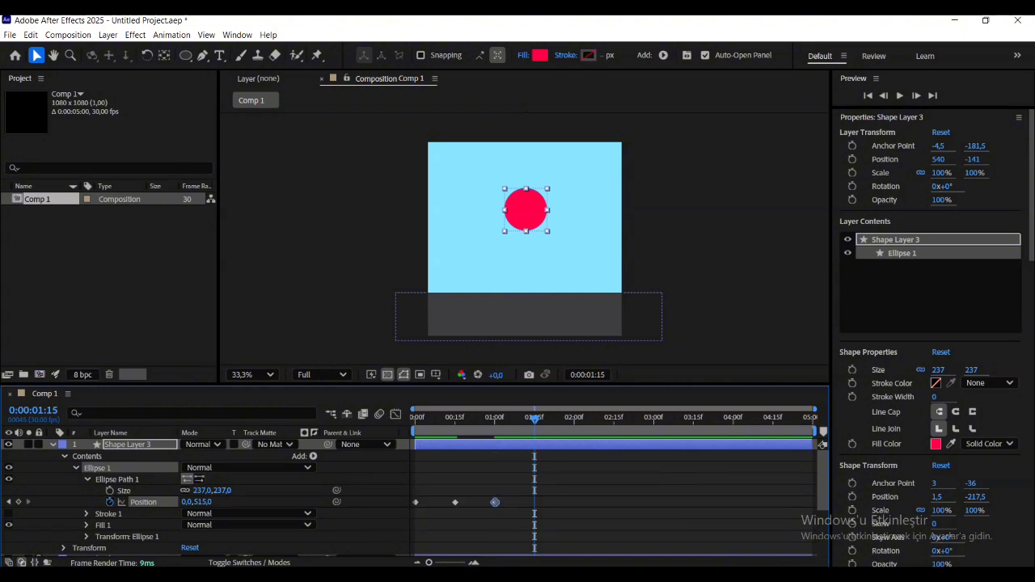
{"action": "left_click_drag", "start_coordinate": [202, 503], "coordinate": [176, 503]}
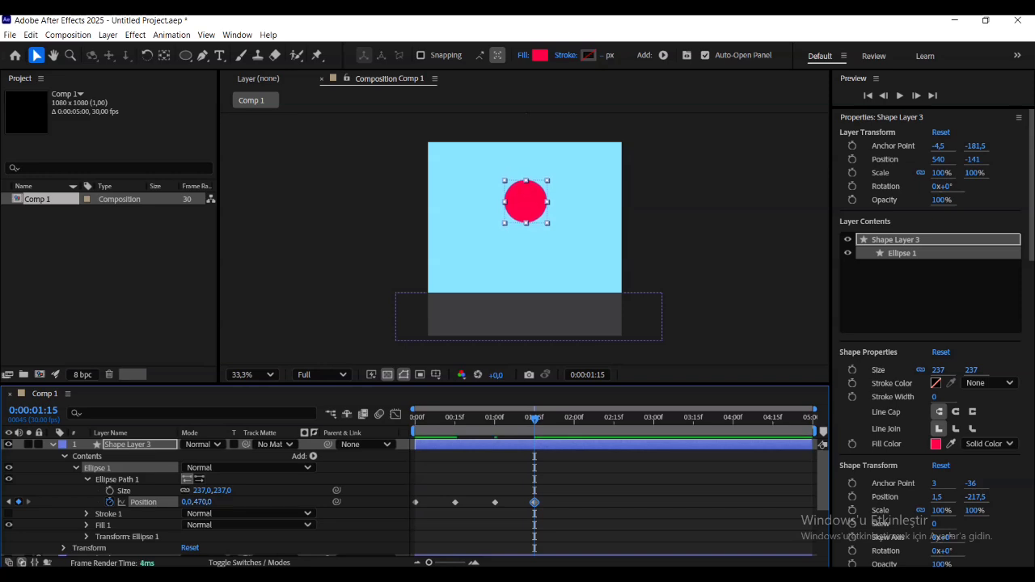
{"action": "key", "text": "ctrl+z"}
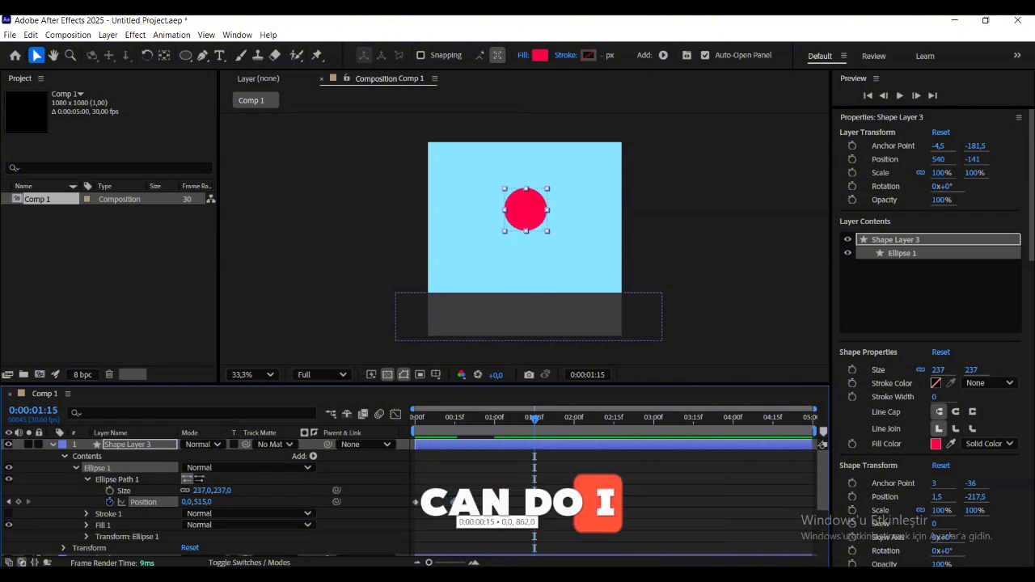
{"action": "key", "text": "ctrl+v"}
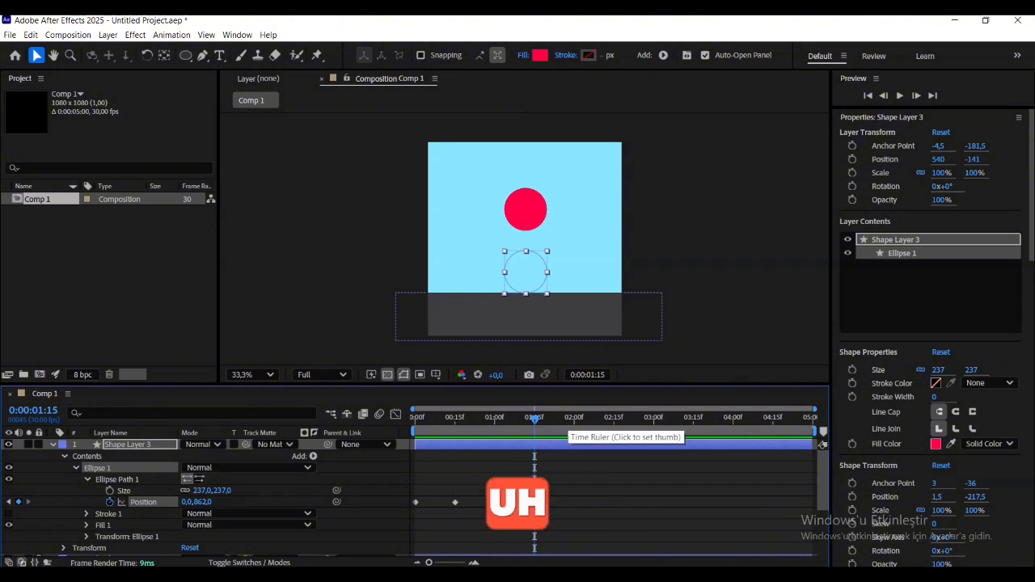
- Keyframe a lower bounce with Ellipse Path Position 0, 695 at 0:02:00, and paste the ground-contact keyframe at 0:02:15
{"action": "left_click_drag", "start_coordinate": [535, 419], "coordinate": [574, 419]}
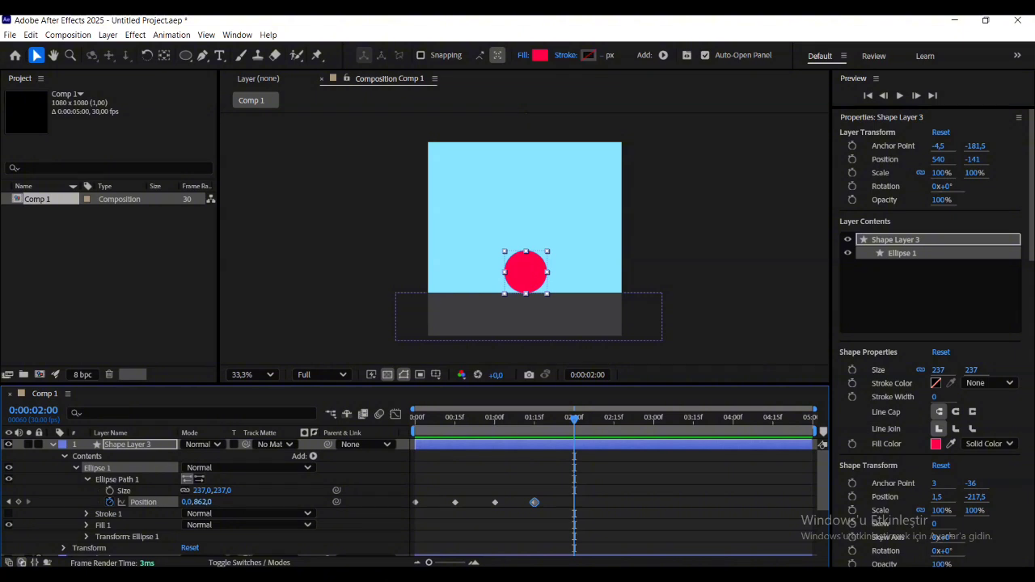
{"action": "left_click_drag", "start_coordinate": [202, 502], "coordinate": [53, 502]}
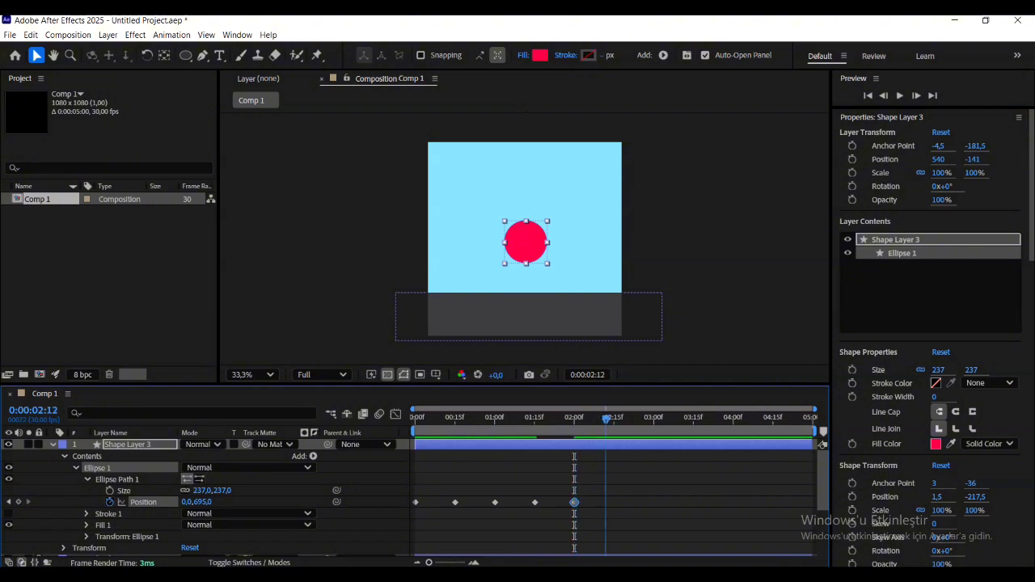
{"action": "left_click_drag", "start_coordinate": [606, 419], "coordinate": [614, 419]}
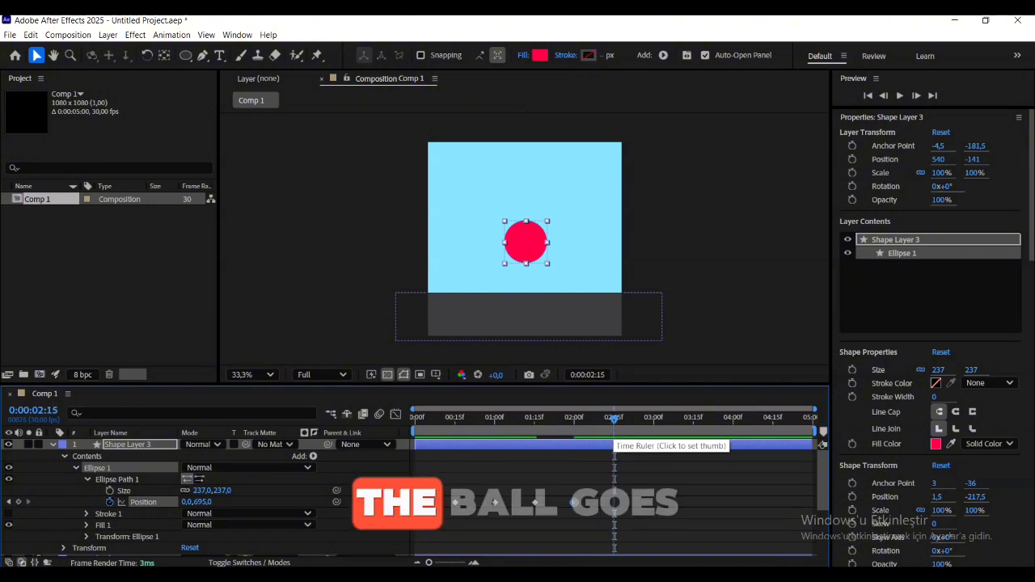
{"action": "key", "text": "ctrl+v"}
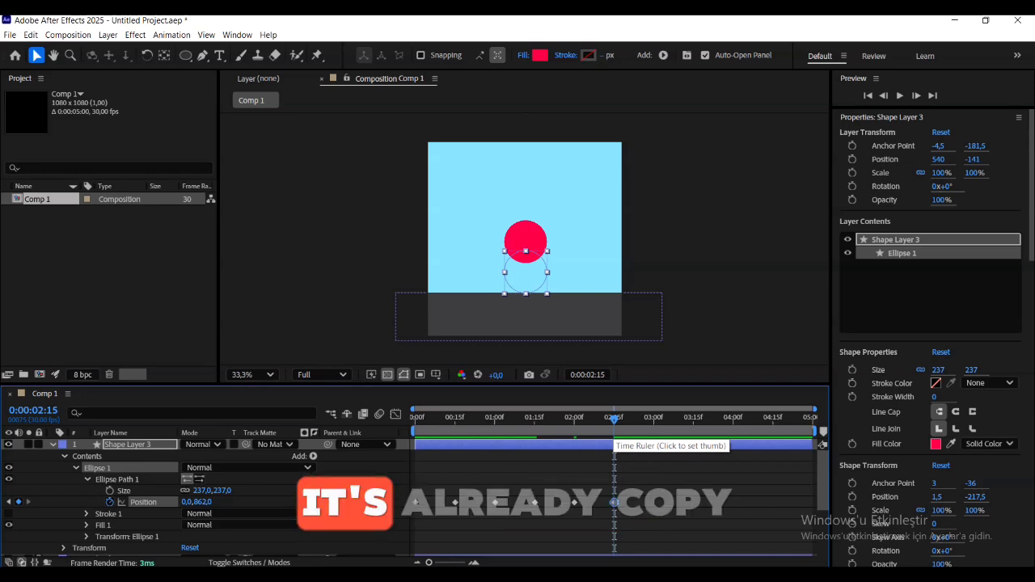
- Keyframe a smaller bounce slightly above the ground at 0:03:00, and paste the ground-contact keyframe at 0:03:15
{"action": "left_click_drag", "start_coordinate": [614, 421], "coordinate": [653, 419]}
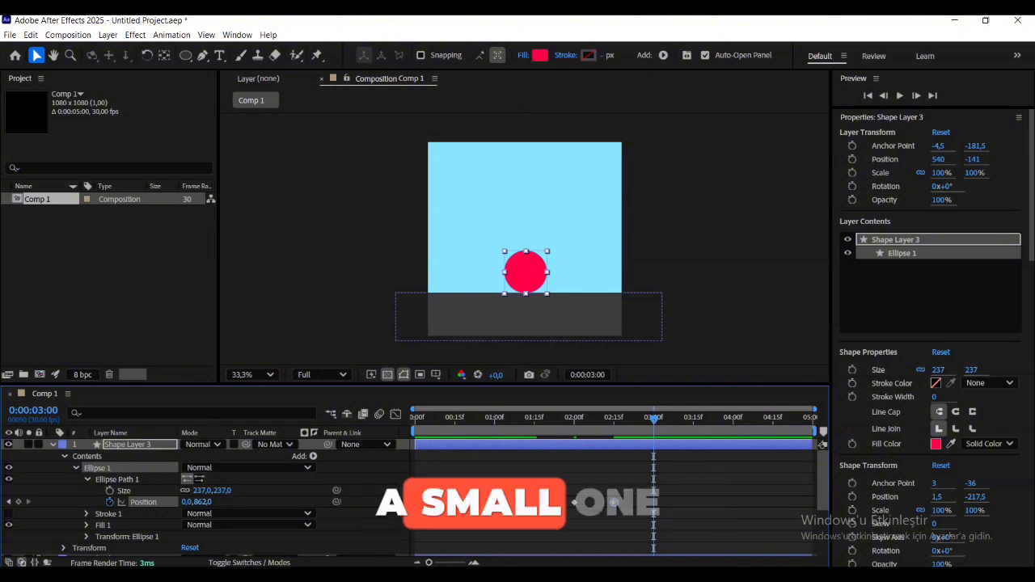
{"action": "left_click_drag", "start_coordinate": [202, 503], "coordinate": [155, 502]}
{"action": "key", "text": "ctrl+v"}
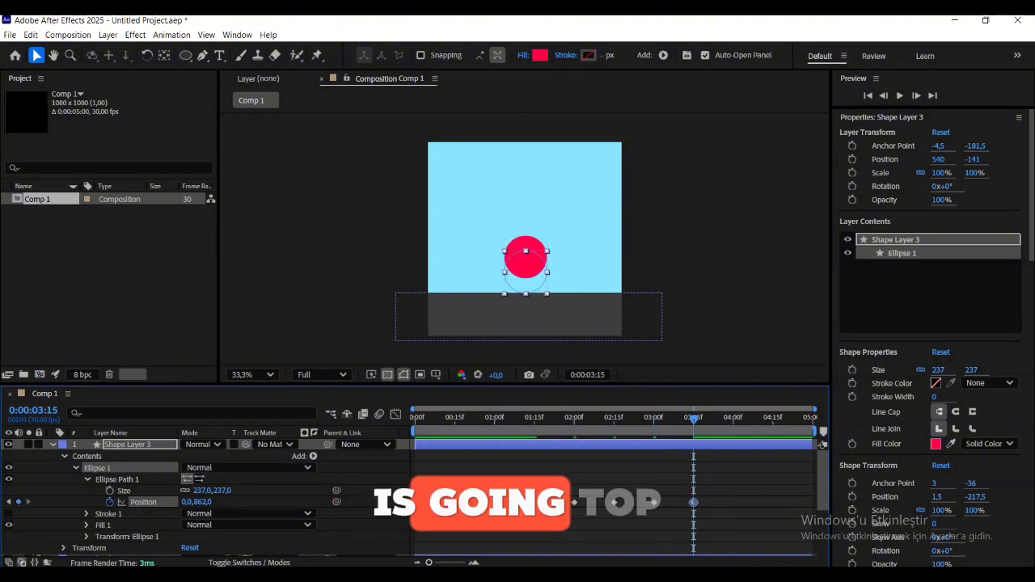
- Keyframe the last tiny bounce with Ellipse Path Position 0, 838 at 0:04:00, and paste the ground-contact keyframe at 0:04:15
{"action": "left_click_drag", "start_coordinate": [693, 419], "coordinate": [730, 419]}
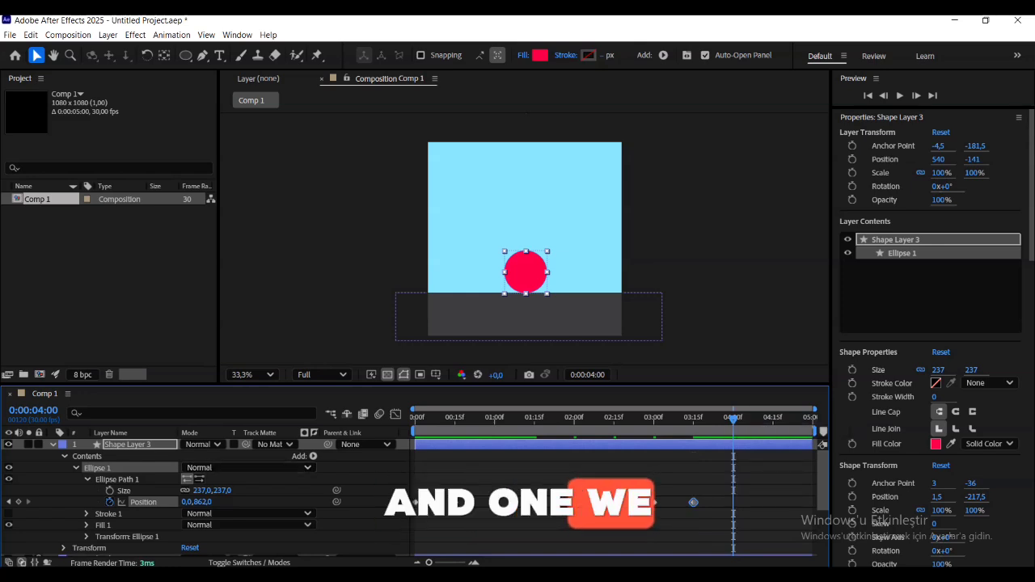
{"action": "left_click_drag", "start_coordinate": [203, 503], "coordinate": [197, 502]}
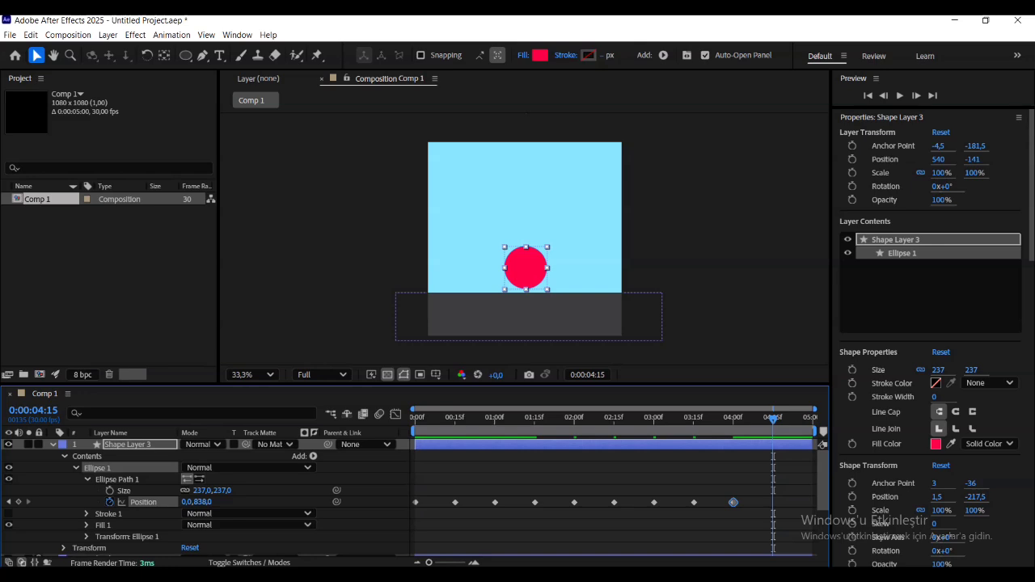
{"action": "key", "text": "ctrl+v"}
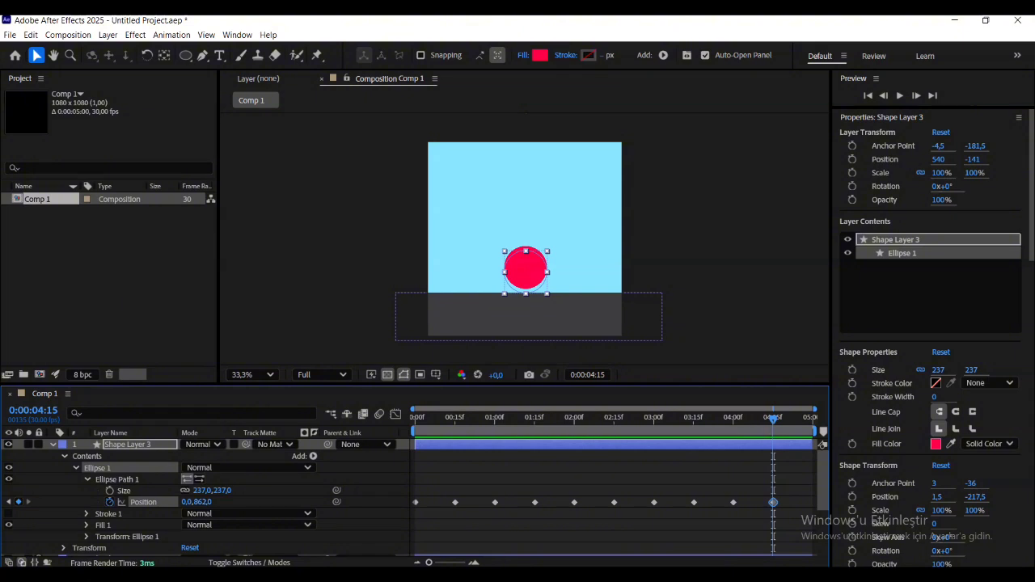
- Apply Easy Ease to all of the ball's Ellipse Path Position keyframes
{"action": "left_click_drag", "start_coordinate": [774, 420], "coordinate": [415, 420]}
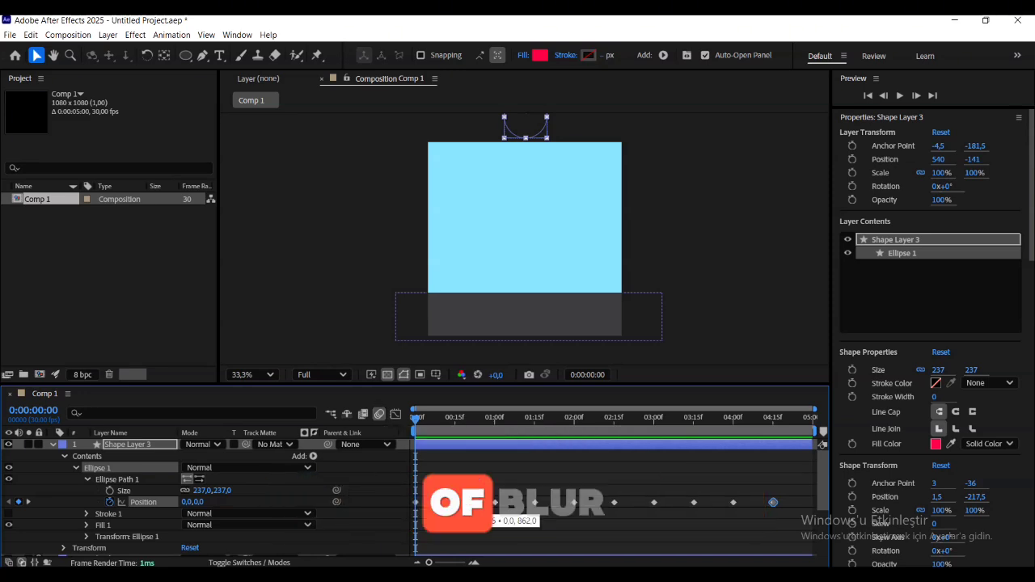
{"action": "left_click_drag", "start_coordinate": [427, 477], "coordinate": [410, 512]}
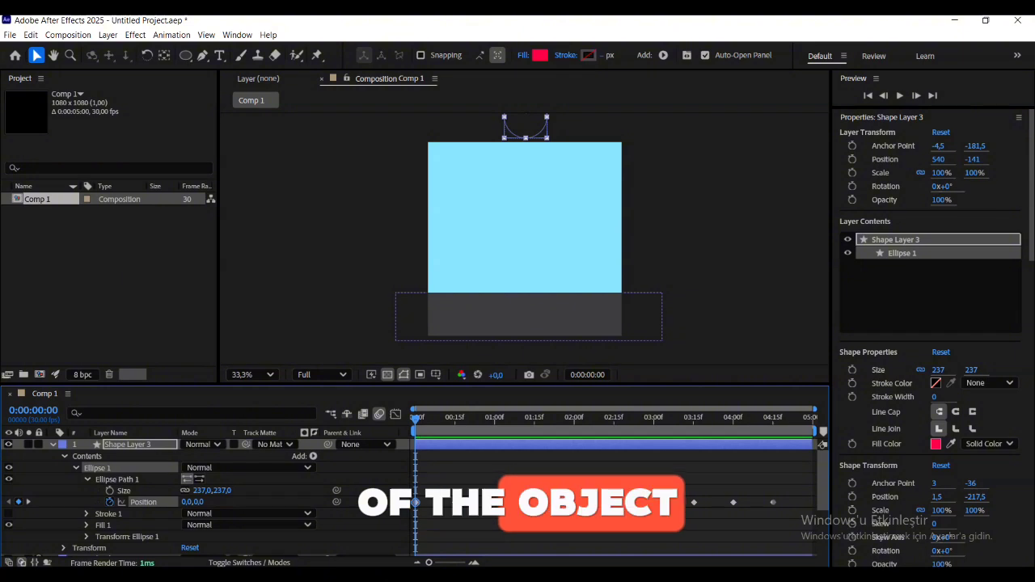
{"action": "left_click_drag", "start_coordinate": [802, 494], "coordinate": [408, 522]}
{"action": "right_click", "coordinate": [456, 503]}
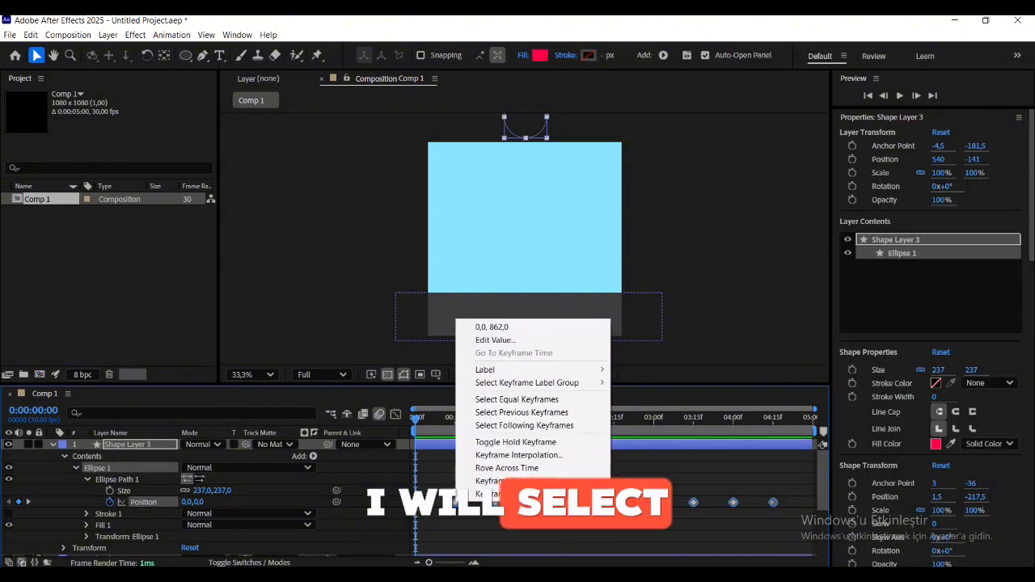
{"action": "mouse_move", "coordinate": [518, 494]}
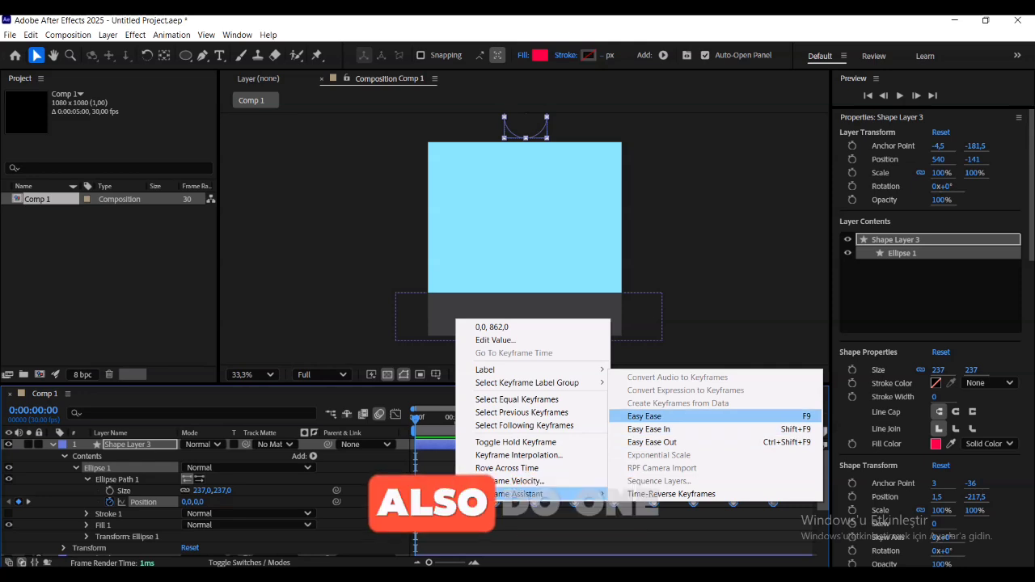
{"action": "left_click", "coordinate": [647, 416]}
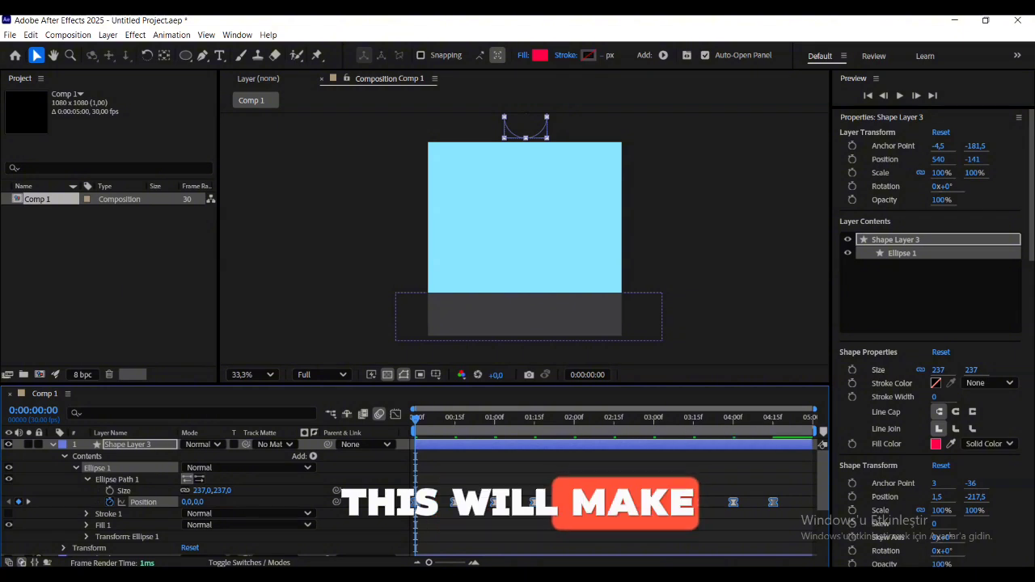
- Preview the eased bounce, and return the playhead to 0:00:00
{"action": "key", "text": "space"}
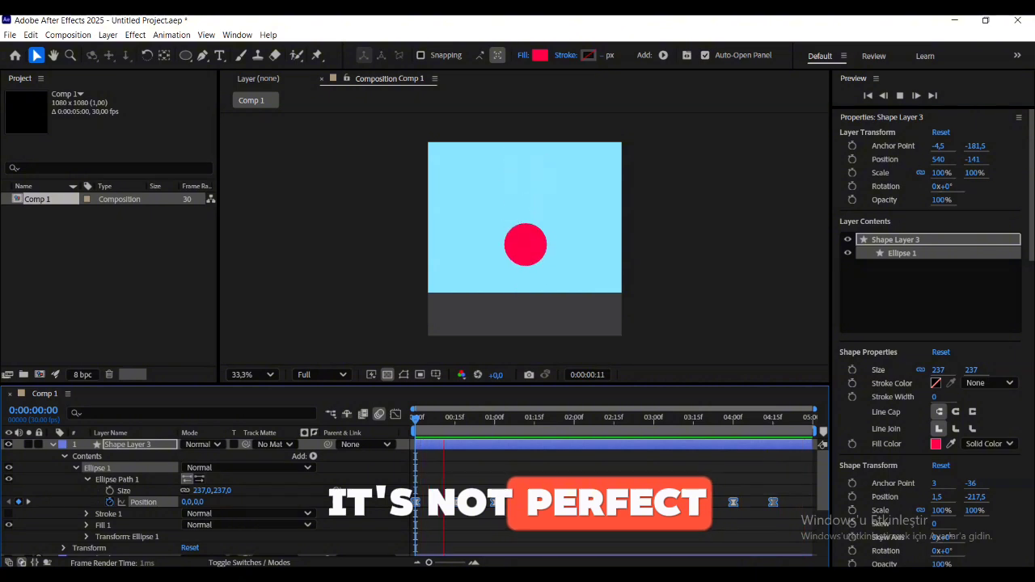
{"action": "key", "text": "space"}
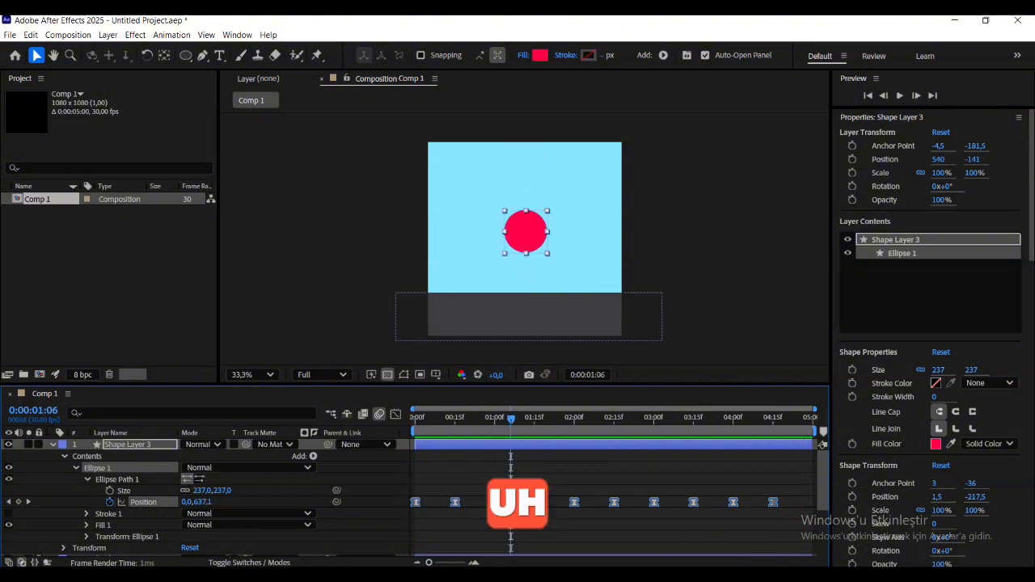
{"action": "key", "text": "Home"}
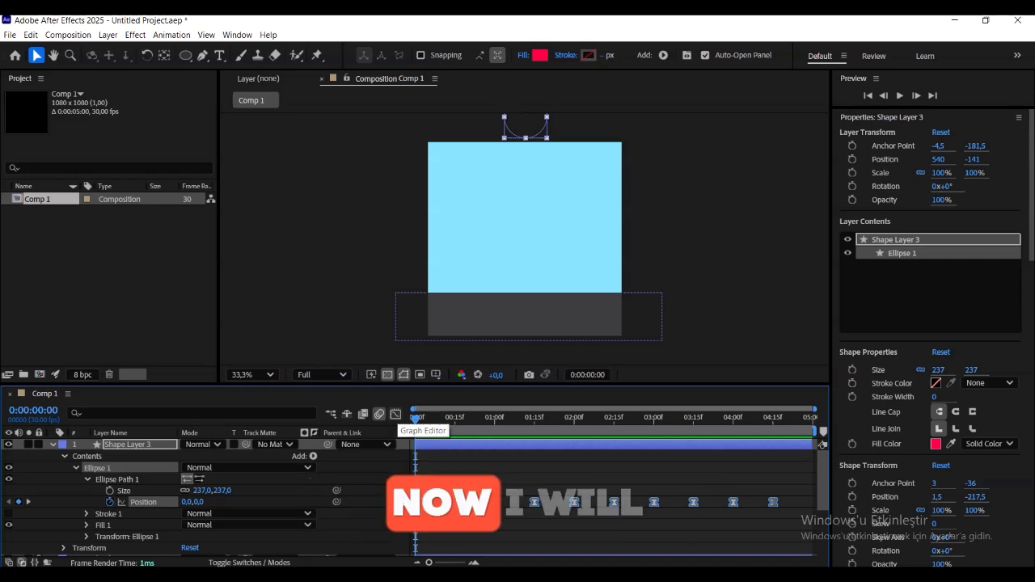
- Open the Graph Editor for the ball's Position and switch it to the speed graph
{"action": "left_click", "coordinate": [395, 415]}
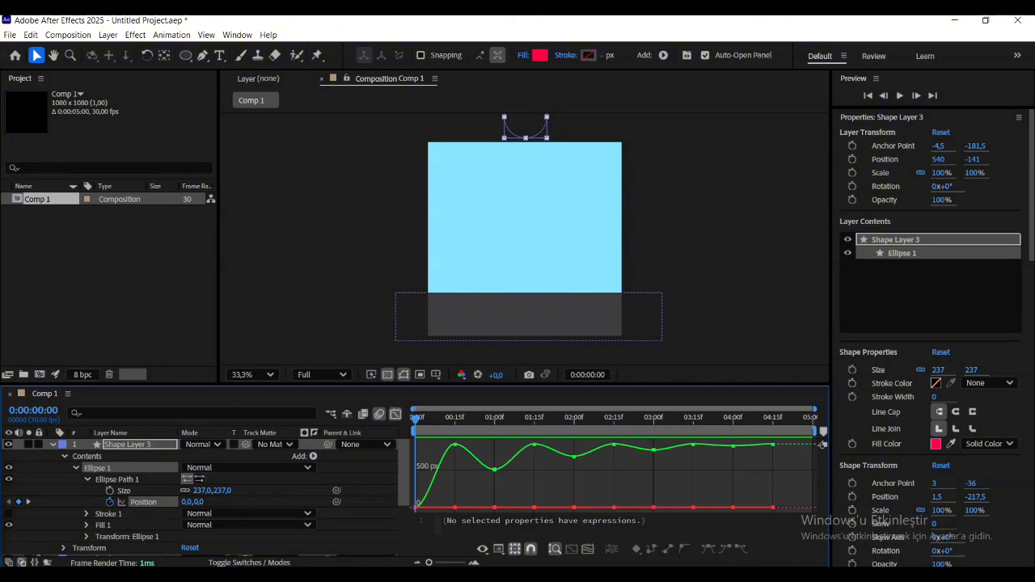
{"action": "left_click", "coordinate": [482, 549]}
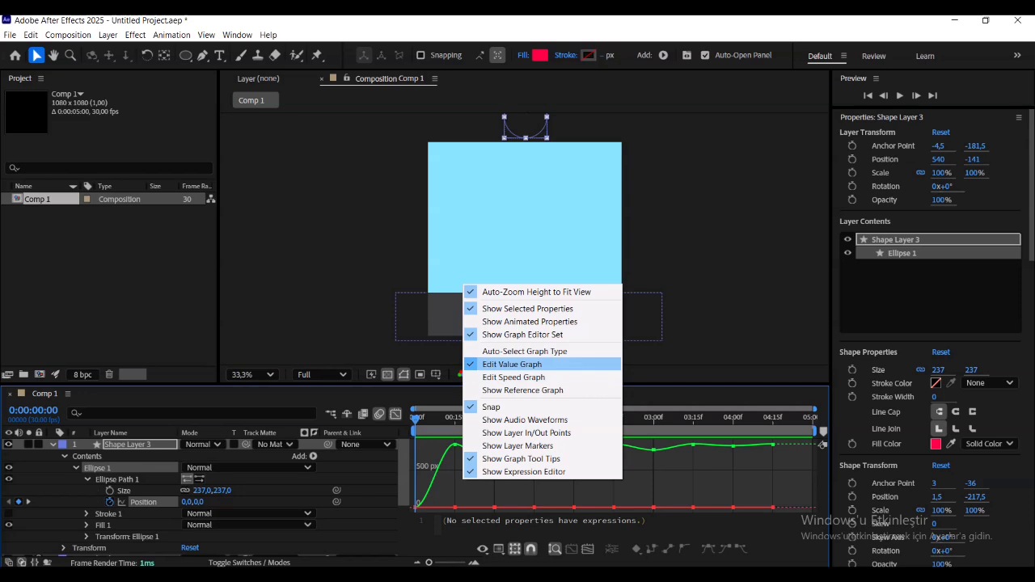
{"action": "left_click", "coordinate": [513, 377]}
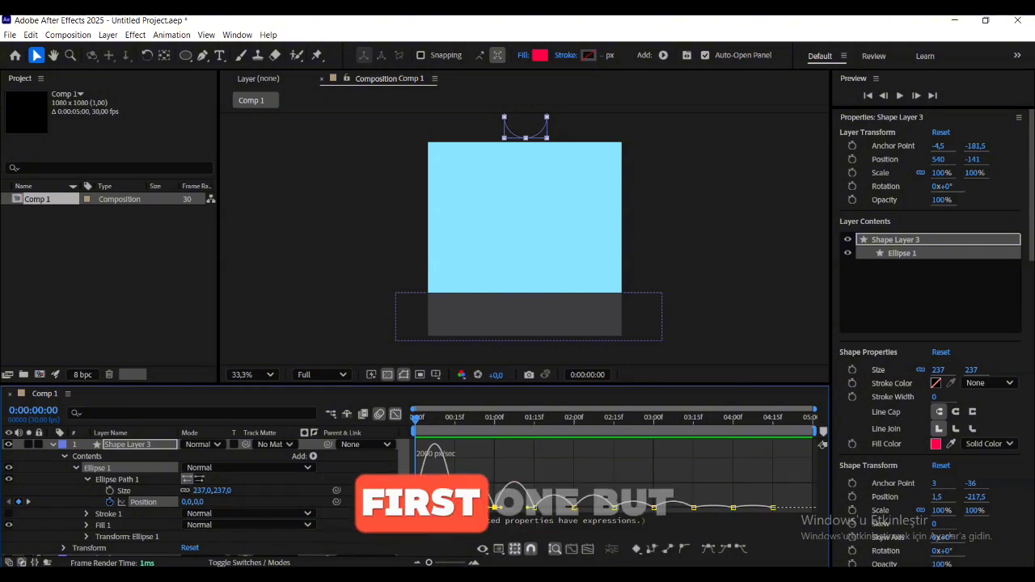
- Lengthen the speed-graph handles at the bounce-peak keyframes at 1:00, 2:00, 3:00 and 4:00, pushing the speed spikes toward the neighbouring ground contacts
{"action": "mouse_move", "coordinate": [489, 508]}
{"action": "left_mouse_down"}
{"action": "mouse_move", "coordinate": [474, 508]}
{"action": "mouse_move", "coordinate": [501, 508]}
{"action": "left_mouse_up"}
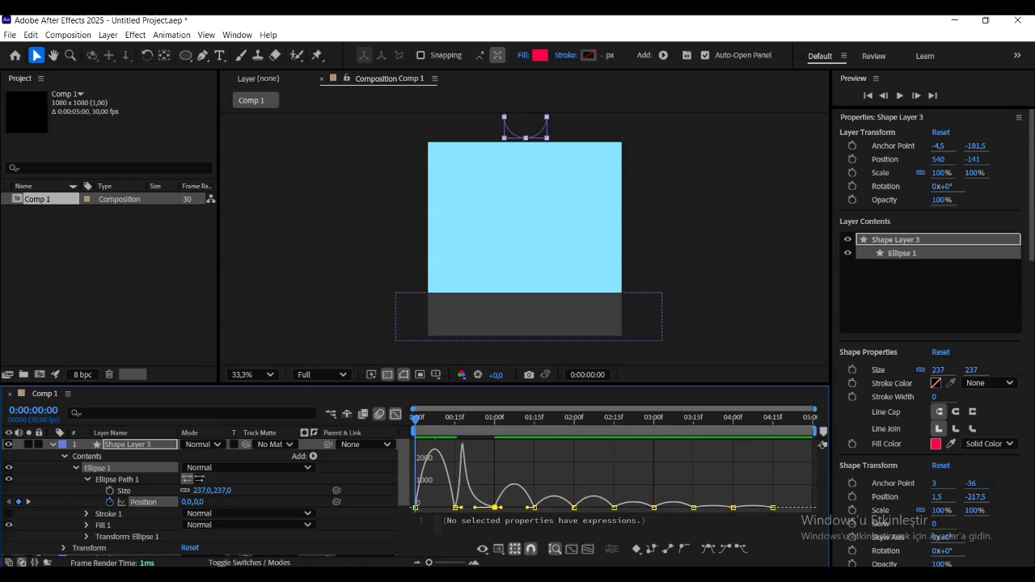
{"action": "left_click_drag", "start_coordinate": [501, 508], "coordinate": [516, 508]}
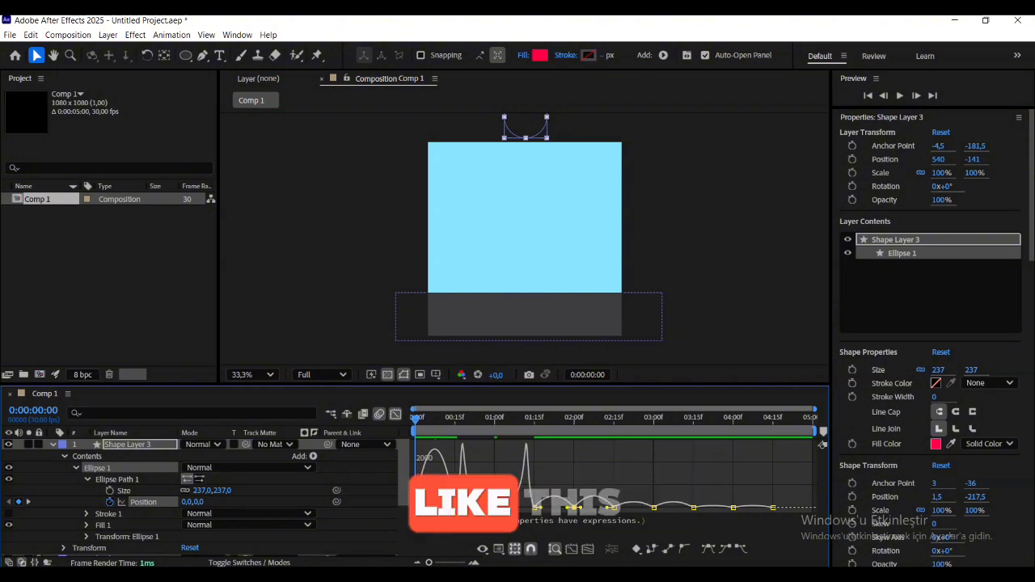
{"action": "left_click_drag", "start_coordinate": [568, 508], "coordinate": [554, 508]}
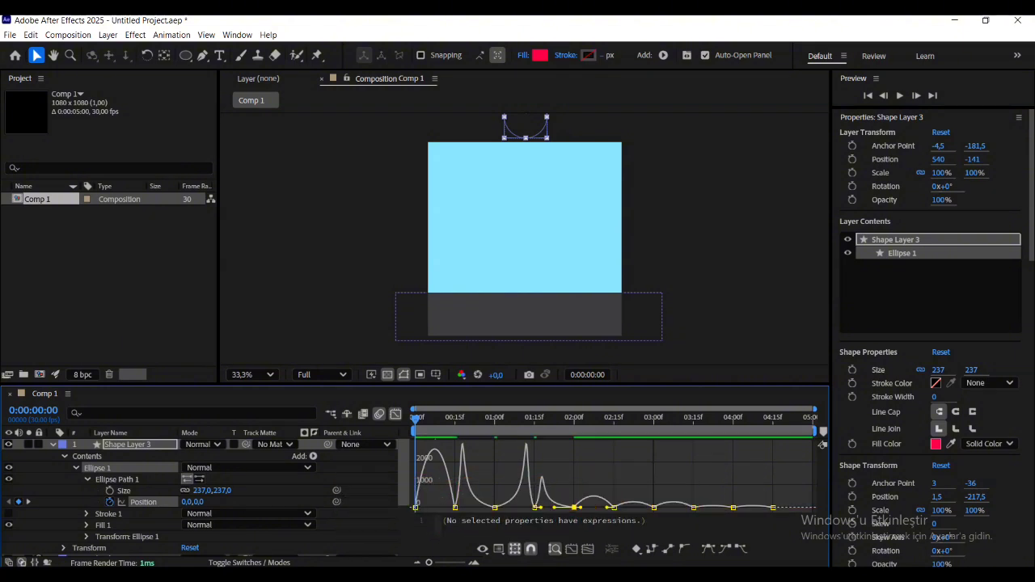
{"action": "left_click_drag", "start_coordinate": [581, 508], "coordinate": [601, 508]}
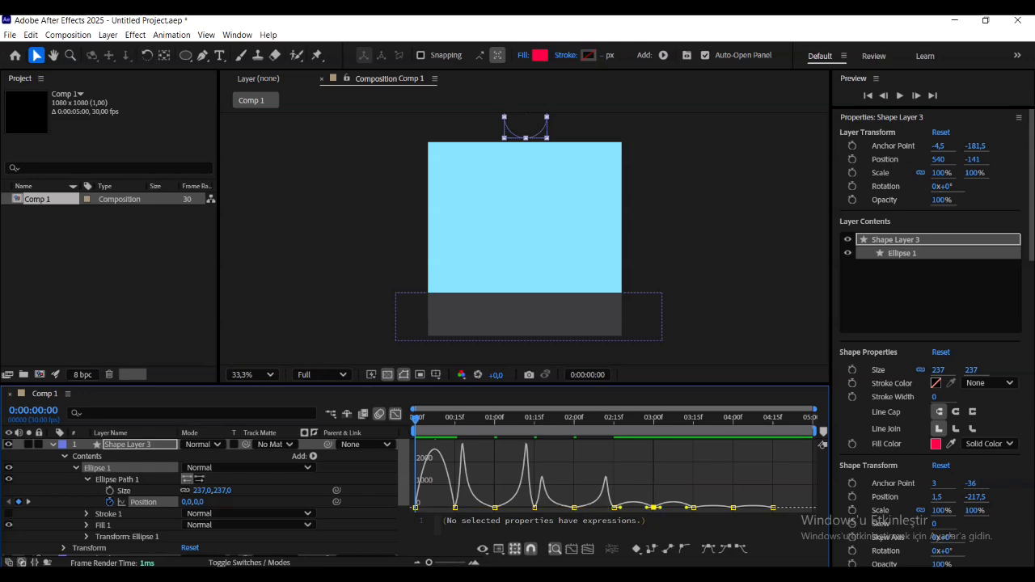
{"action": "left_click_drag", "start_coordinate": [647, 507], "coordinate": [714, 507]}
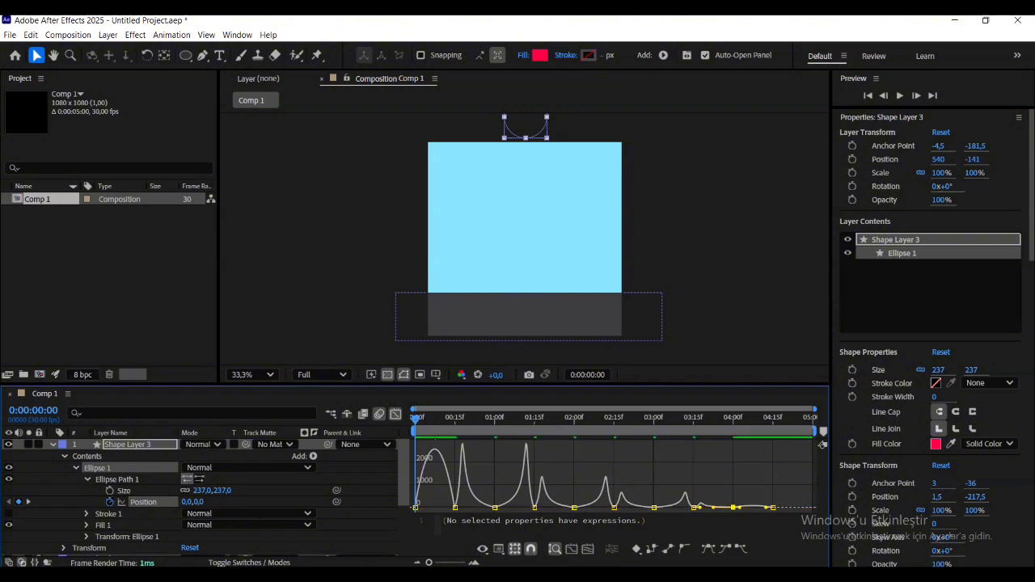
{"action": "left_click_drag", "start_coordinate": [770, 507], "coordinate": [753, 507]}
- Shorten the speed-graph handles on the ground-contact keyframes at 0:15, 1:15, 2:15 and 3:15 to sharpen the speed spikes
{"action": "left_click", "coordinate": [535, 507]}
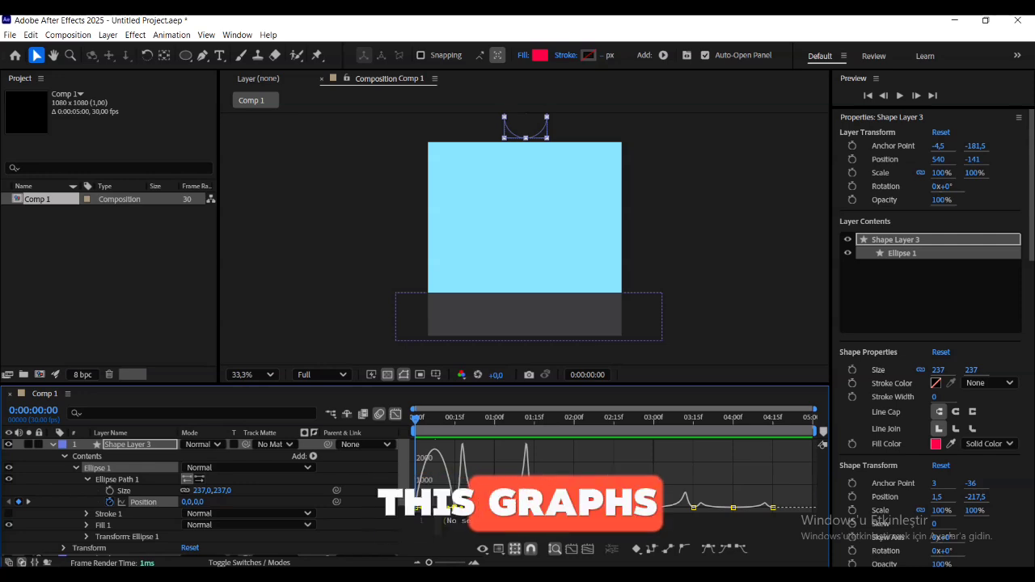
{"action": "left_click_drag", "start_coordinate": [465, 508], "coordinate": [459, 508]}
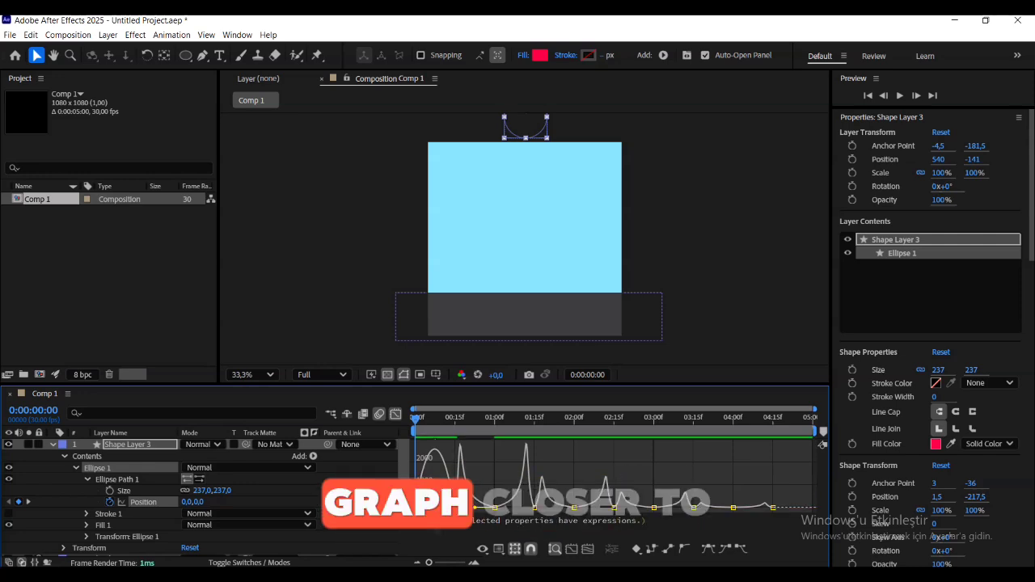
{"action": "left_click_drag", "start_coordinate": [442, 508], "coordinate": [449, 508]}
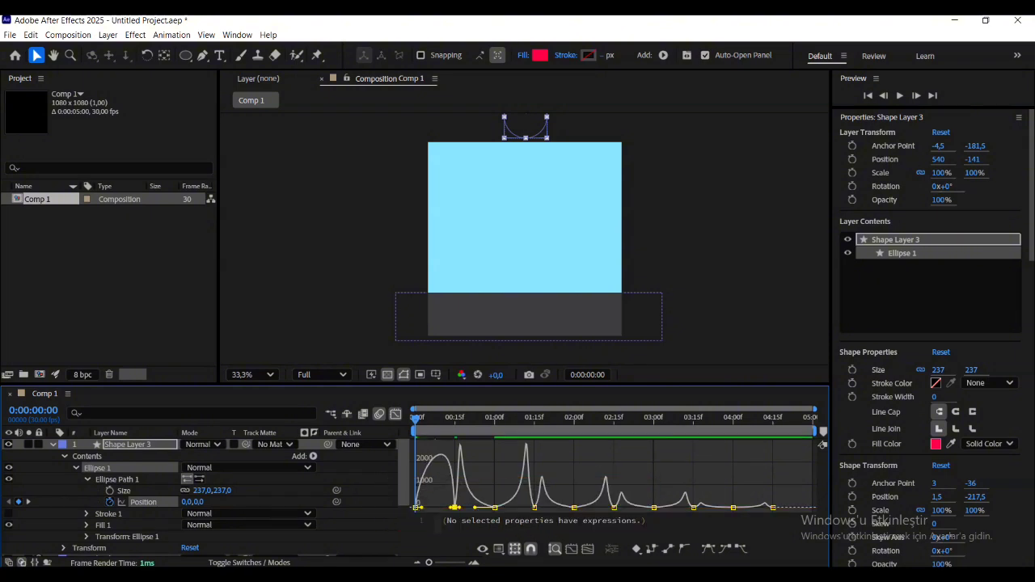
{"action": "left_click", "coordinate": [535, 508]}
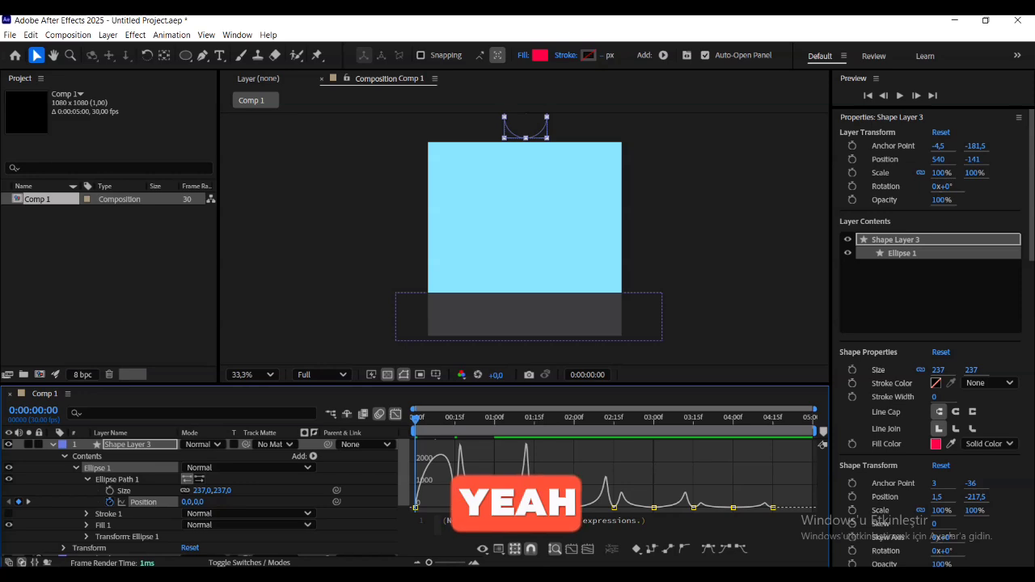
{"action": "left_click_drag", "start_coordinate": [541, 508], "coordinate": [539, 508]}
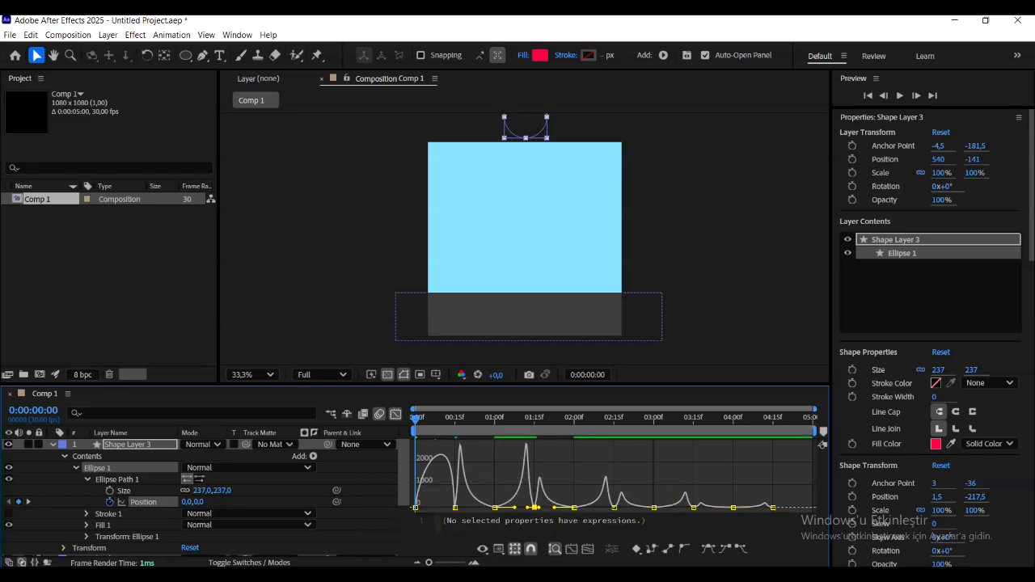
{"action": "left_click_drag", "start_coordinate": [527, 508], "coordinate": [531, 508]}
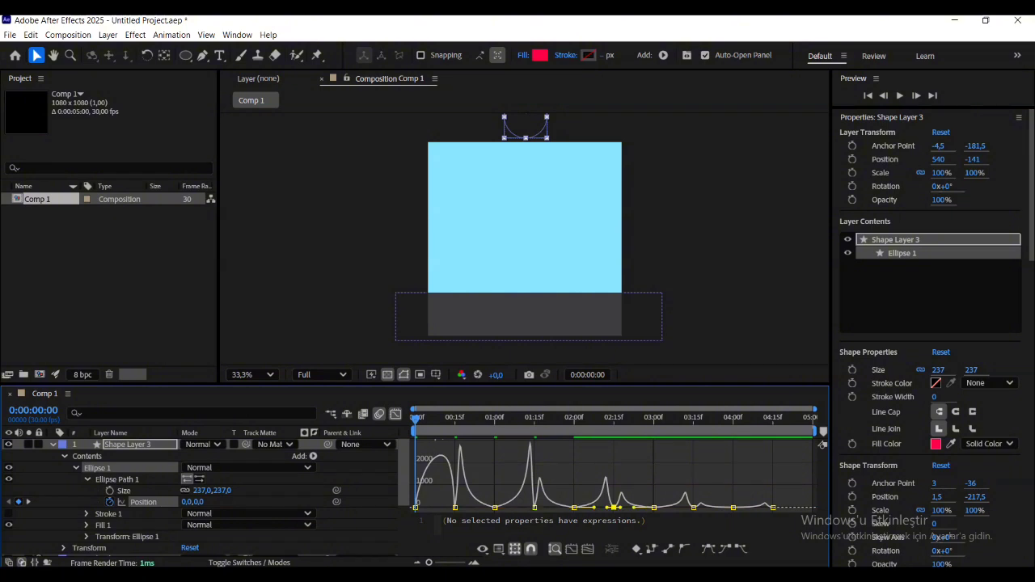
{"action": "left_click_drag", "start_coordinate": [620, 508], "coordinate": [613, 508]}
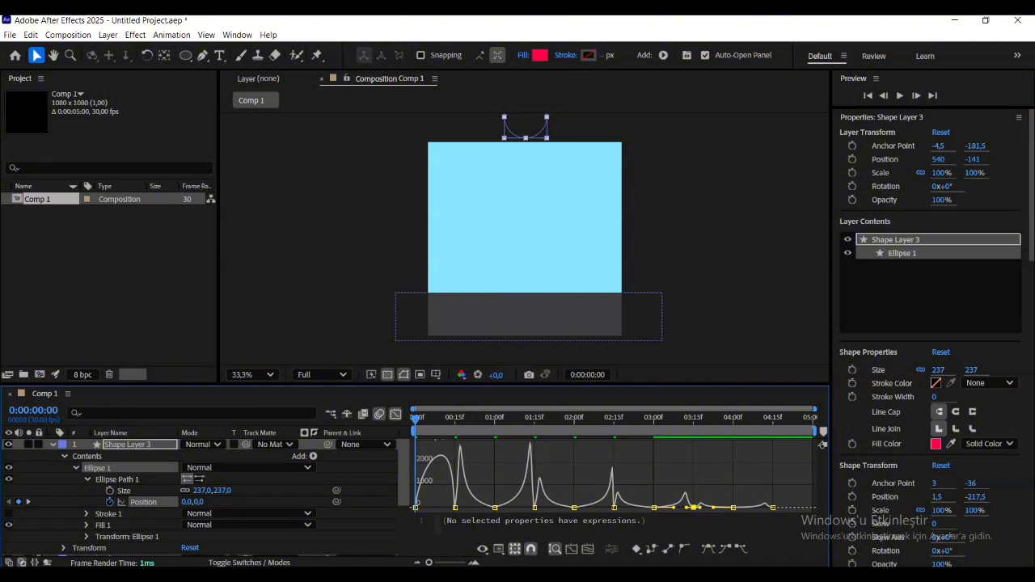
{"action": "left_click_drag", "start_coordinate": [693, 508], "coordinate": [693, 508]}
- Play back the bounce animation with the adjusted speed curves
{"action": "key", "text": "space"}
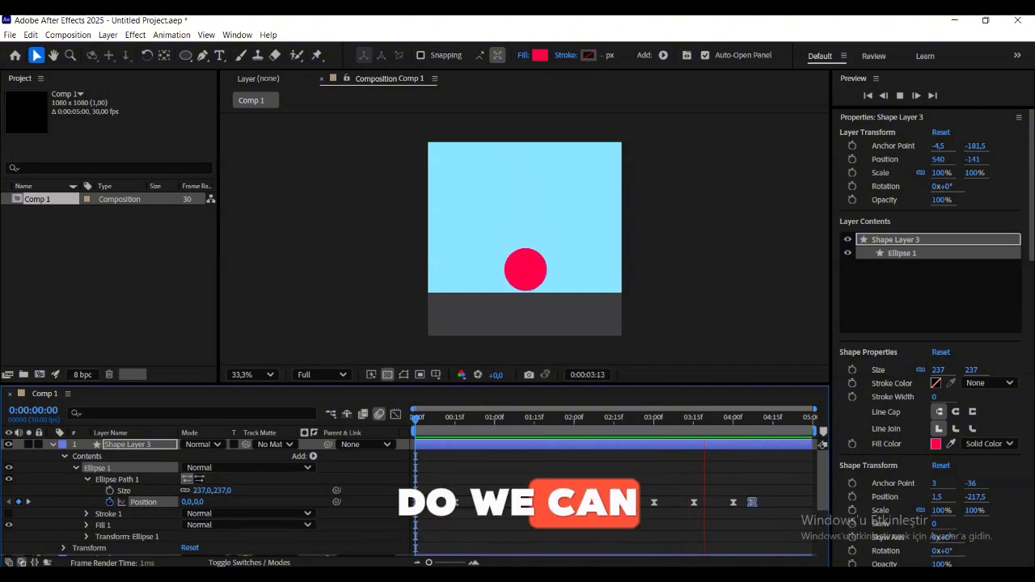
{"action": "double_click", "coordinate": [733, 502]}
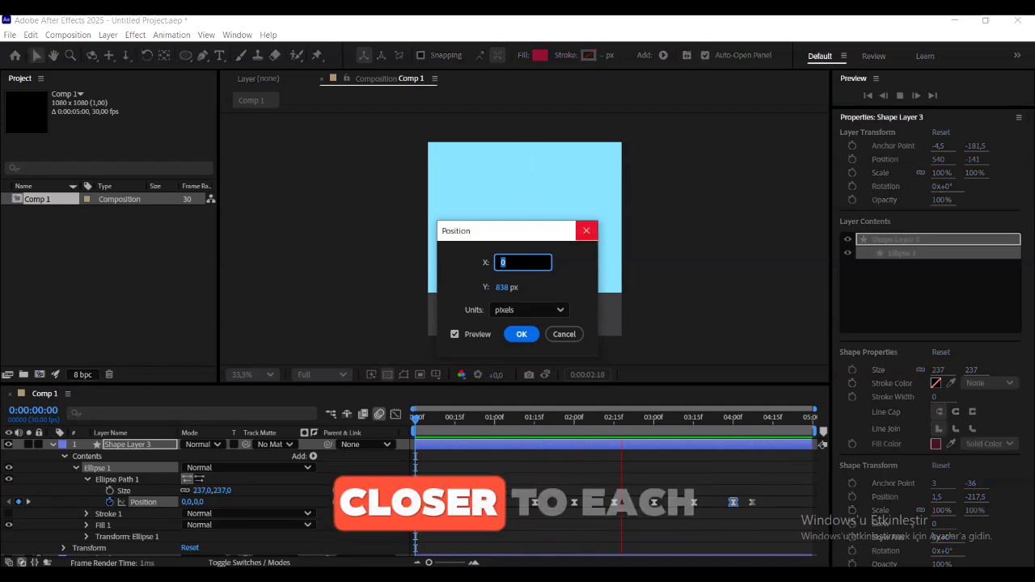
{"action": "left_click", "coordinate": [586, 231]}
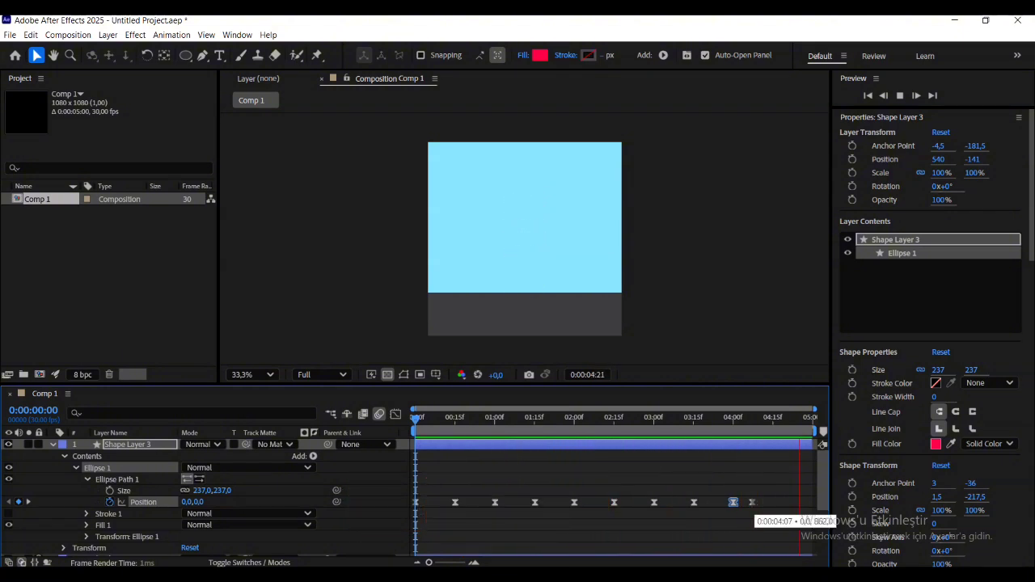
- Restore the last keyframe to 0:04:15, and shift all keyframes after the first ground contact about 8 frames earlier
{"action": "left_click_drag", "start_coordinate": [753, 503], "coordinate": [773, 503]}
{"action": "left_click", "coordinate": [769, 524]}
{"action": "key", "text": "ctrl+z"}
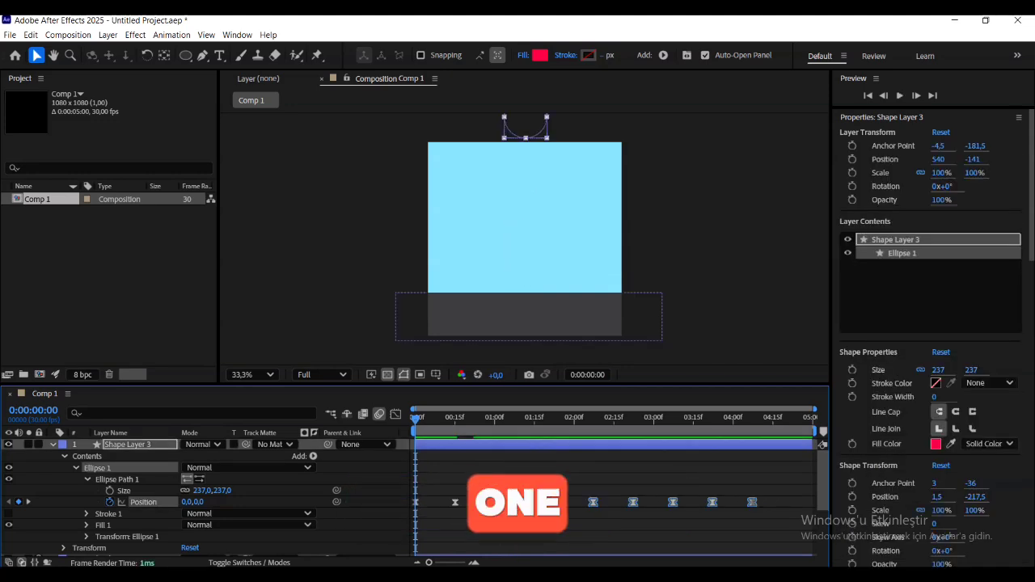
{"action": "left_click", "coordinate": [767, 525]}
{"action": "left_click", "coordinate": [752, 503]}
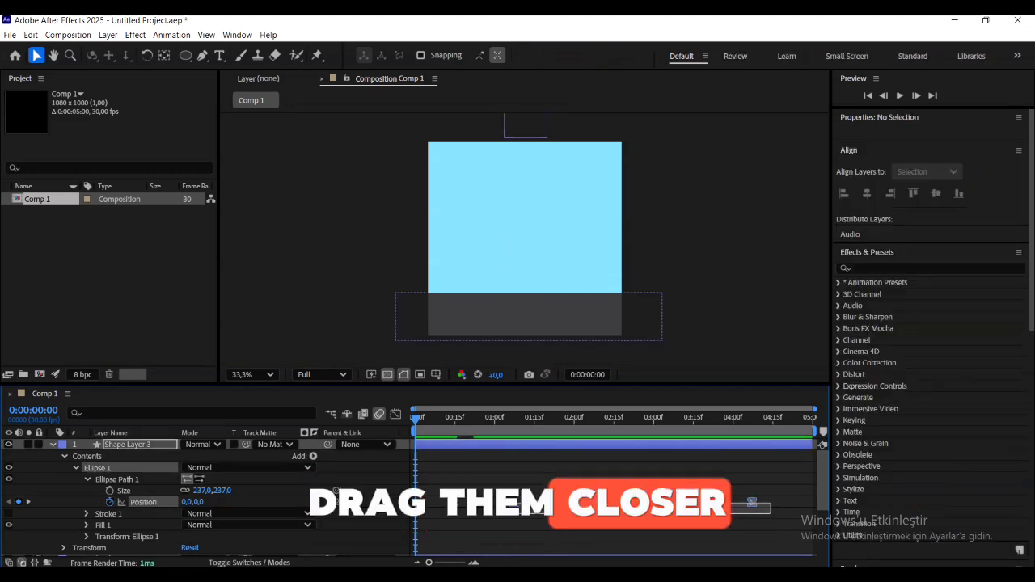
- Shift the subsequent keyframes earlier, placing the second ground contact at about 1:00 and the following bounce peak at about 1:06
{"action": "left_click_drag", "start_coordinate": [753, 502], "coordinate": [518, 496]}
{"action": "left_click", "coordinate": [754, 522]}
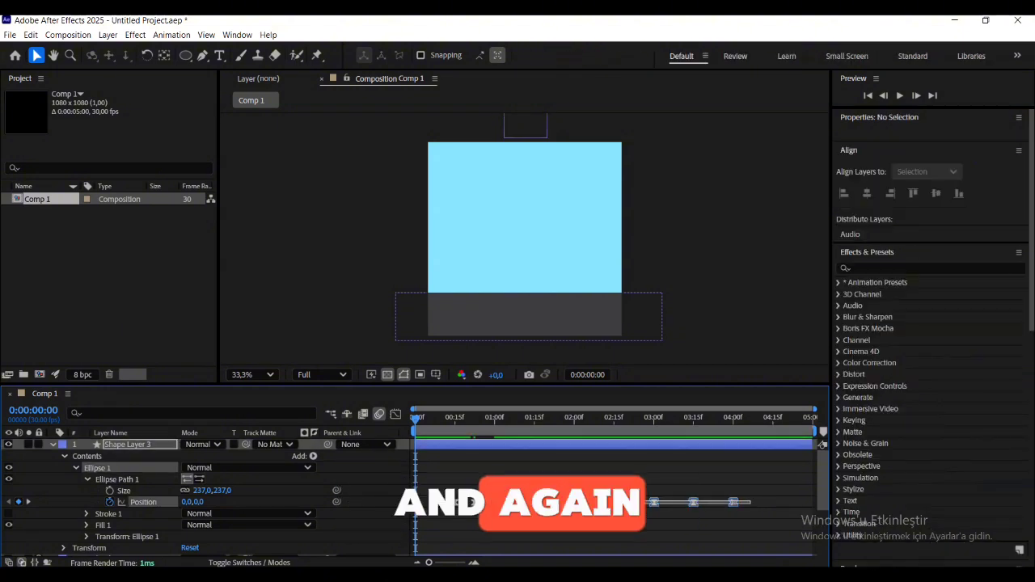
{"action": "left_click_drag", "start_coordinate": [734, 502], "coordinate": [534, 495]}
{"action": "left_click", "coordinate": [732, 522]}
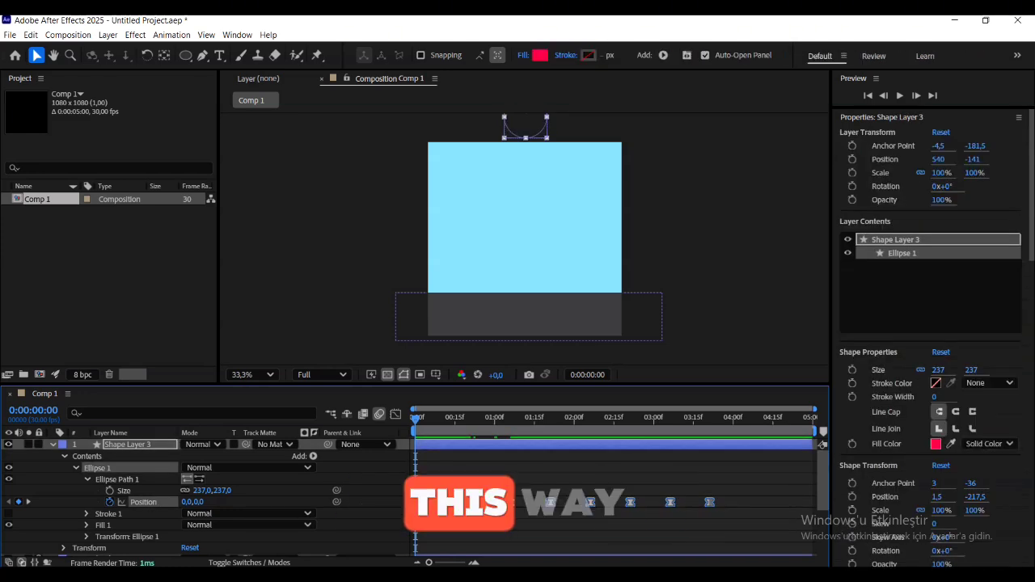
- Shift the remaining keyframes earlier, placing the third ground contact at about 1:12 and the next bounce peak at about 1:17
{"action": "left_click_drag", "start_coordinate": [709, 503], "coordinate": [685, 502]}
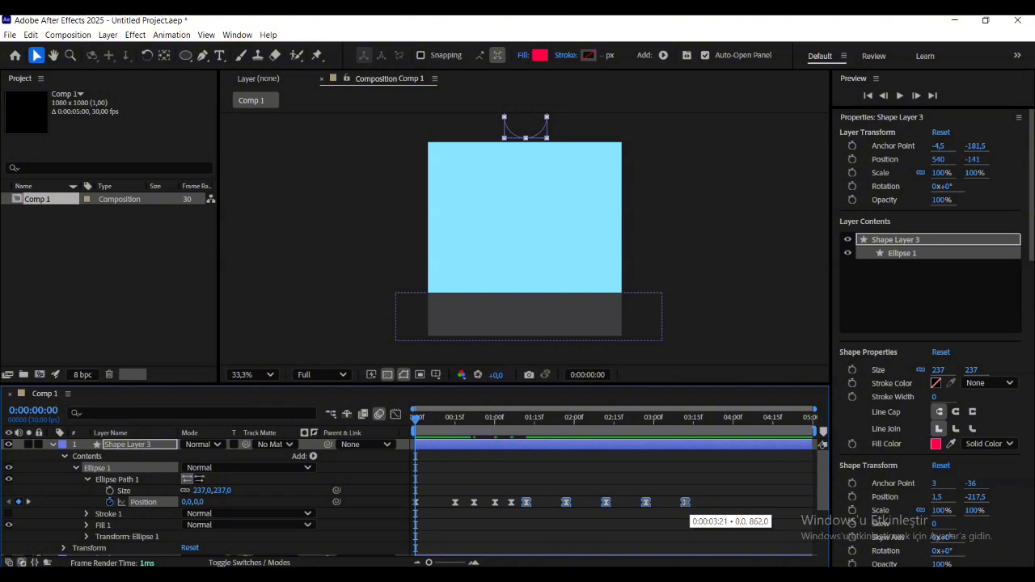
{"action": "key", "text": "ctrl+shift+a"}
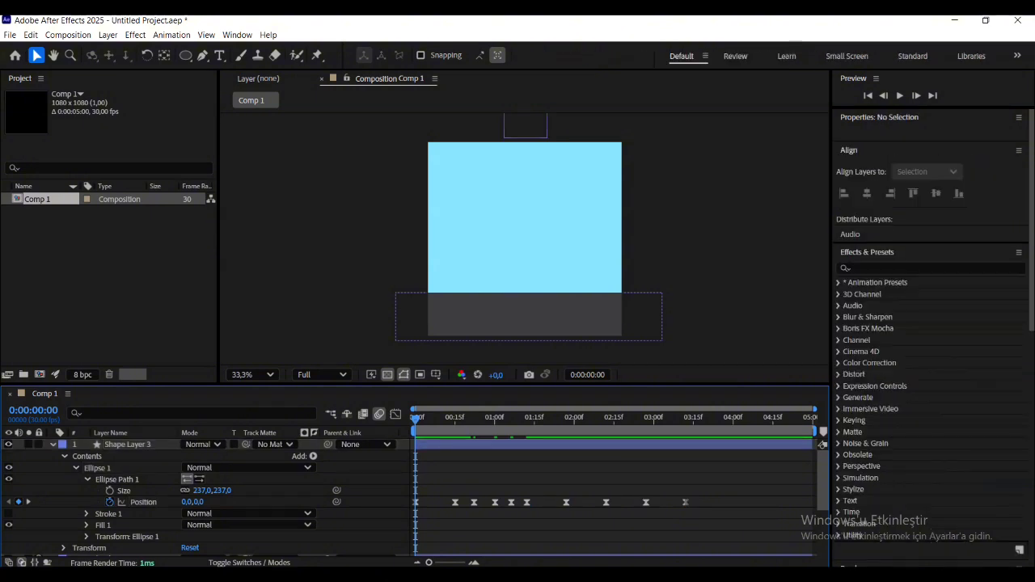
{"action": "key", "text": "ctrl+z"}
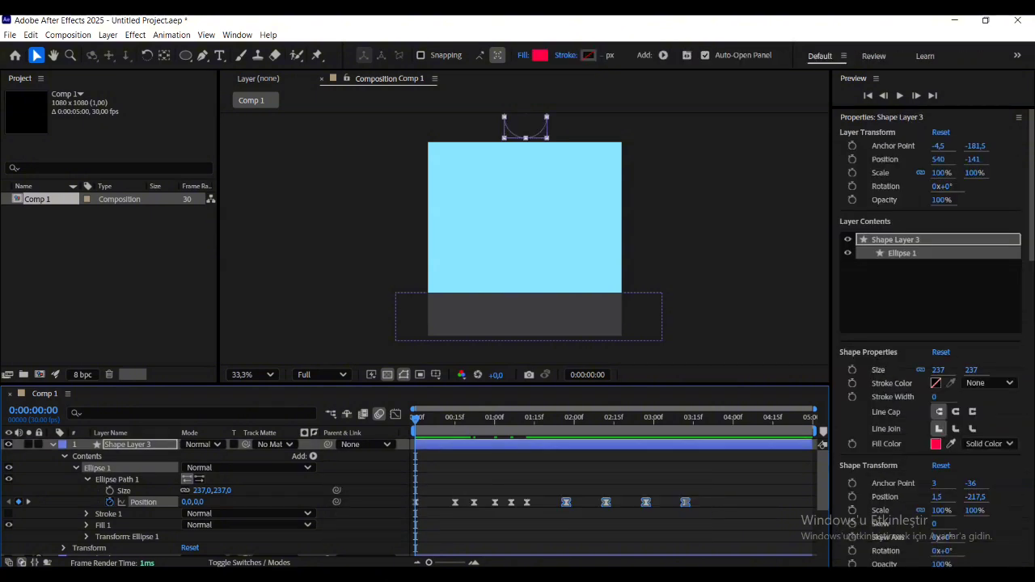
{"action": "left_click_drag", "start_coordinate": [686, 502], "coordinate": [660, 502]}
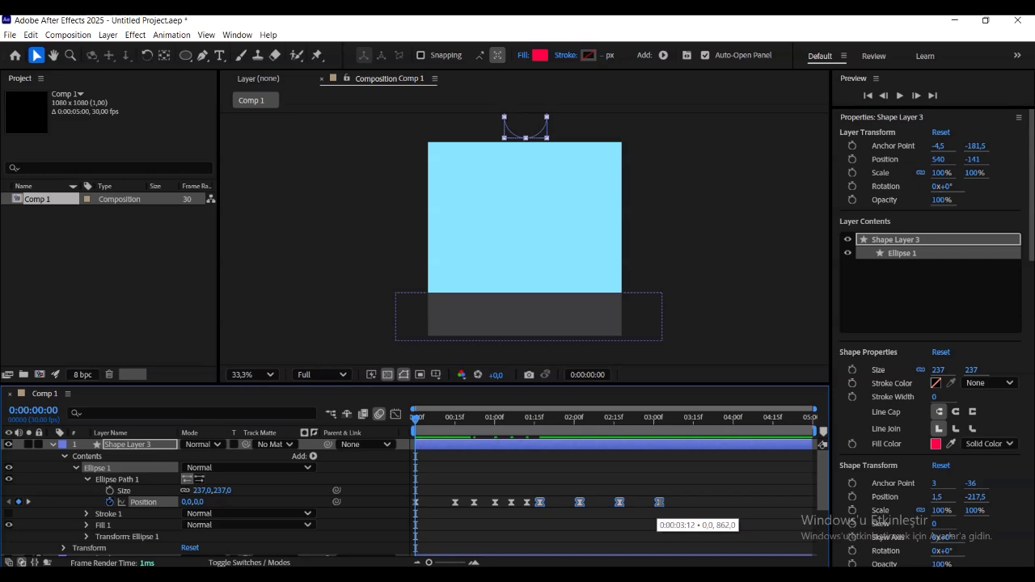
{"action": "key", "text": "ctrl+shift+a"}
{"action": "key", "text": "ctrl+z"}
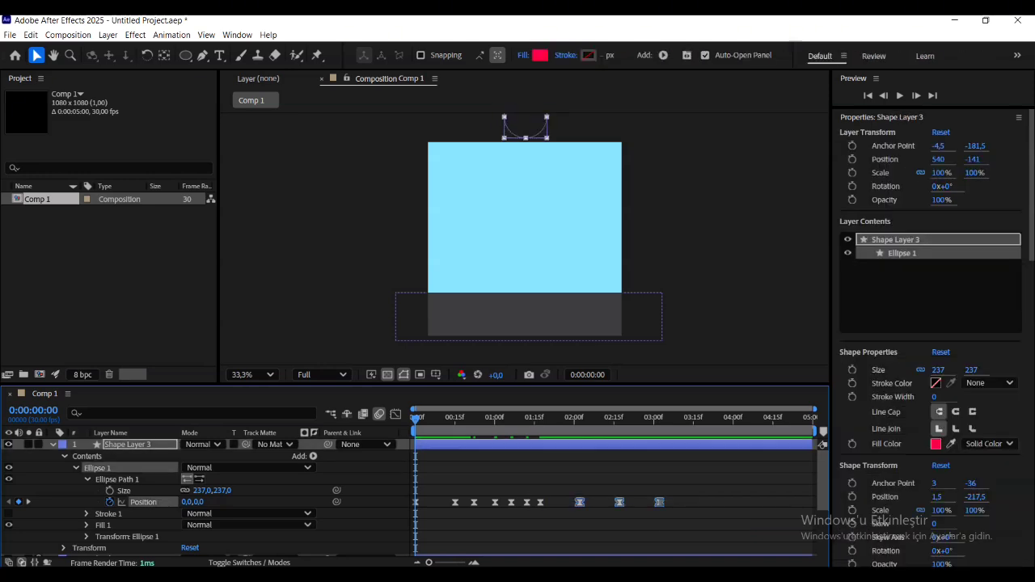
- Shift the last three Position keyframes earlier, placing them at about 1:21, 1:25 and 1:29
{"action": "left_click_drag", "start_coordinate": [630, 502], "coordinate": [578, 502]}
{"action": "left_click", "coordinate": [619, 519]}
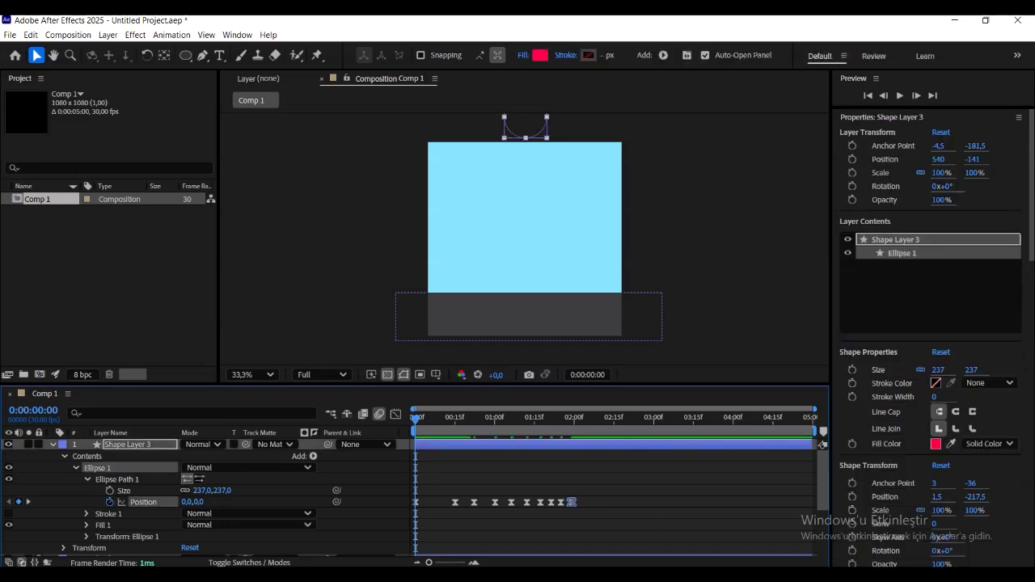
{"action": "left_click", "coordinate": [711, 263]}
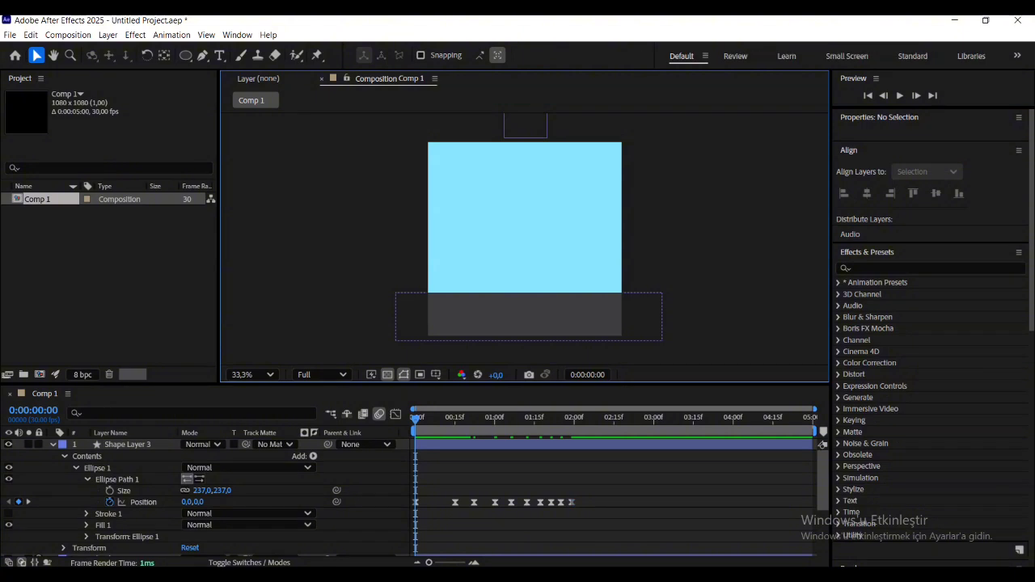
- Play back the bounce animation to check the retimed final bounces
{"action": "key", "text": "space"}
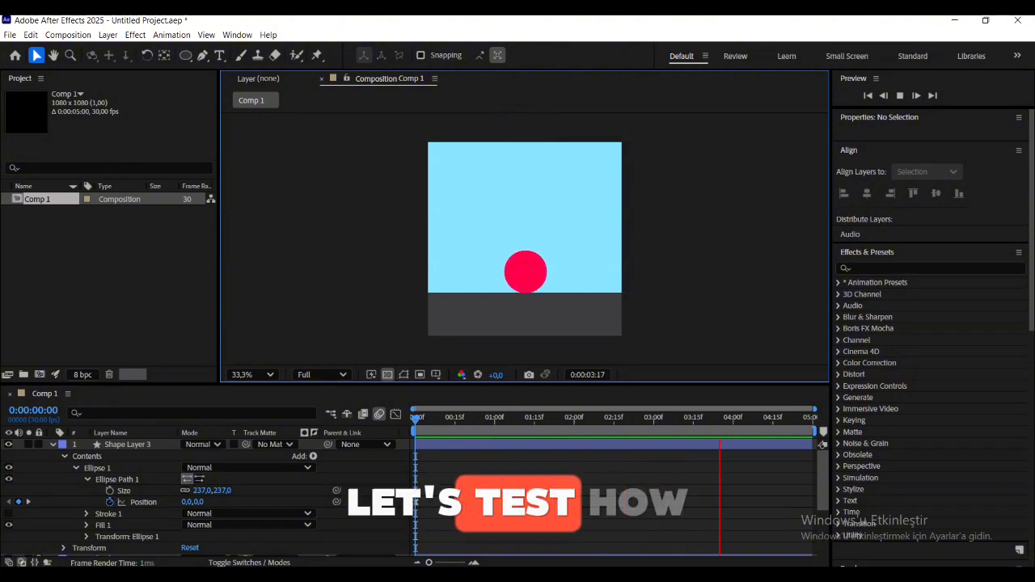
{"action": "key", "text": "space"}
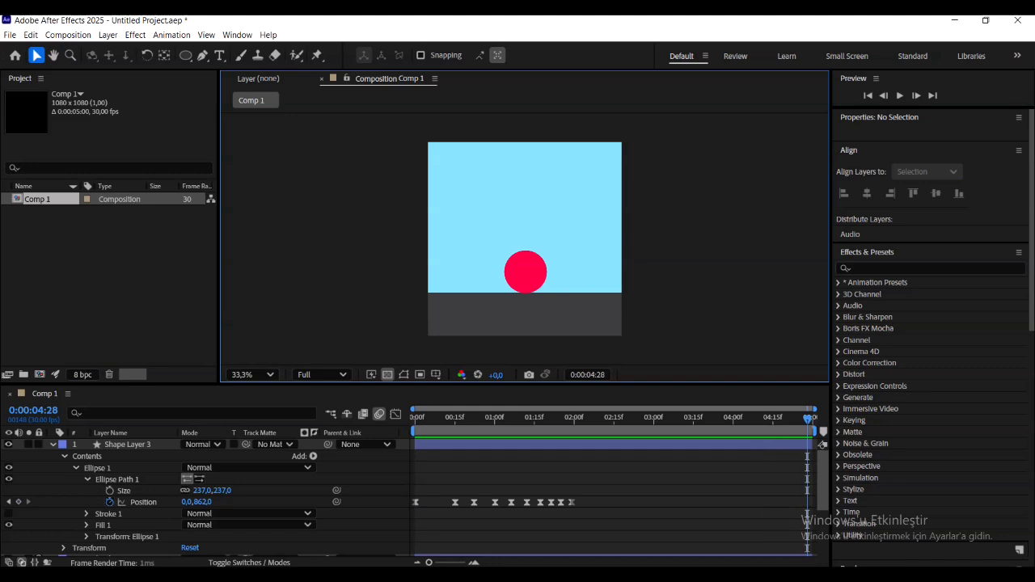
{"action": "key", "text": "space"}
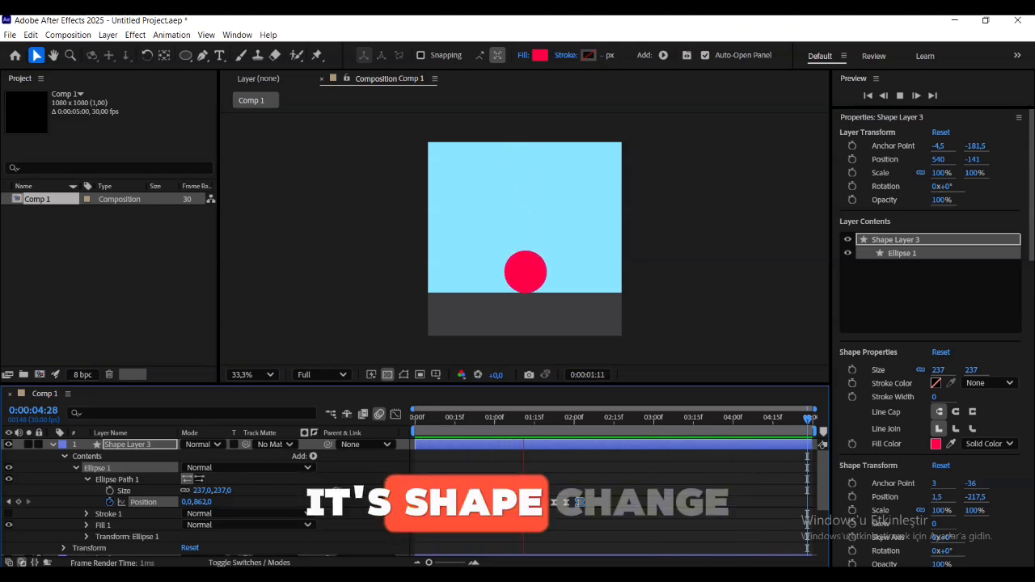
{"action": "key", "text": "space"}
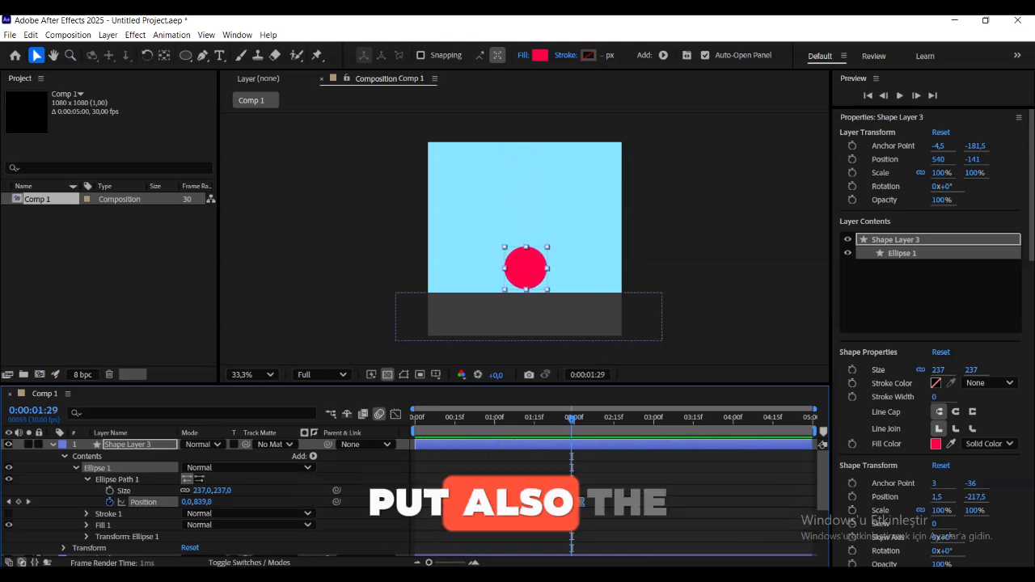
- Keyframe the ellipse's Size at 0:00, then squash it to 237 x 180 with unlinked proportions at the first ground contact, 0:15
{"action": "key", "text": "Home"}
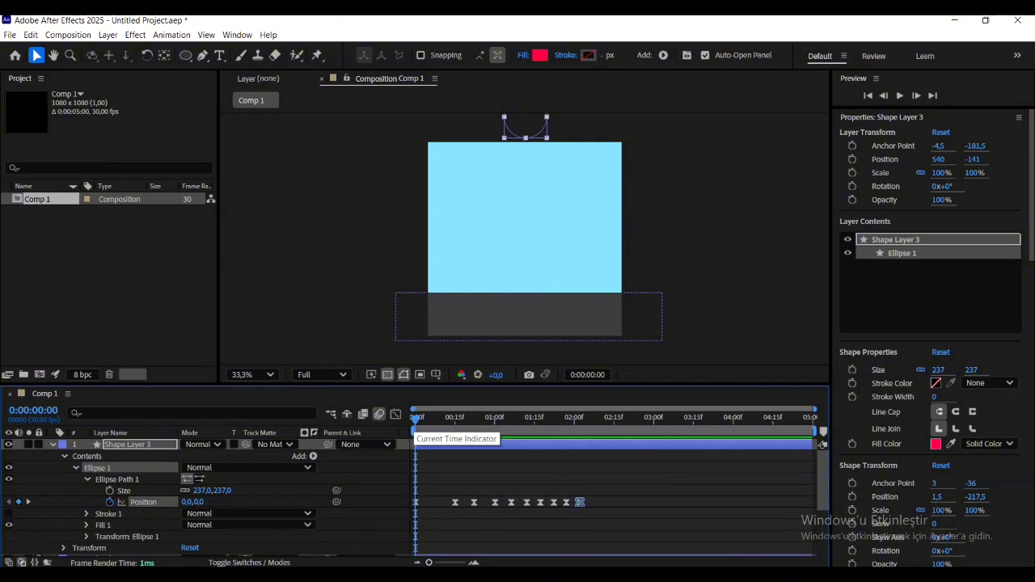
{"action": "left_click_drag", "start_coordinate": [415, 419], "coordinate": [456, 418]}
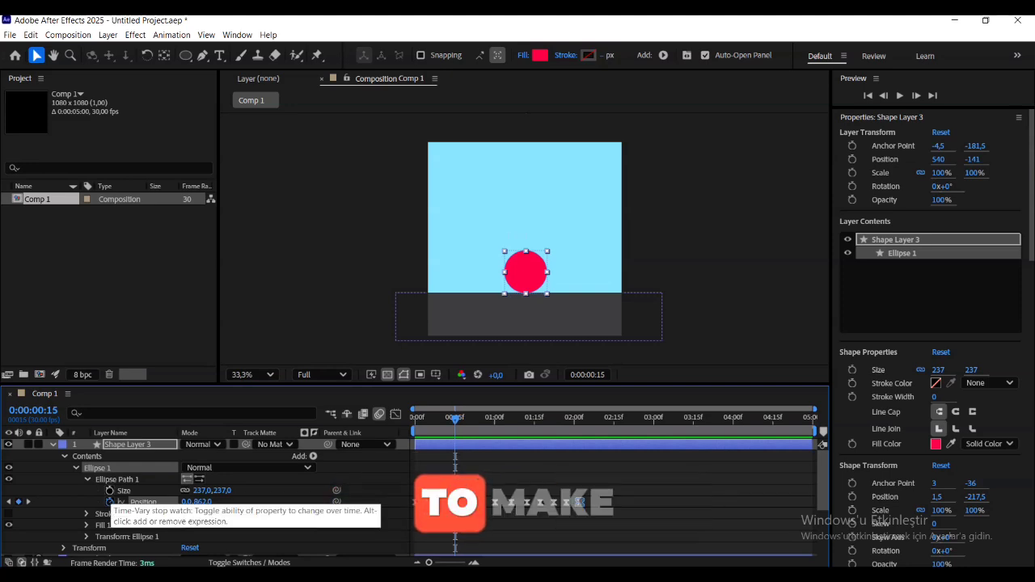
{"action": "key", "text": "Home"}
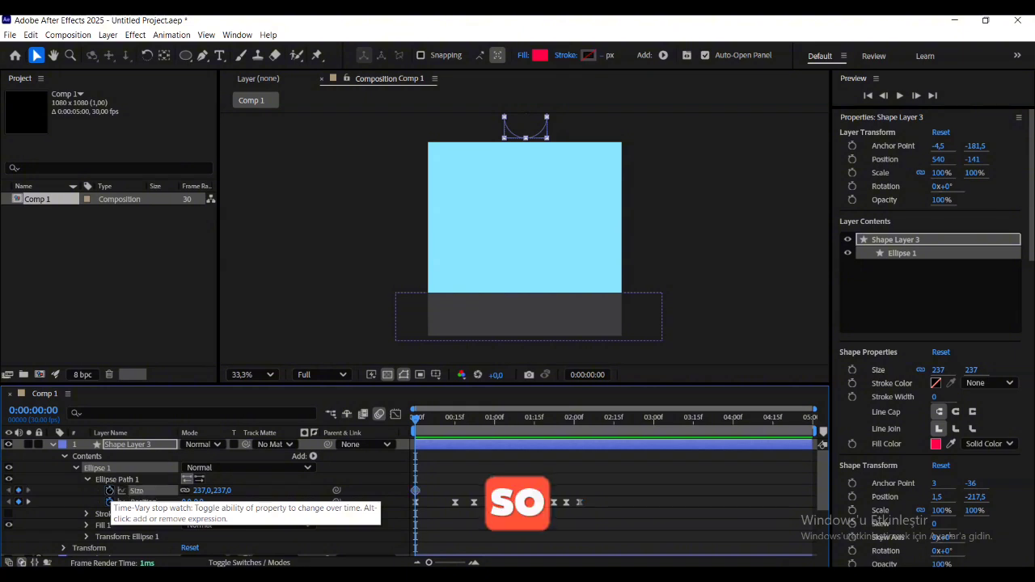
{"action": "key", "text": "space"}
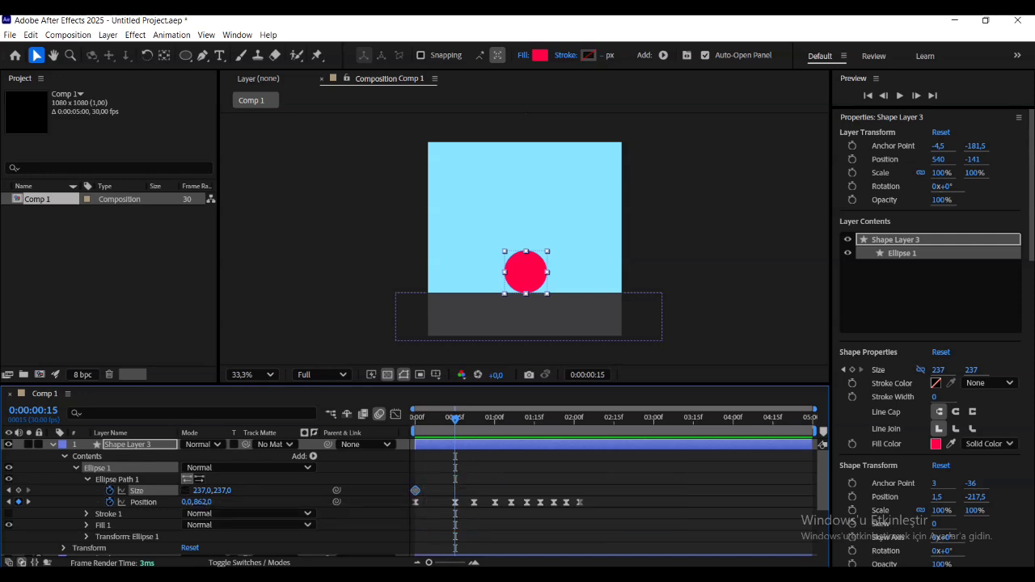
{"action": "left_click_drag", "start_coordinate": [223, 491], "coordinate": [205, 491]}
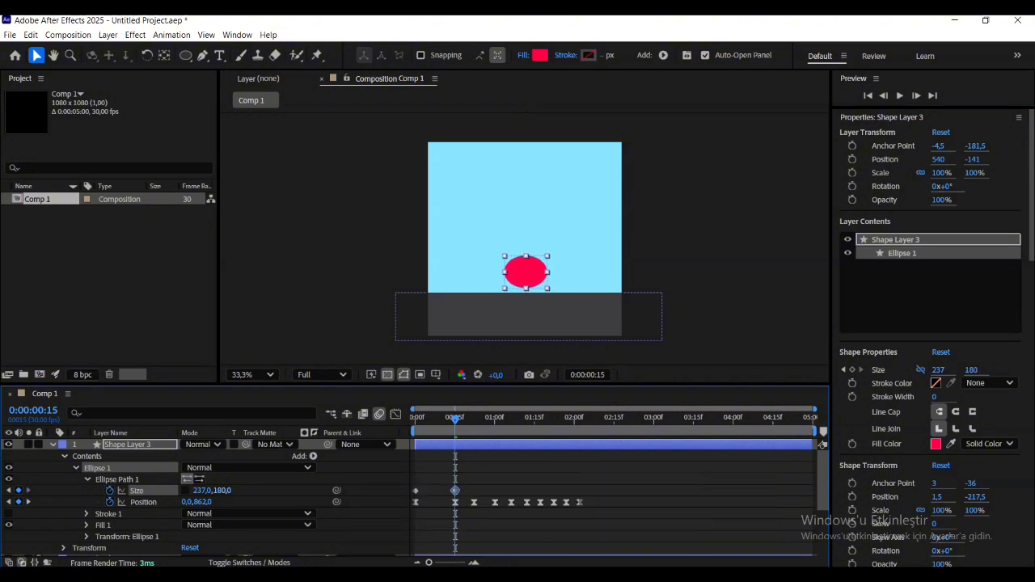
- Copy the round 237 x 237 Size keyframe to 0:22, and squash the ellipse to 237 x 209 at 1:00
{"action": "left_click_drag", "start_coordinate": [456, 419], "coordinate": [474, 419]}
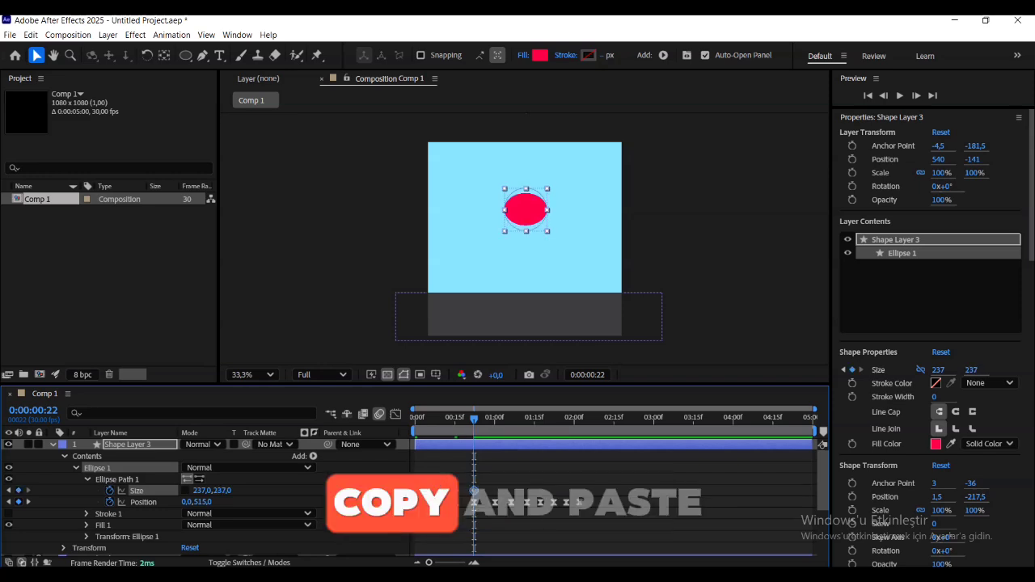
{"action": "left_click_drag", "start_coordinate": [474, 419], "coordinate": [495, 419]}
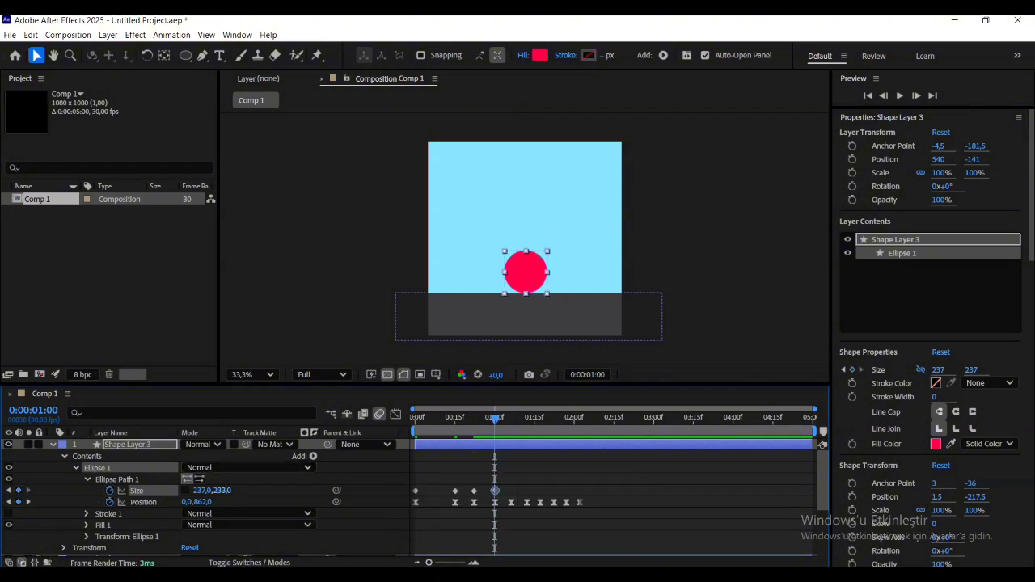
{"action": "left_click_drag", "start_coordinate": [221, 491], "coordinate": [207, 491]}
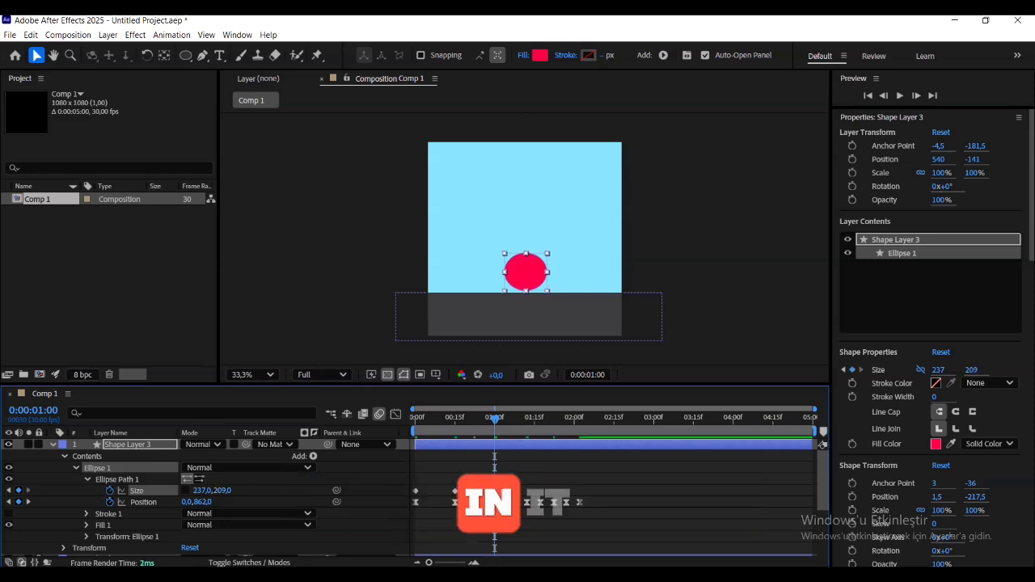
- Paste the round 237 x 237 Size keyframe at the bounce peak at 1:06
{"action": "left_click_drag", "start_coordinate": [495, 419], "coordinate": [506, 419]}
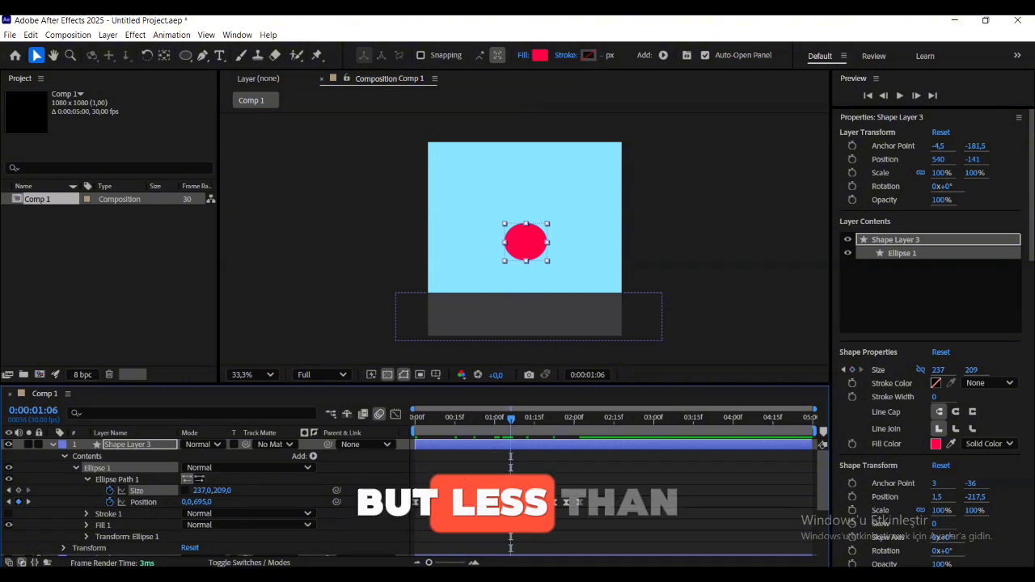
{"action": "key", "text": "ctrl+shift+a"}
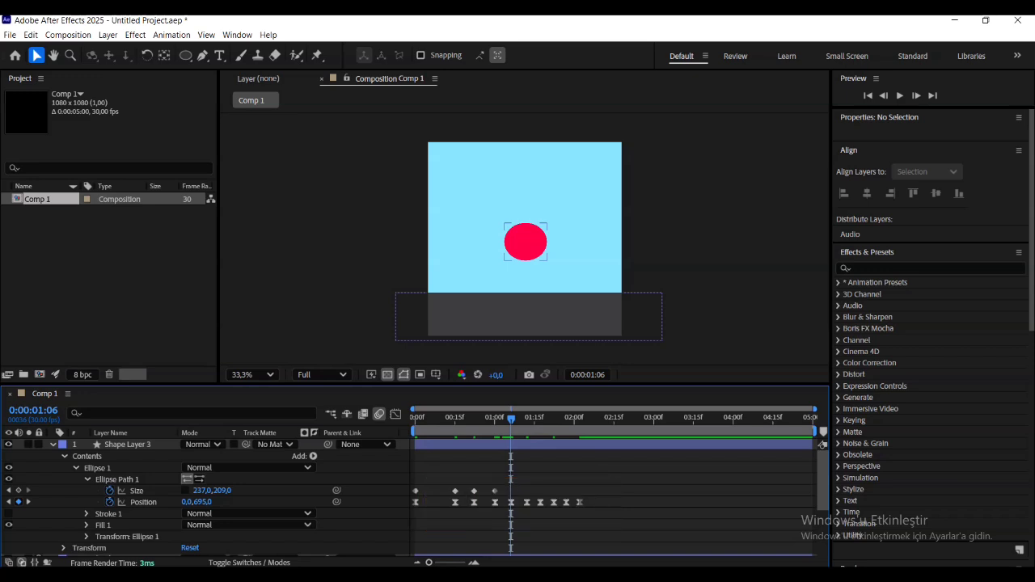
{"action": "key", "text": "ctrl+v"}
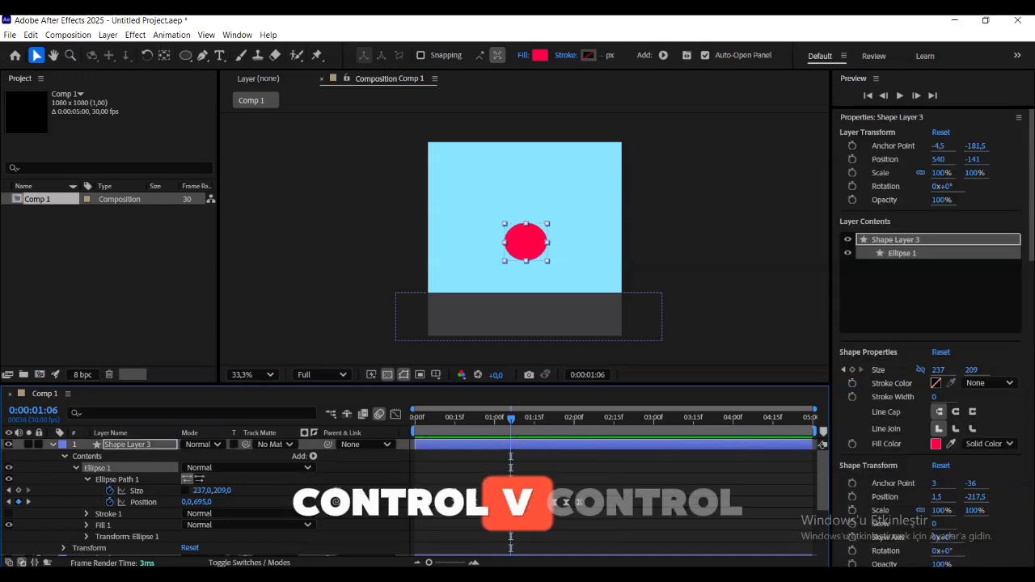
{"action": "key", "text": "ctrl+v"}
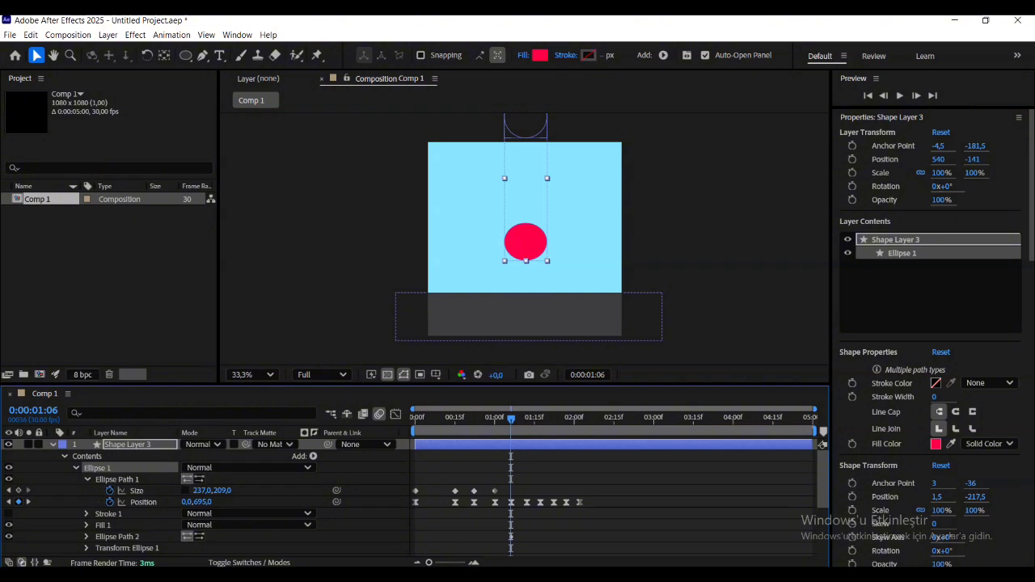
{"action": "key", "text": "ctrl+shift+a"}
{"action": "left_click", "coordinate": [822, 444]}
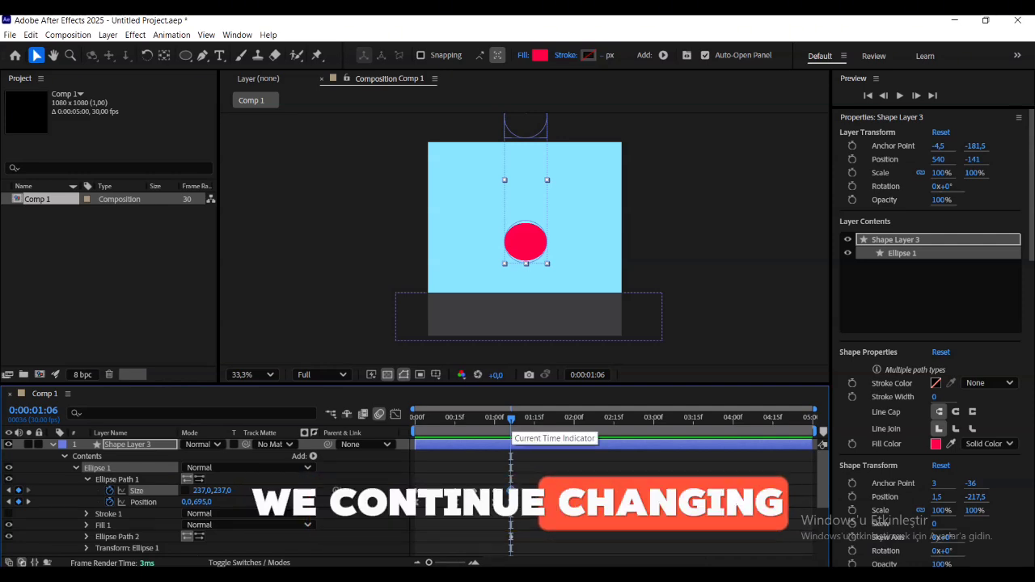
- Squash the ellipse to 237 x 221 at 1:12, and restore it to 237 x 237 with a pasted Size keyframe at 1:17
{"action": "left_click_drag", "start_coordinate": [512, 419], "coordinate": [526, 419]}
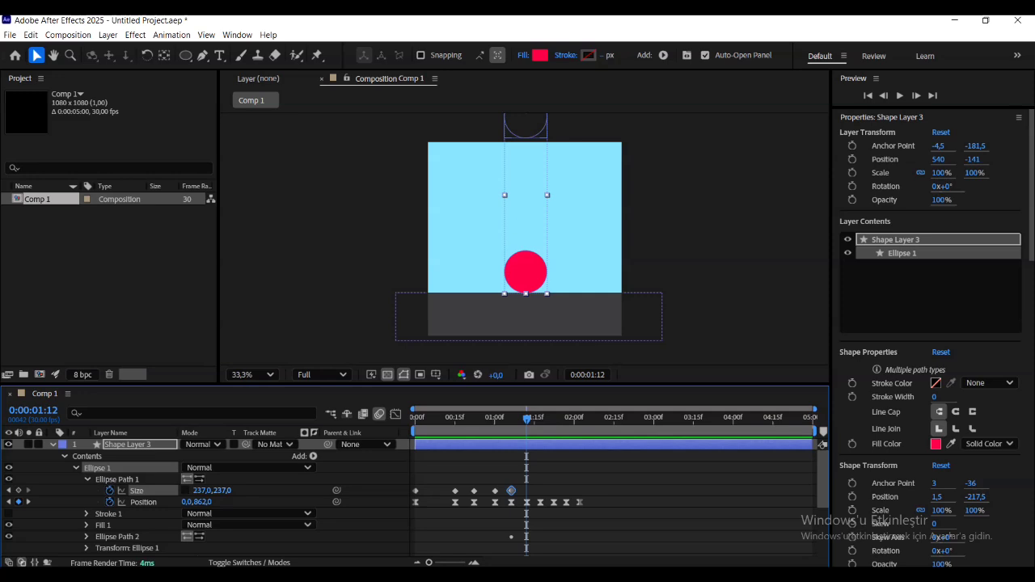
{"action": "left_click_drag", "start_coordinate": [223, 491], "coordinate": [215, 491]}
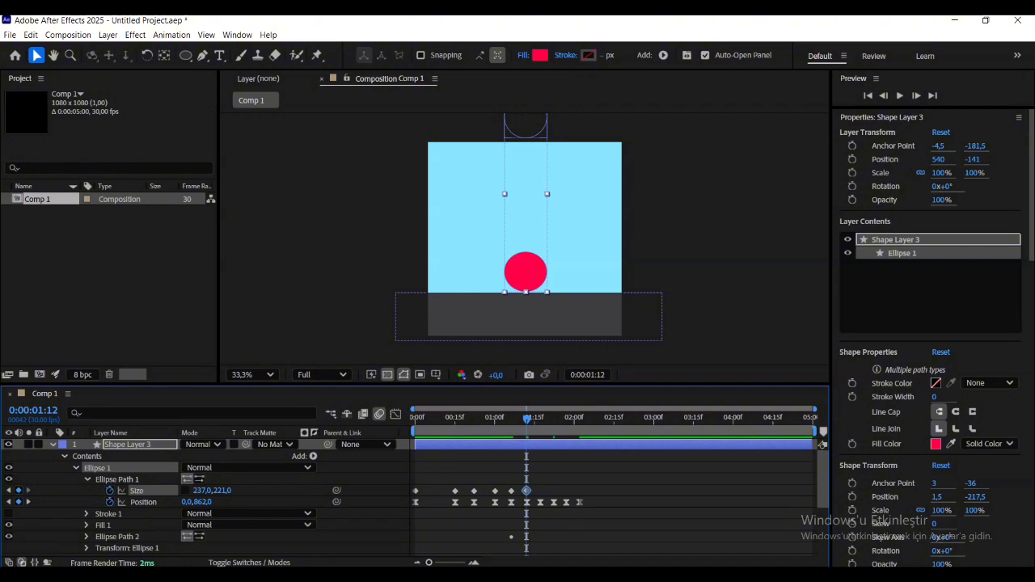
{"action": "key", "text": "Page_Down"}
{"action": "key", "text": "Page_Down"}
{"action": "key", "text": "Page_Down"}
{"action": "key", "text": "Page_Down"}
{"action": "key", "text": "Page_Down"}
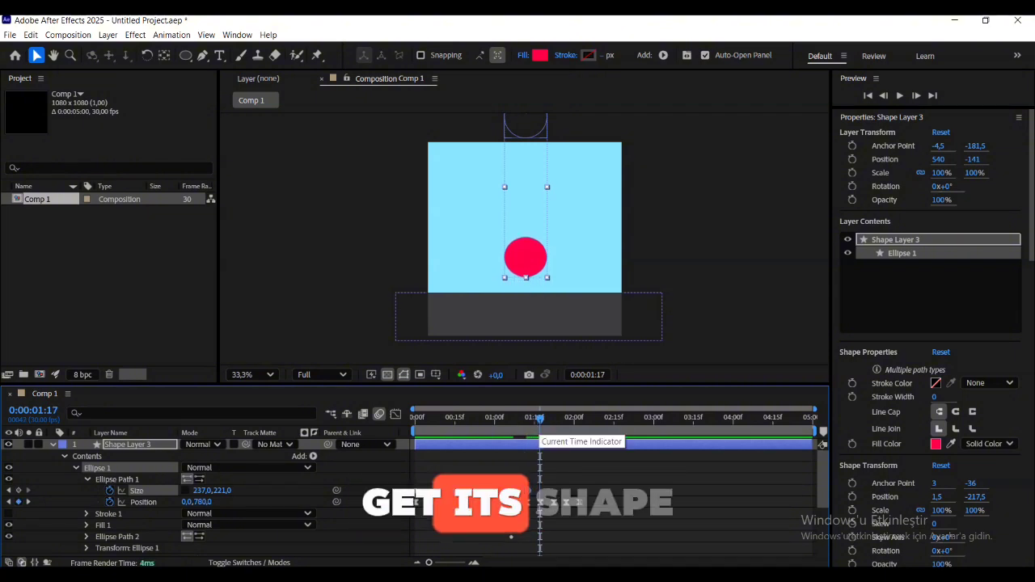
{"action": "key", "text": "ctrl+v"}
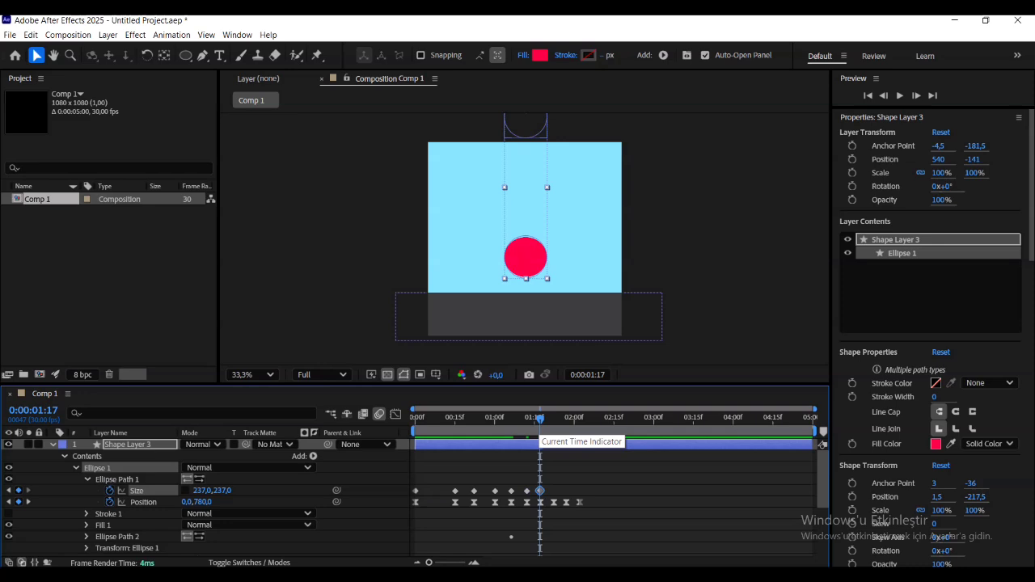
- Squash the ellipse's Size to 237 x 224 at the ground contact at 1:22
{"action": "key", "text": "Page_Down"}
{"action": "key", "text": "Page_Down"}
{"action": "key", "text": "Page_Down"}
{"action": "key", "text": "Page_Down"}
{"action": "key", "text": "Page_Down"}
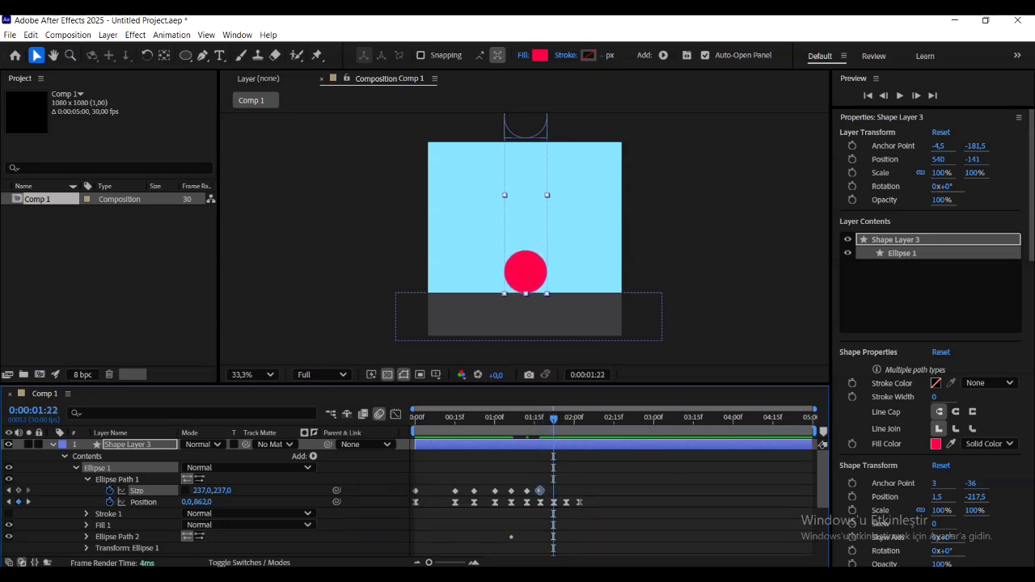
{"action": "left_click_drag", "start_coordinate": [223, 491], "coordinate": [210, 491]}
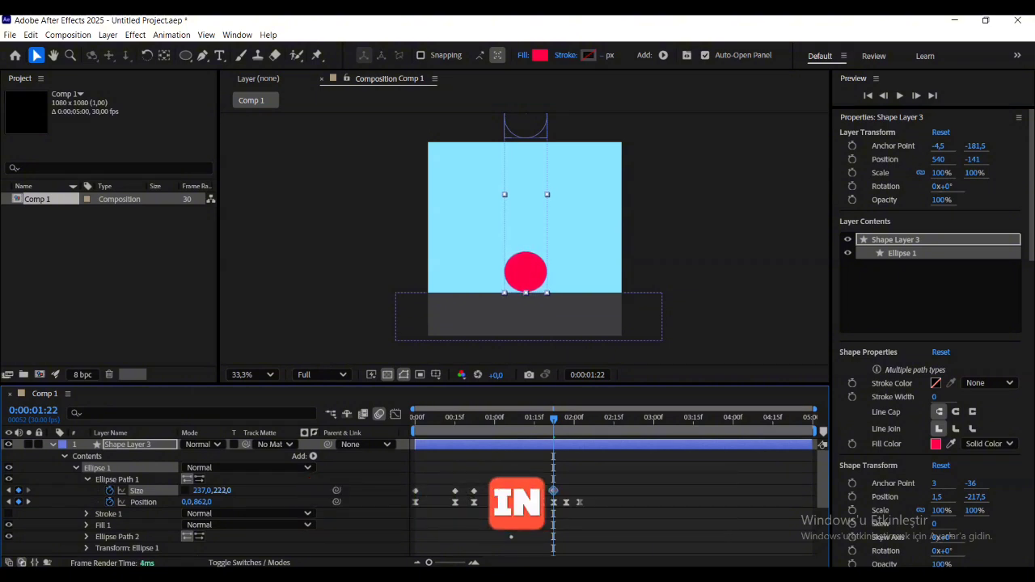
{"action": "left_click_drag", "start_coordinate": [223, 491], "coordinate": [232, 492]}
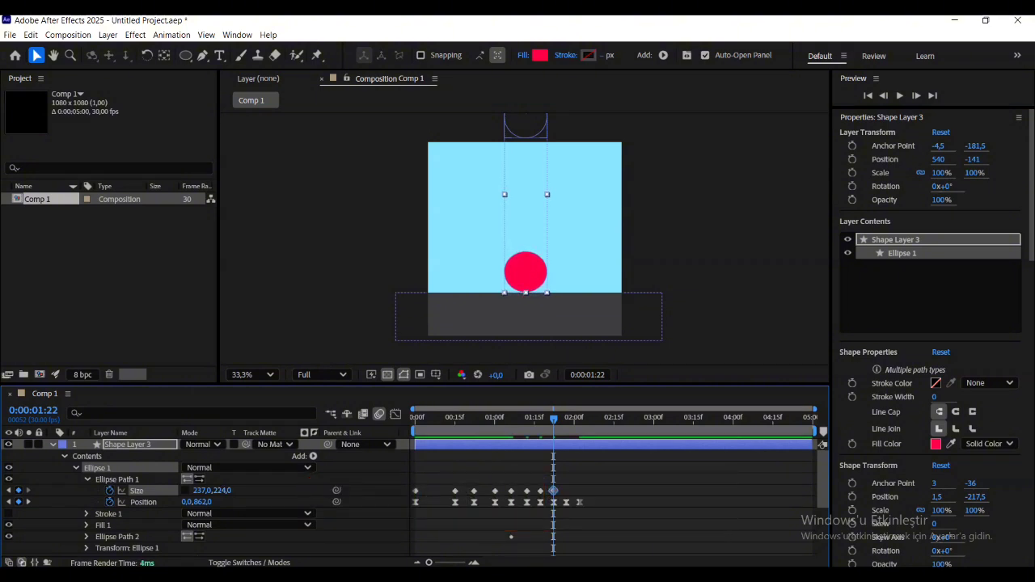
- Paste the 237 x 237 Size keyframe at 1:27, and advance the current time to 2:03
{"action": "key", "text": "Page_Down"}
{"action": "key", "text": "Page_Down"}
{"action": "key", "text": "Page_Down"}
{"action": "key", "text": "Page_Down"}
{"action": "key", "text": "Page_Down"}
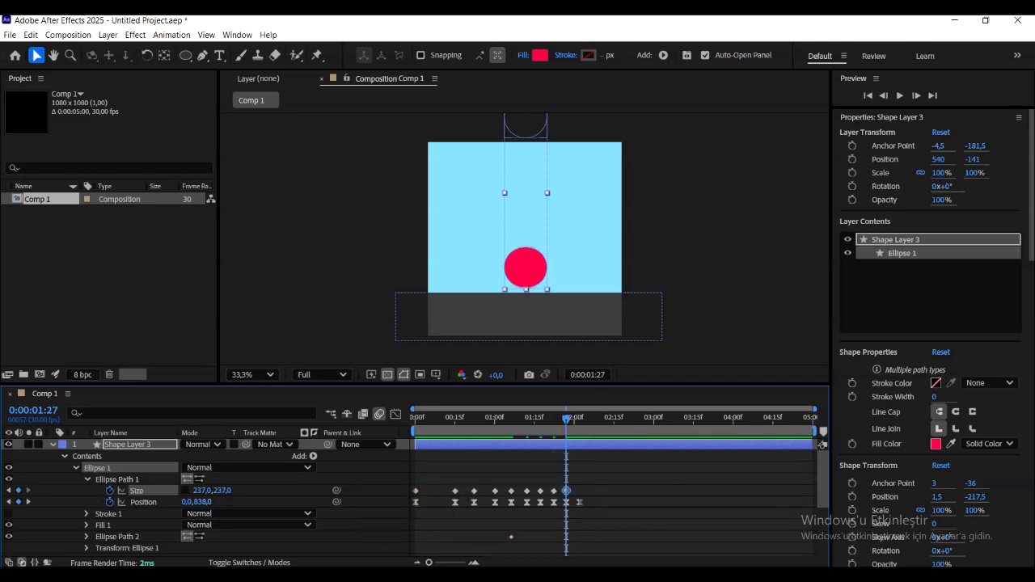
{"action": "key", "text": "Page_Down"}
{"action": "key", "text": "Page_Down"}
{"action": "key", "text": "Page_Down"}
{"action": "key", "text": "Page_Down"}
{"action": "key", "text": "Page_Down"}
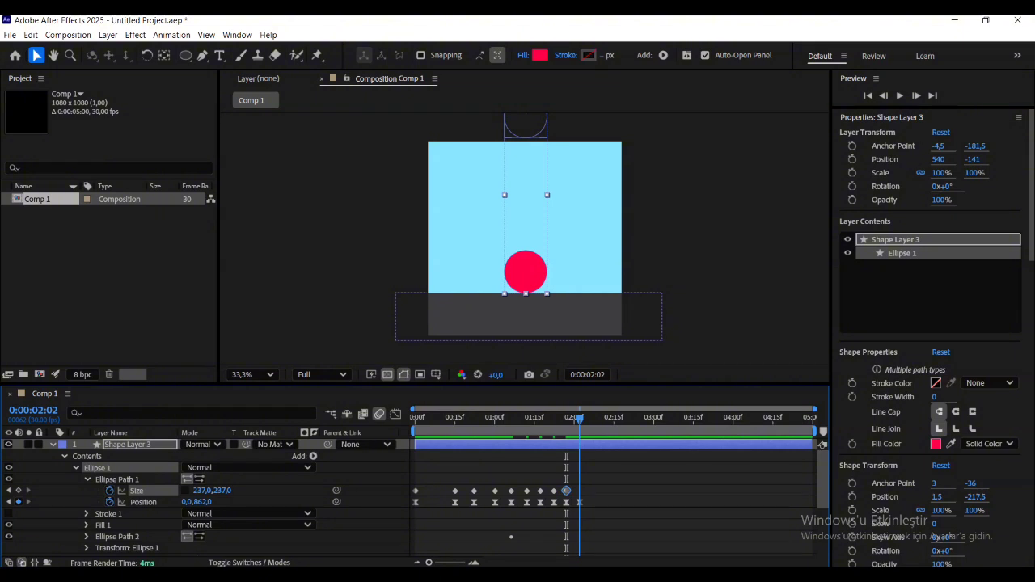
{"action": "key", "text": "Page_Down"}
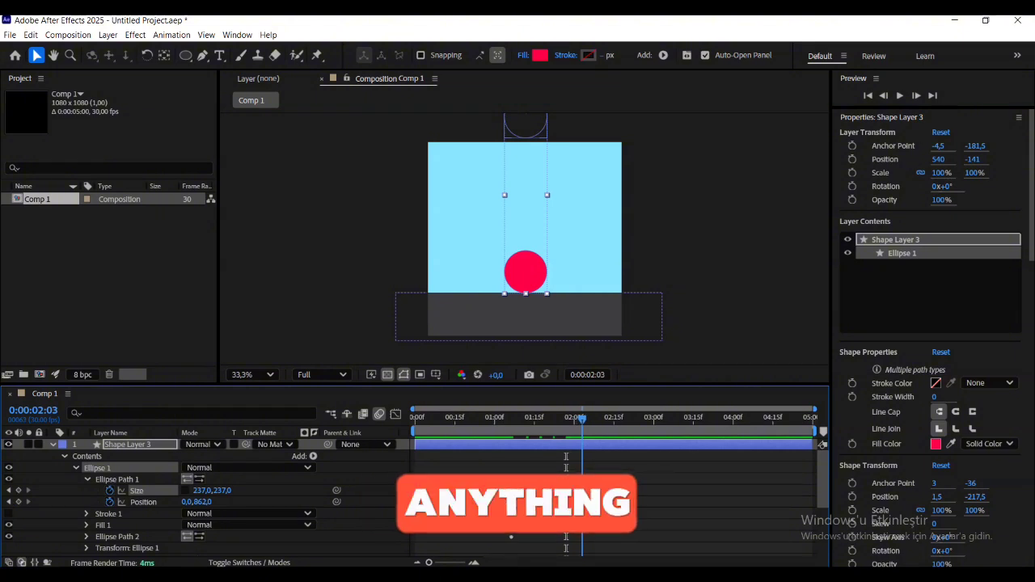
- Play back the bounce animation from the start to check the squash keyframes
{"action": "key", "text": "Home"}
{"action": "key", "text": "space"}
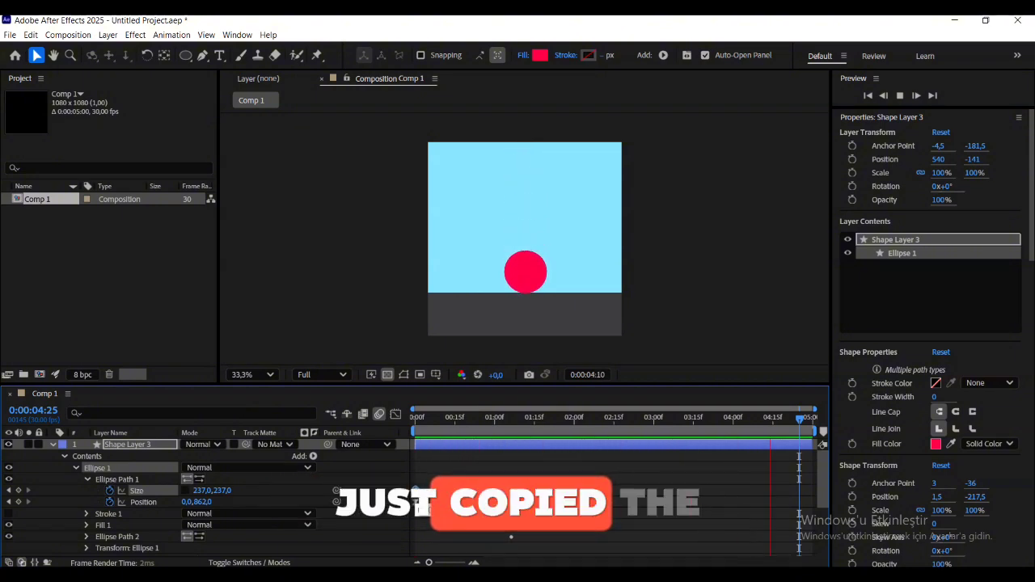
{"action": "key", "text": "space"}
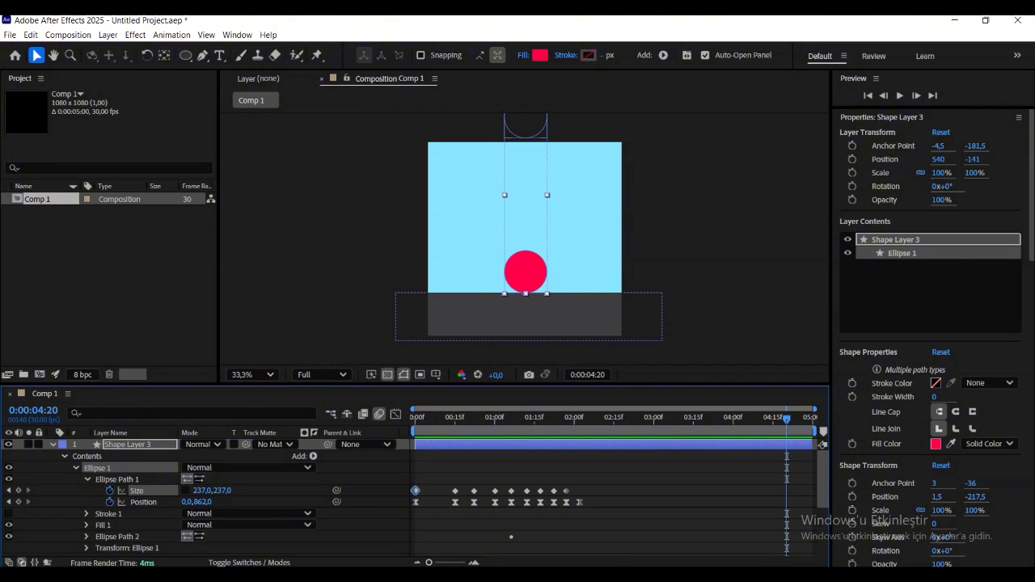
- Deselect everything, inspect the ball's squash around the first ground contact at 0:15, and replay the animation
{"action": "key", "text": "F2"}
{"action": "left_click", "coordinate": [454, 418]}
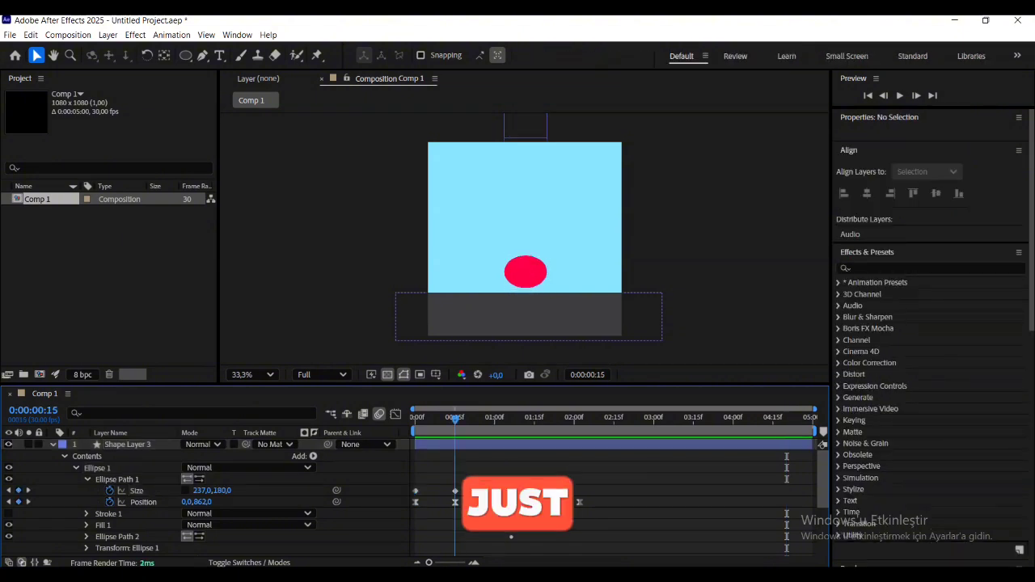
{"action": "key", "text": "Page_Down"}
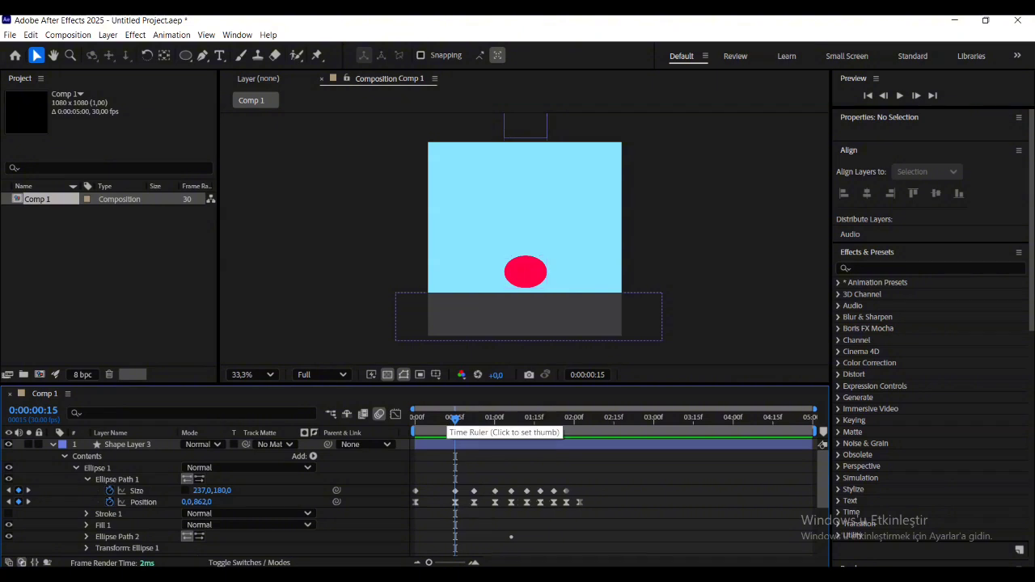
{"action": "left_click_drag", "start_coordinate": [456, 419], "coordinate": [444, 419]}
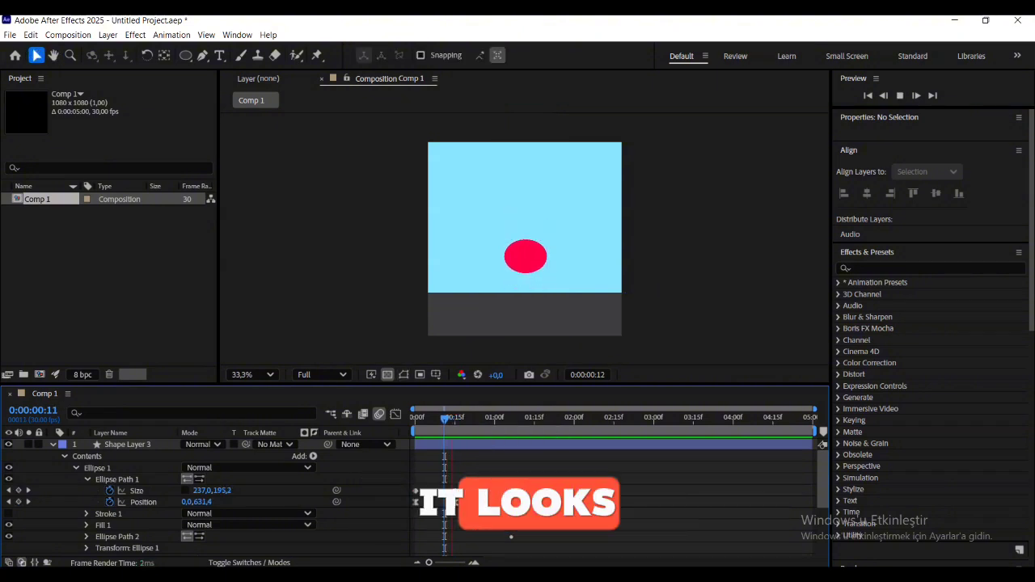
{"action": "key", "text": "space"}
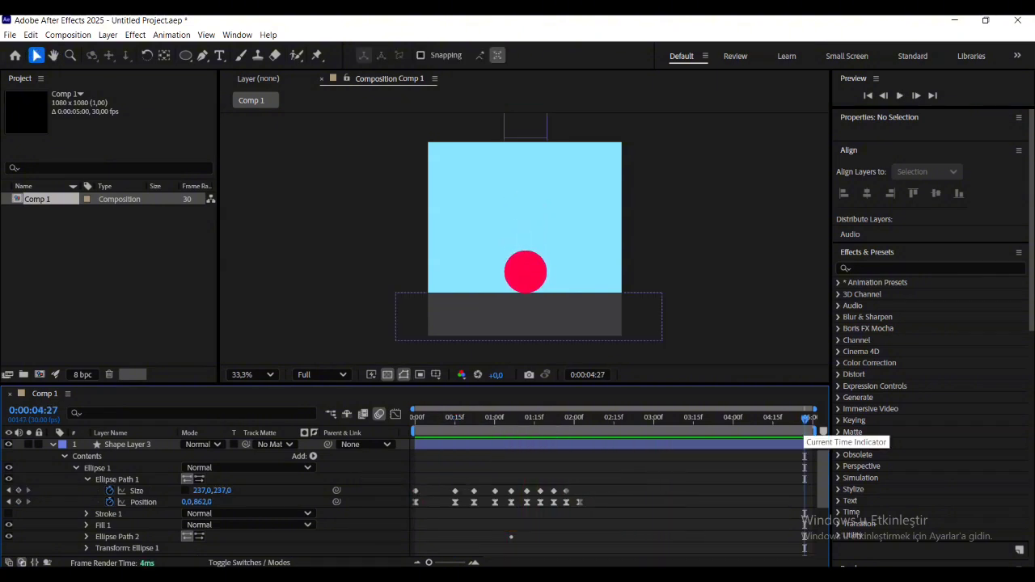
- Copy the ellipse's 237 x 237 Size keyframe at 0:22 and paste it just before the ground contact at 0:15
{"action": "left_click_drag", "start_coordinate": [806, 419], "coordinate": [455, 419]}
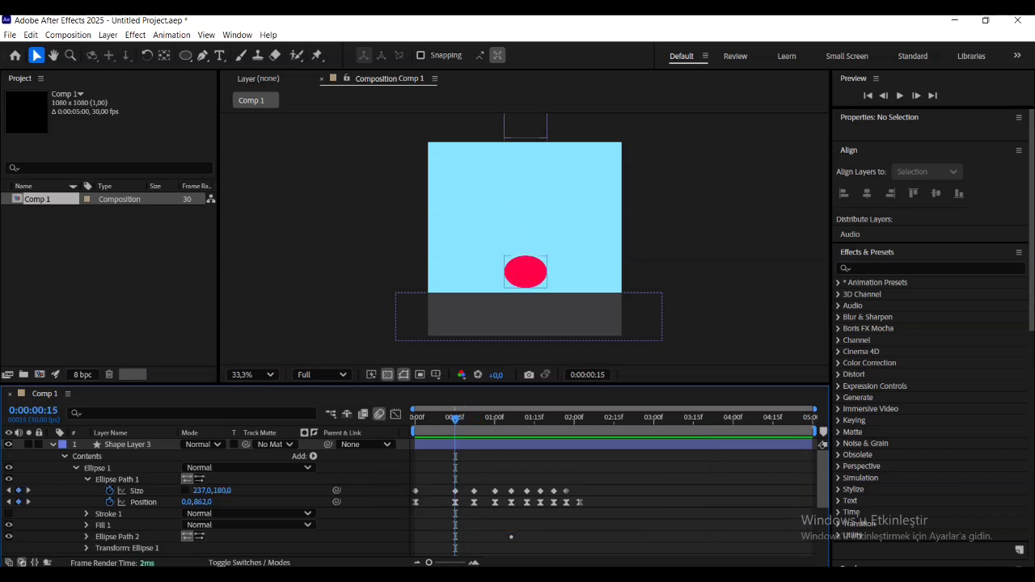
{"action": "left_click", "coordinate": [474, 491]}
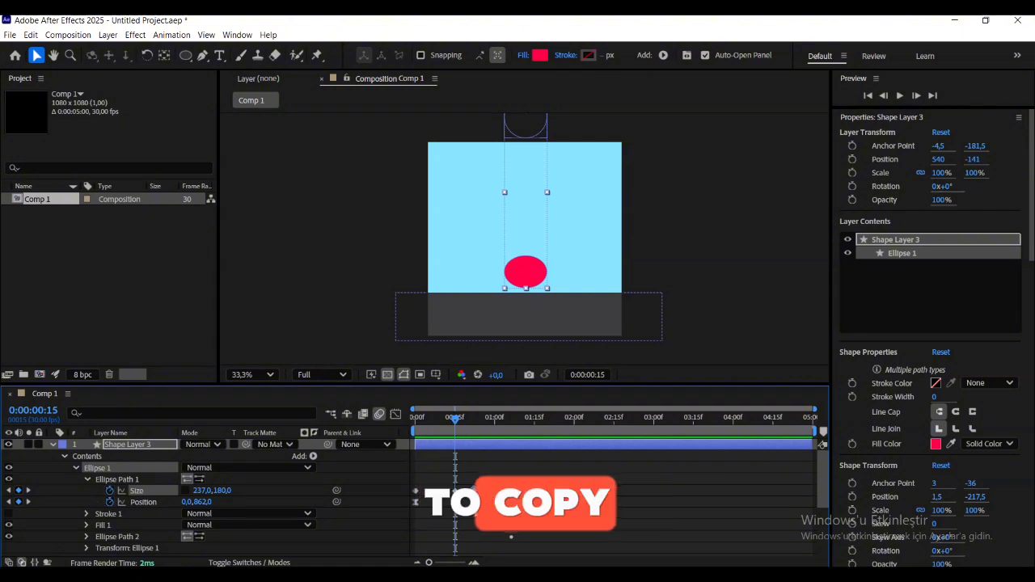
{"action": "left_click_drag", "start_coordinate": [456, 419], "coordinate": [474, 419]}
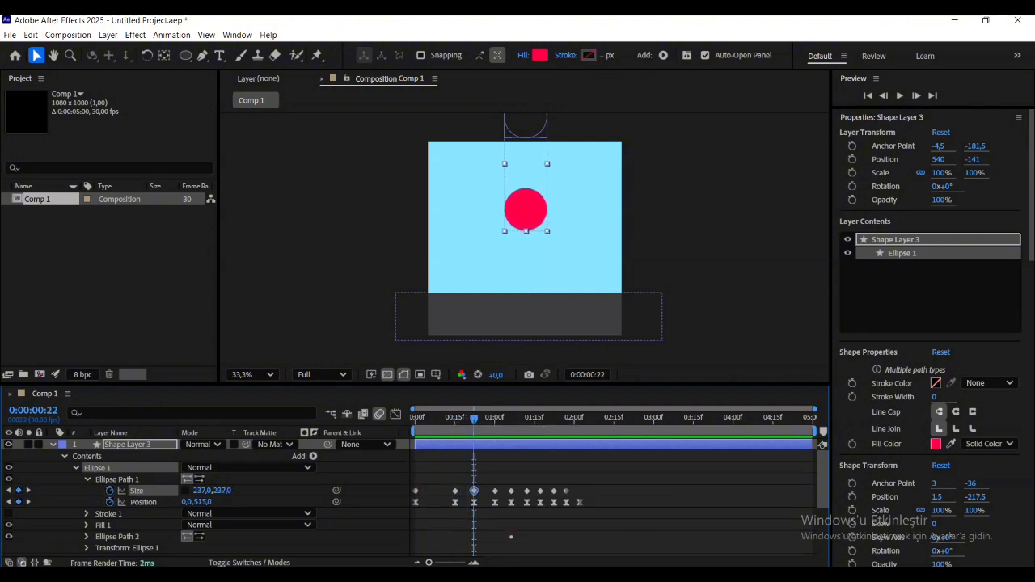
{"action": "left_click_drag", "start_coordinate": [474, 419], "coordinate": [415, 419]}
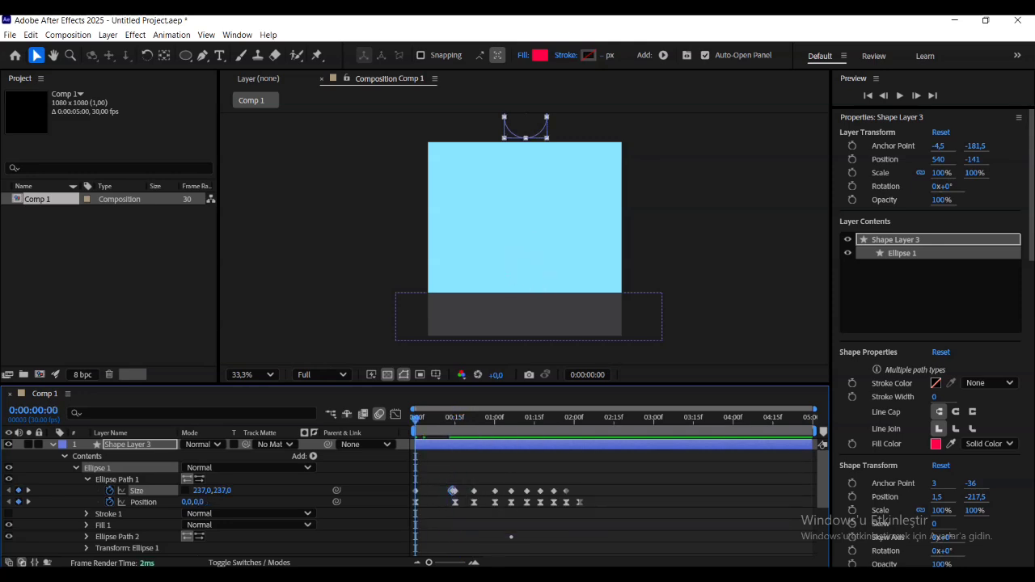
- Play back the bounce from the start to check the sharper first squash, and return to 0:00
{"action": "key", "text": "space"}
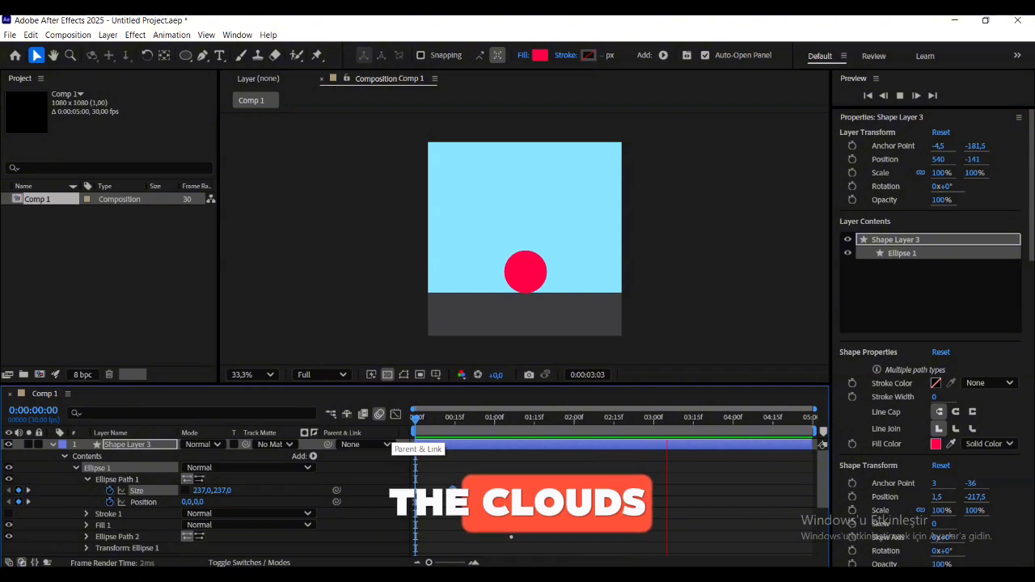
{"action": "key", "text": "space"}
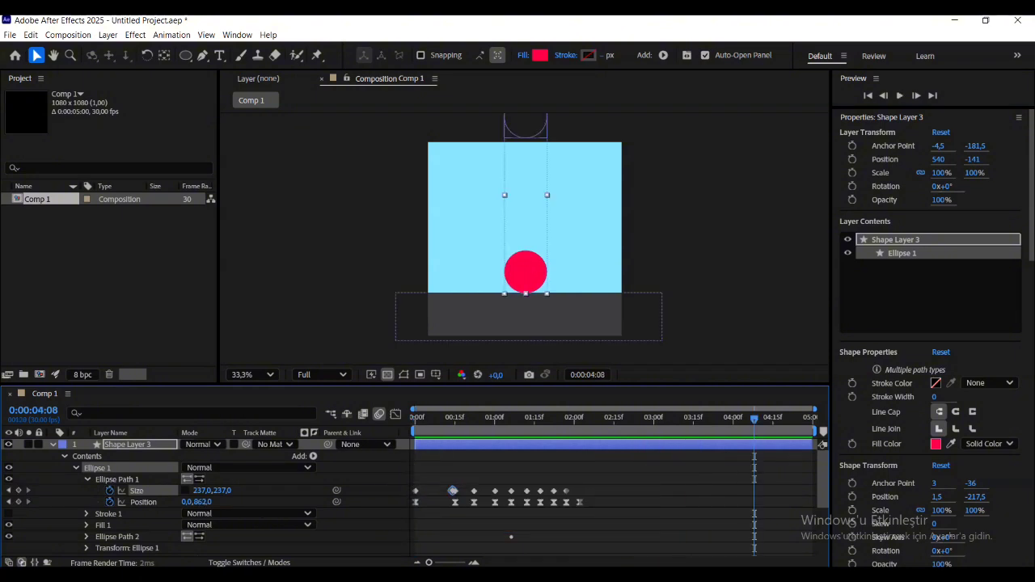
{"action": "key", "text": "Home"}
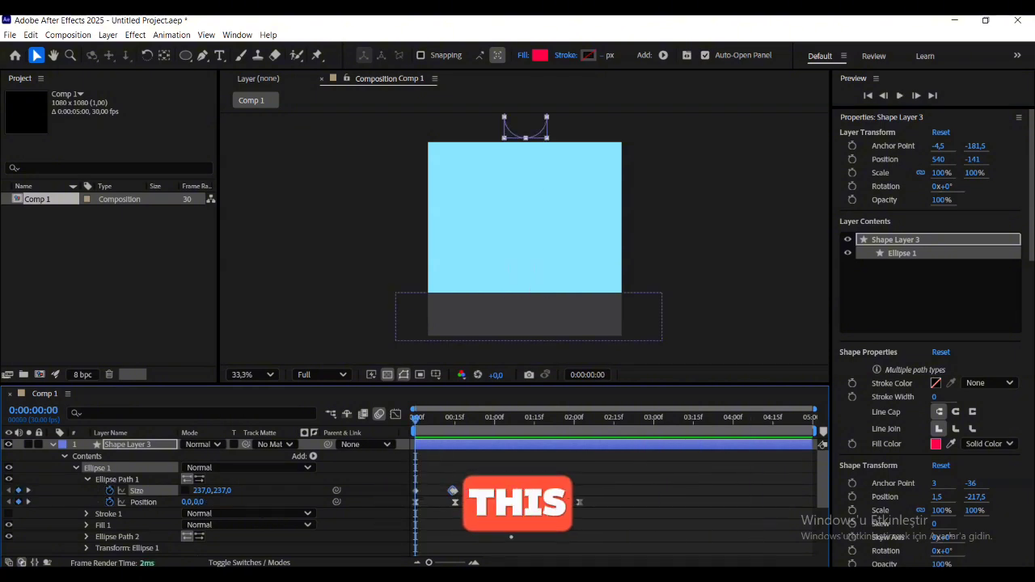
- With no layer selected, draw an ellipse about 294 x 204 in the sky's upper-right area as a new shape layer
{"action": "key", "text": "g"}
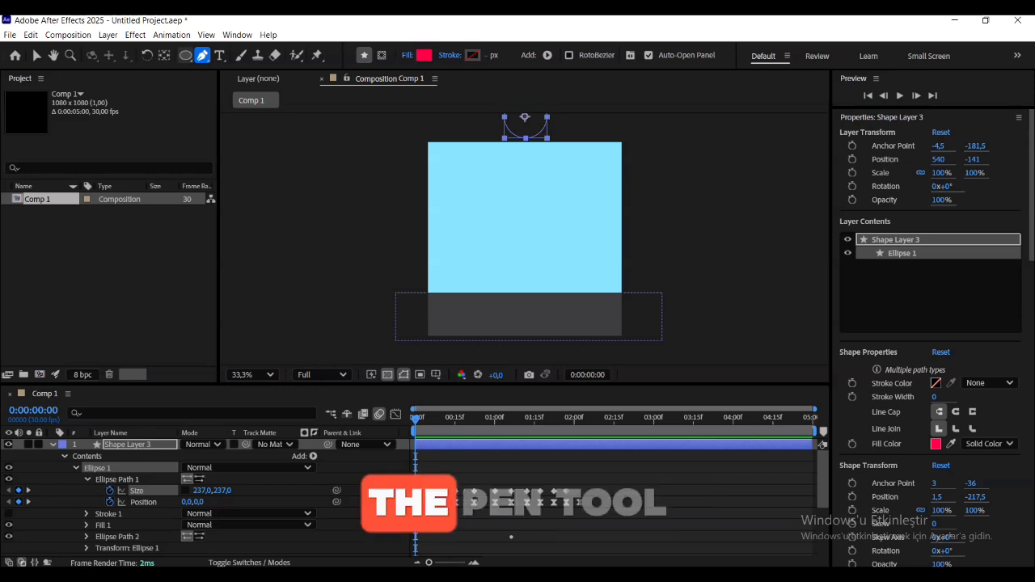
{"action": "left_click", "coordinate": [185, 55]}
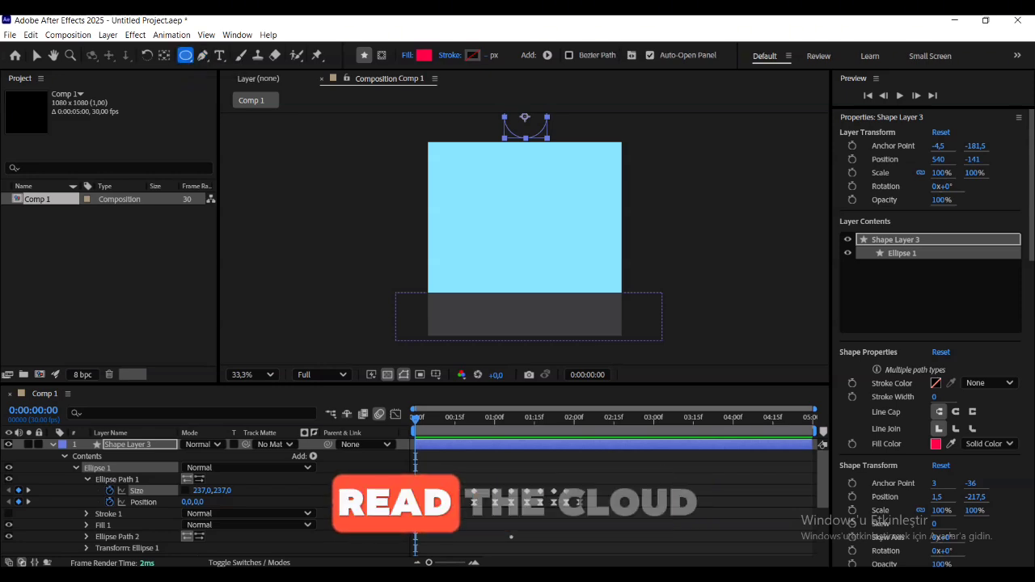
{"action": "left_click", "coordinate": [128, 445]}
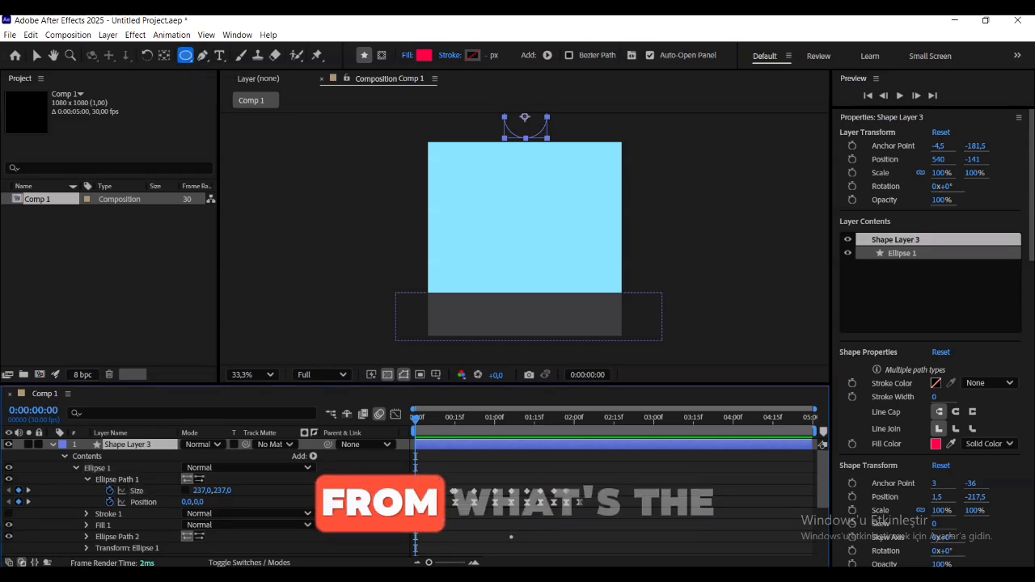
{"action": "left_click", "coordinate": [525, 234]}
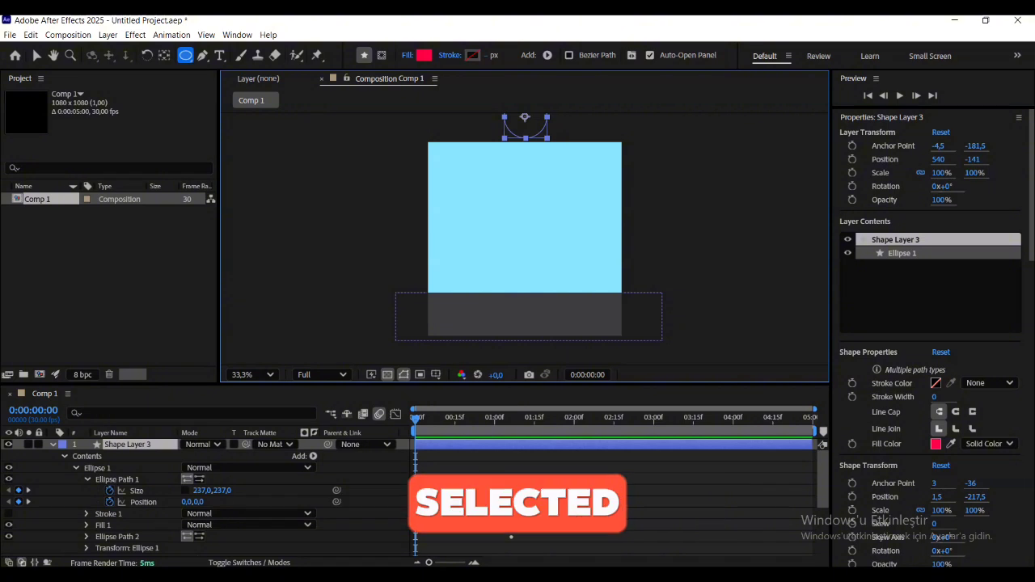
{"action": "left_click", "coordinate": [372, 525]}
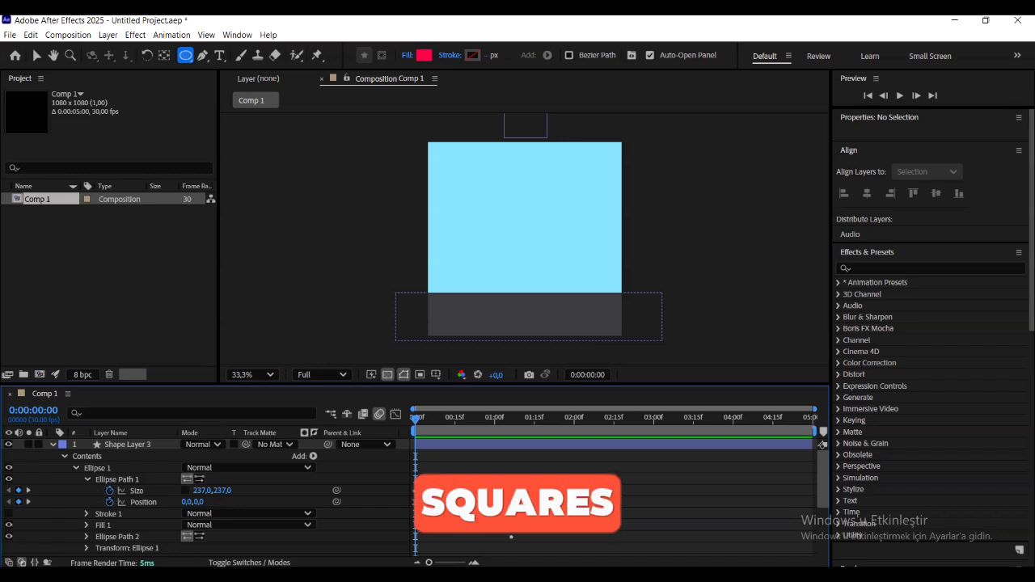
{"action": "left_click_drag", "start_coordinate": [550, 164], "coordinate": [604, 201]}
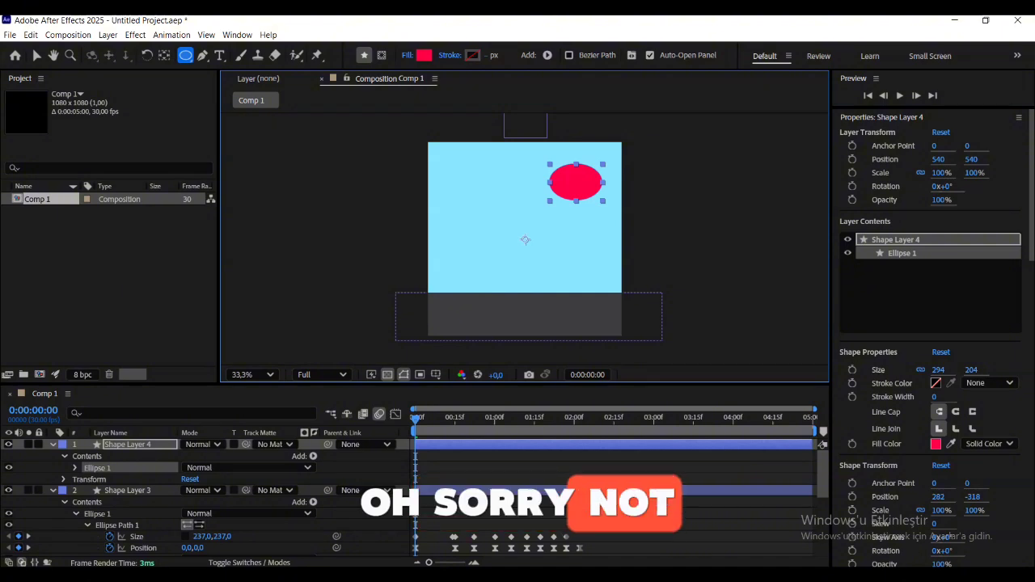
- Set the new ellipse's fill color to white, FFFFFF
{"action": "left_click", "coordinate": [423, 55]}
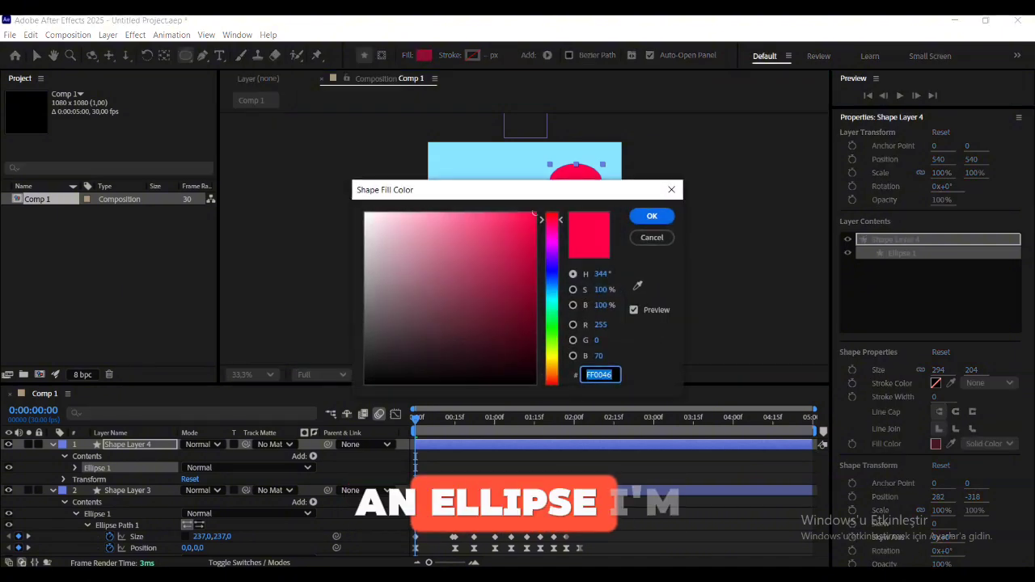
{"action": "type", "text": "FFFFFF"}
{"action": "key", "text": "Return"}
{"action": "left_click", "coordinate": [203, 55]}
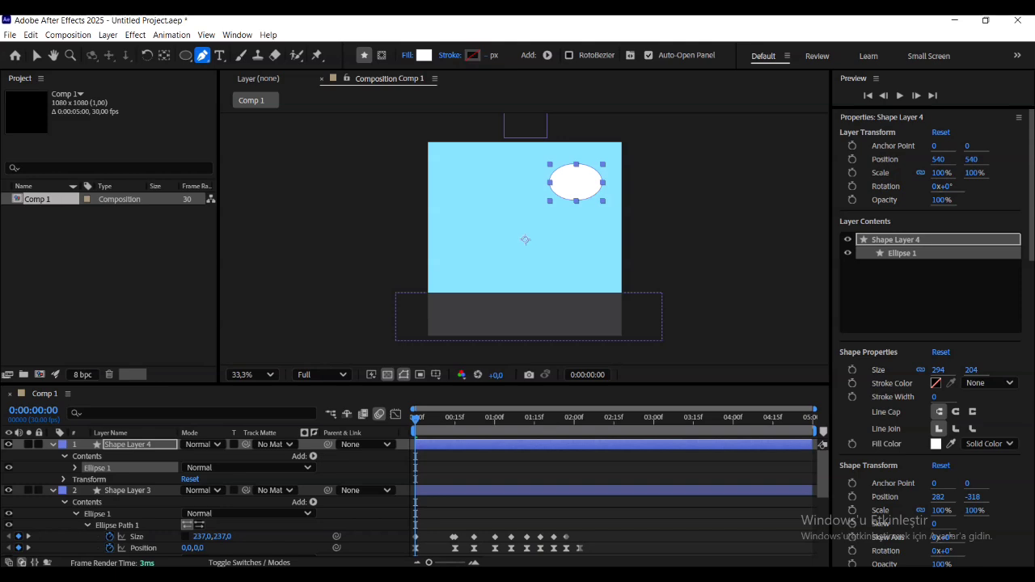
{"action": "left_click", "coordinate": [558, 165]}
{"action": "key", "text": "ctrl+z"}
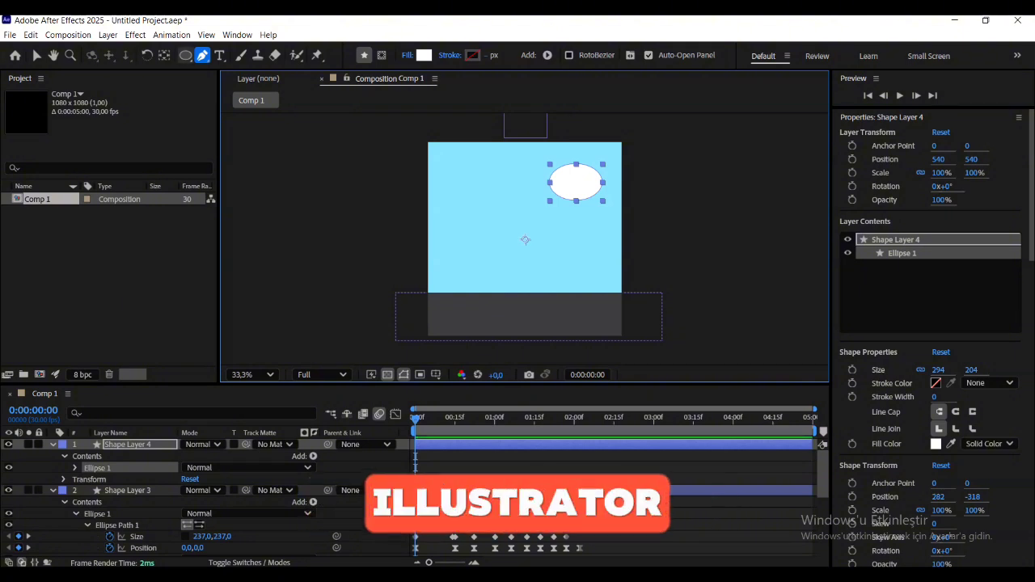
- Add three overlapping ellipses of about 153 x 144, 174 x 168 and 144 x 93 to the white ellipse's layer to form a cloud
{"action": "left_click", "coordinate": [185, 55]}
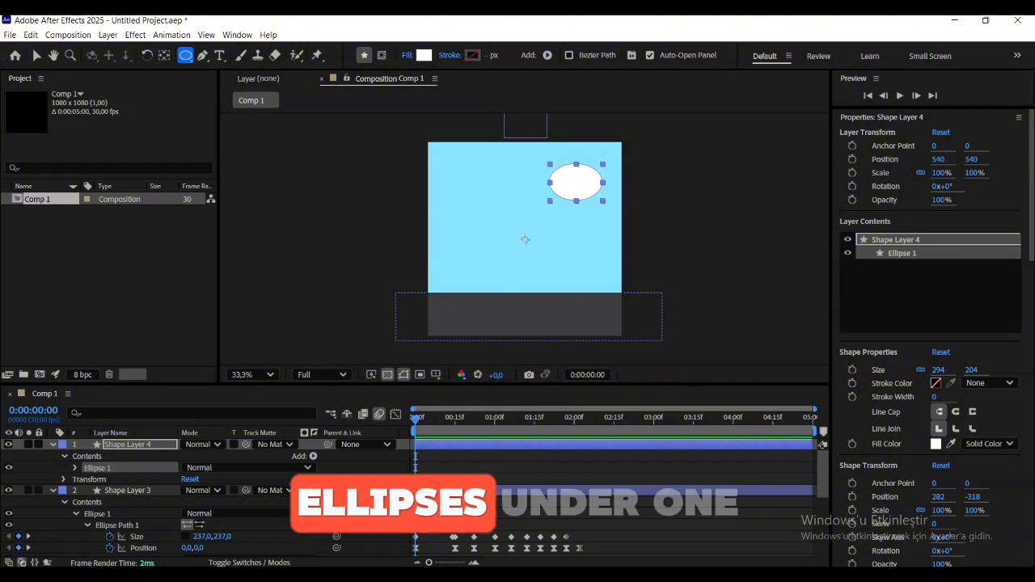
{"action": "left_click_drag", "start_coordinate": [584, 164], "coordinate": [614, 185]}
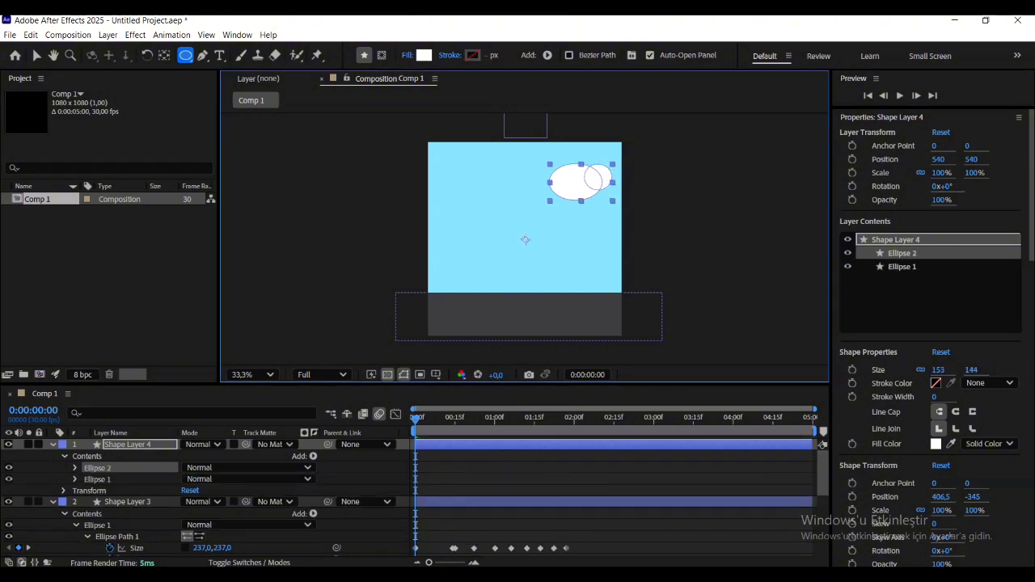
{"action": "left_click_drag", "start_coordinate": [540, 171], "coordinate": [570, 202]}
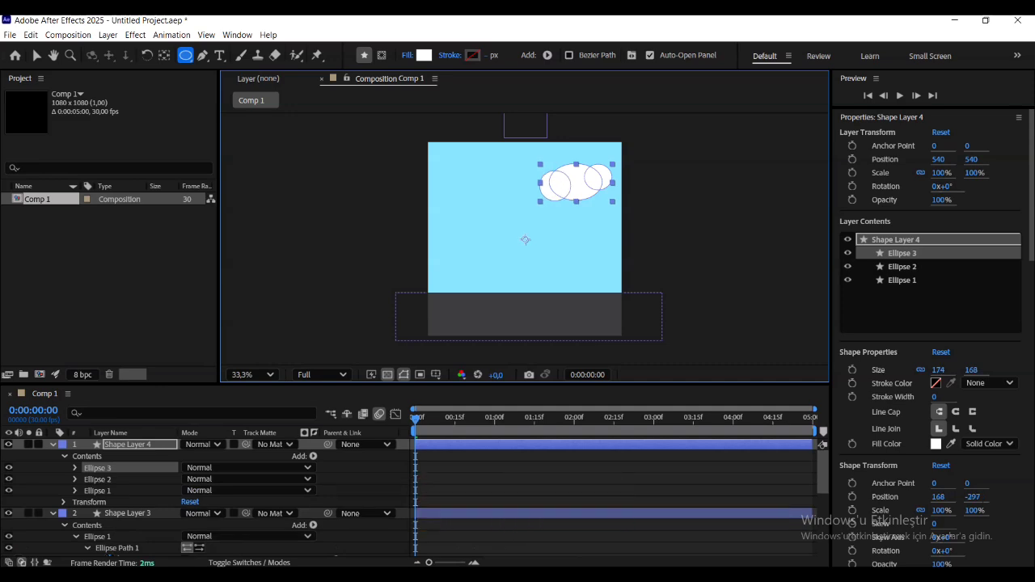
{"action": "left_click_drag", "start_coordinate": [572, 186], "coordinate": [584, 196]}
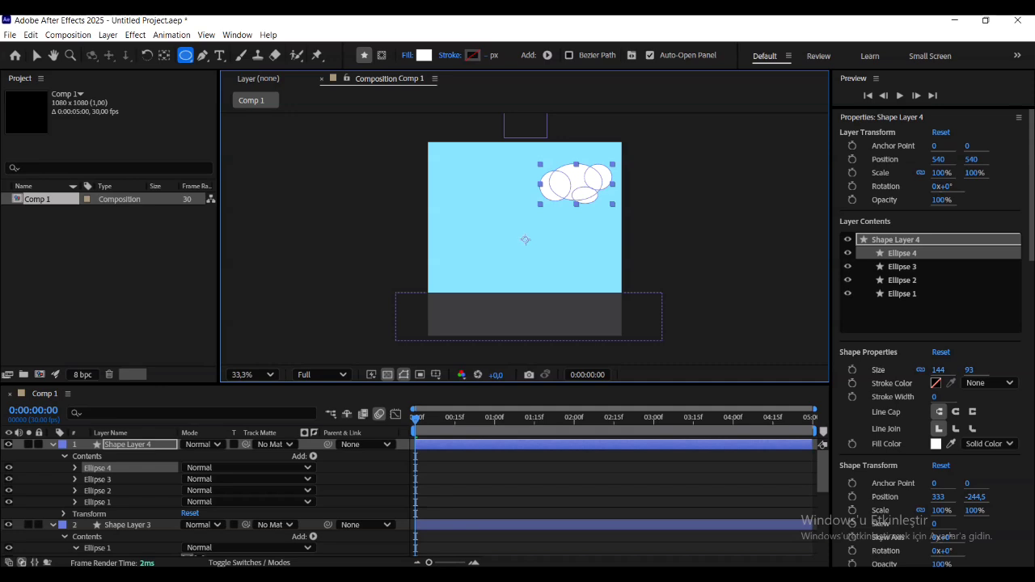
{"action": "key", "text": "ctrl+shift+a"}
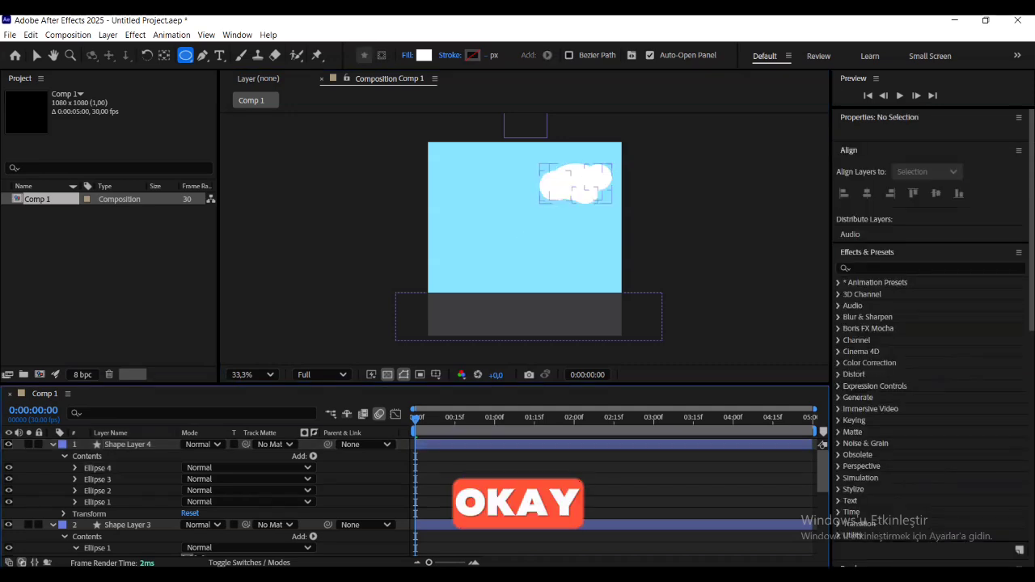
- Duplicate the cloud layer and move the copy to the left side of the sky, at Position about 27, 534
{"action": "left_click", "coordinate": [127, 445]}
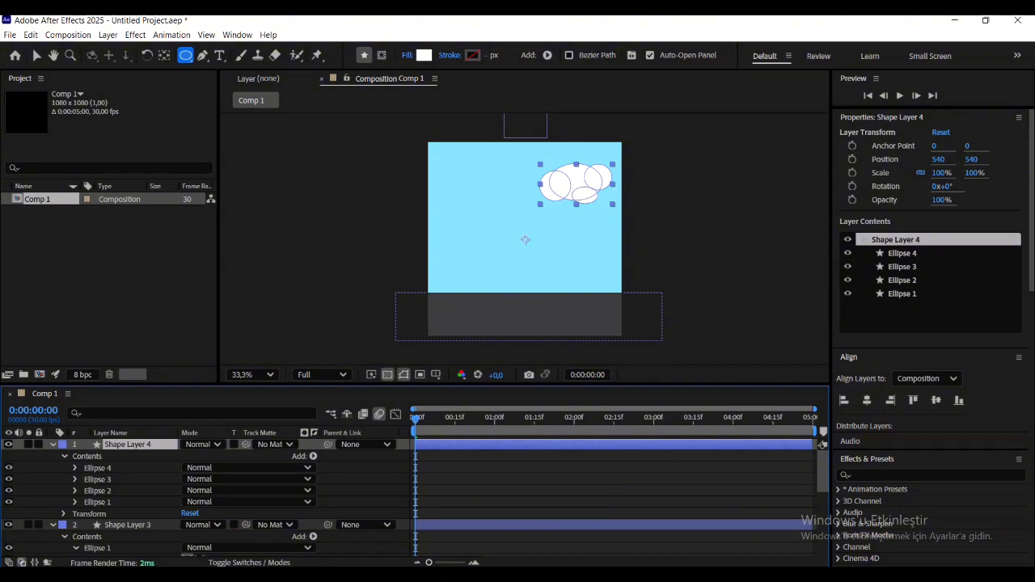
{"action": "key", "text": "ctrl+d"}
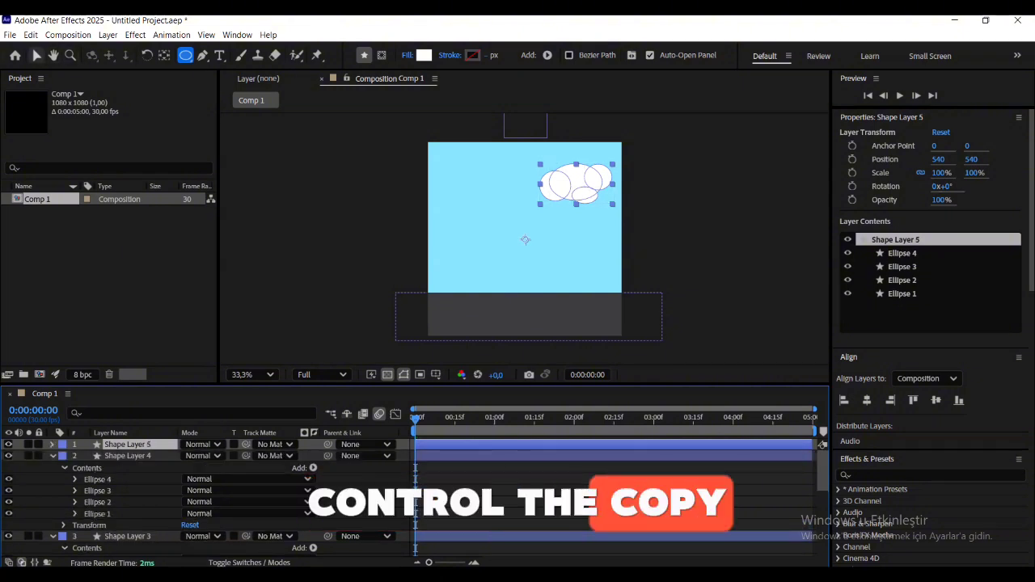
{"action": "left_click", "coordinate": [36, 55]}
{"action": "left_click_drag", "start_coordinate": [576, 183], "coordinate": [520, 185]}
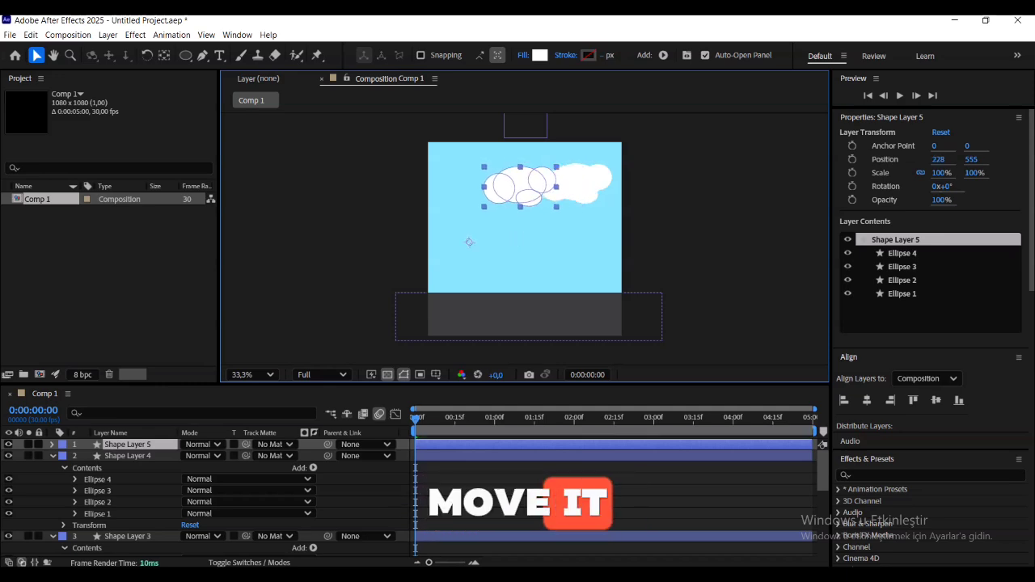
{"action": "left_click_drag", "start_coordinate": [469, 242], "coordinate": [433, 238]}
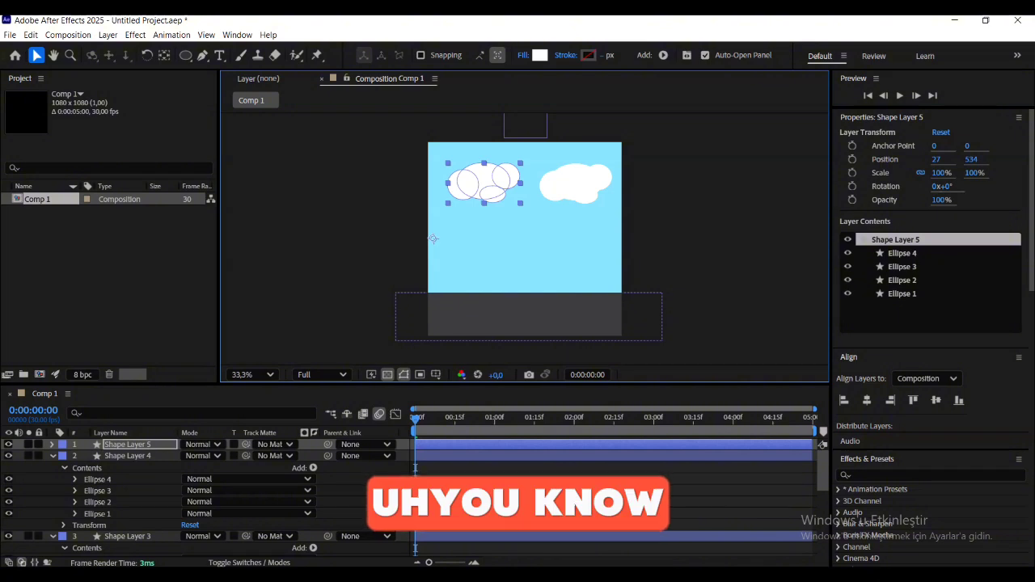
{"action": "left_click", "coordinate": [696, 202]}
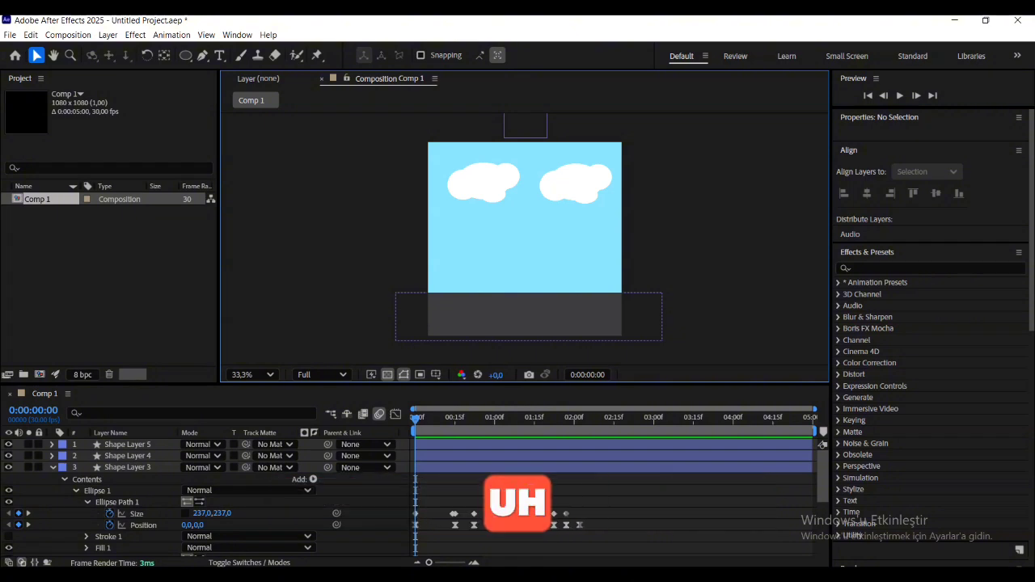
- Add a Position keyframe at 0:00 to the left cloud's layer transform
{"action": "left_click", "coordinate": [483, 182]}
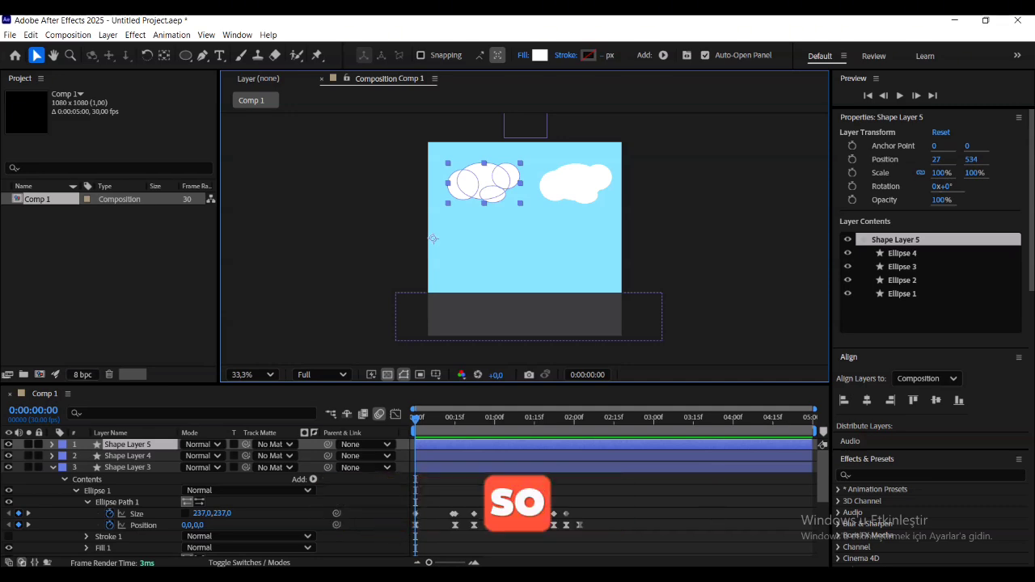
{"action": "left_click", "coordinate": [52, 445]}
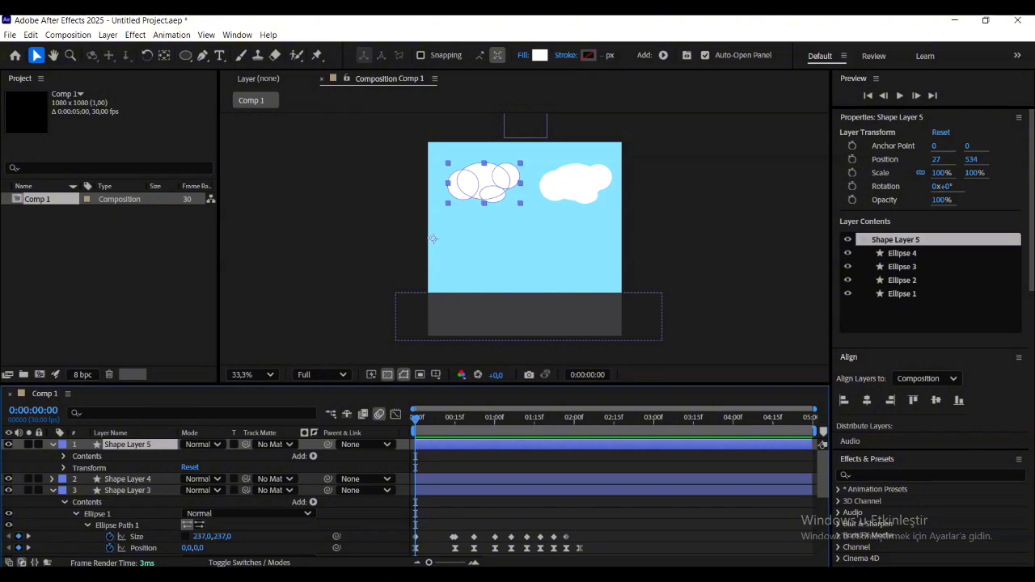
{"action": "left_click", "coordinate": [64, 468]}
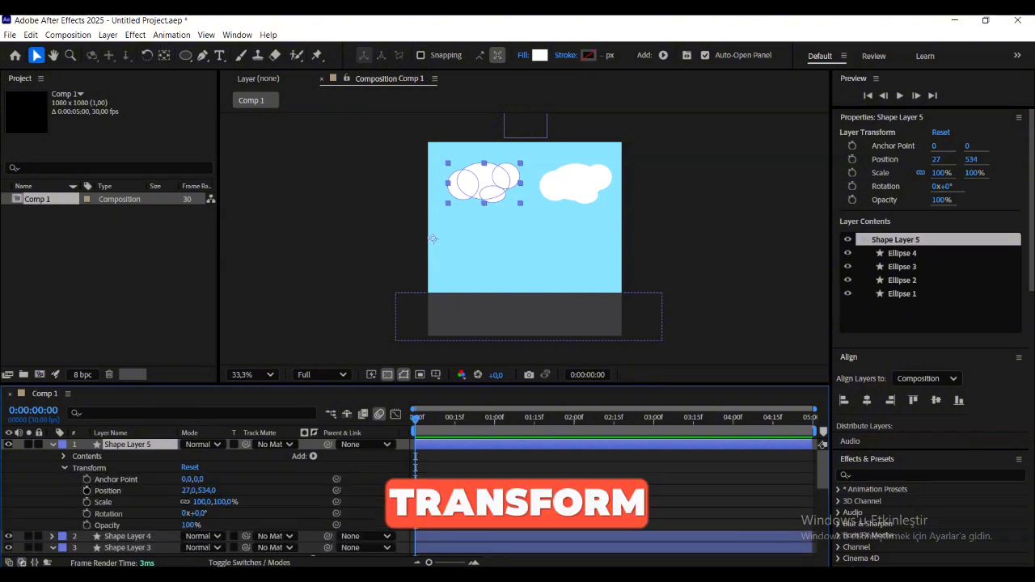
{"action": "left_click", "coordinate": [86, 490]}
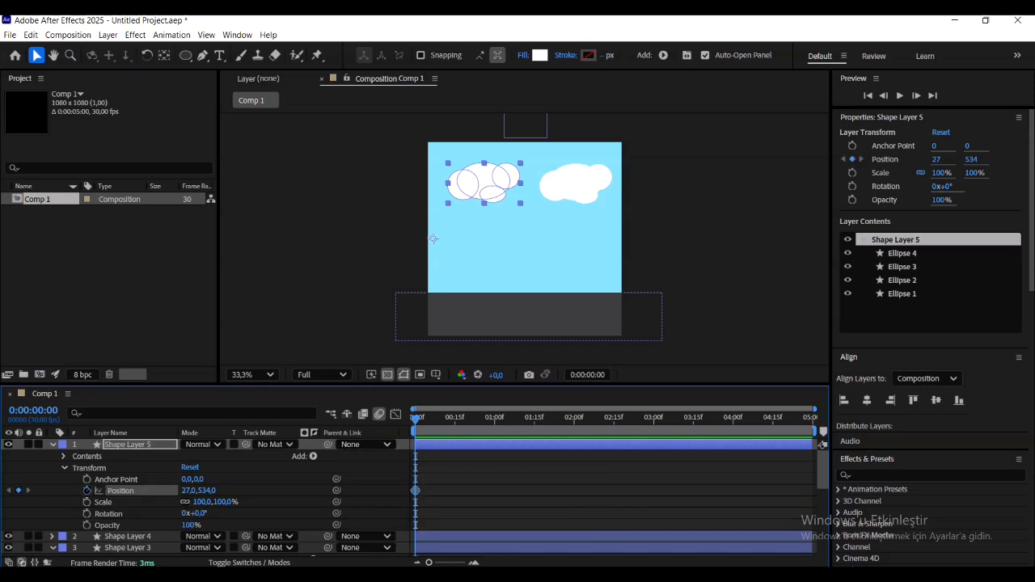
- At 0:06, move the left cloud outward by setting its Position to -114, 534
{"action": "mouse_move", "coordinate": [416, 421]}
{"action": "left_mouse_down"}
{"action": "mouse_move", "coordinate": [450, 418]}
{"action": "mouse_move", "coordinate": [431, 418]}
{"action": "left_mouse_up"}
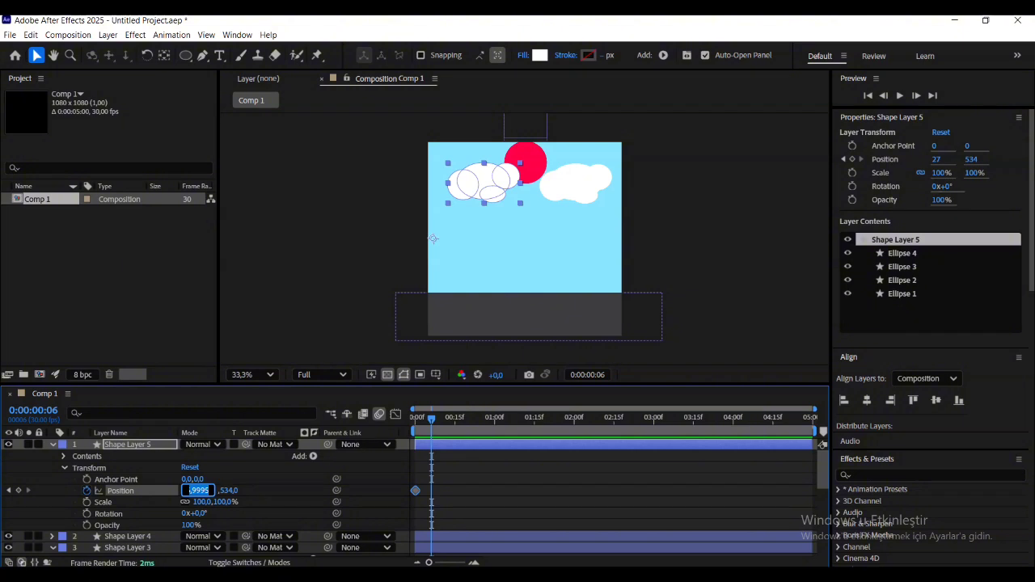
{"action": "left_click", "coordinate": [279, 492]}
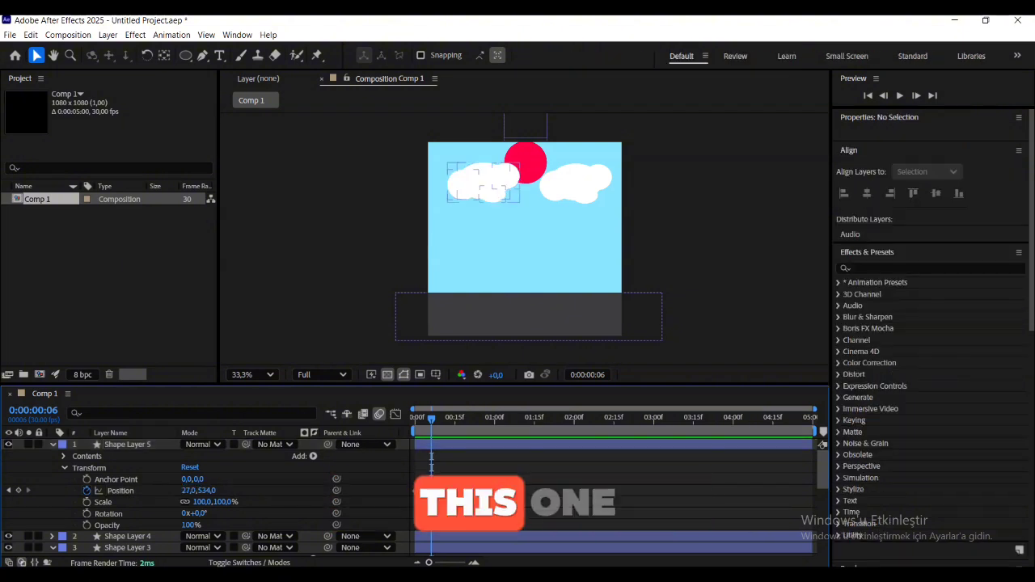
{"action": "left_click_drag", "start_coordinate": [189, 491], "coordinate": [112, 491]}
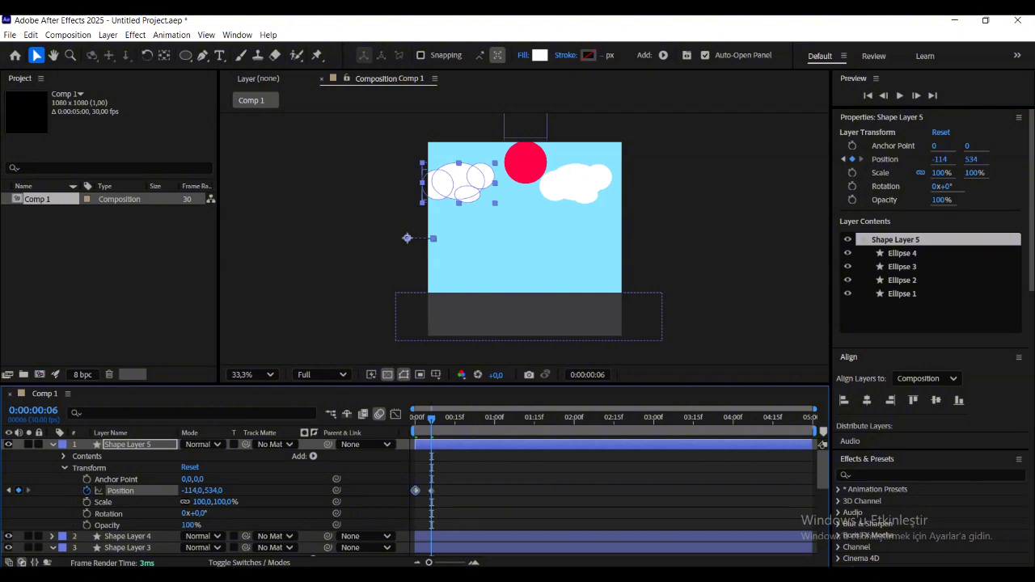
- Apply Easy Ease to both Position keyframes of the left cloud
{"action": "right_click", "coordinate": [432, 490]}
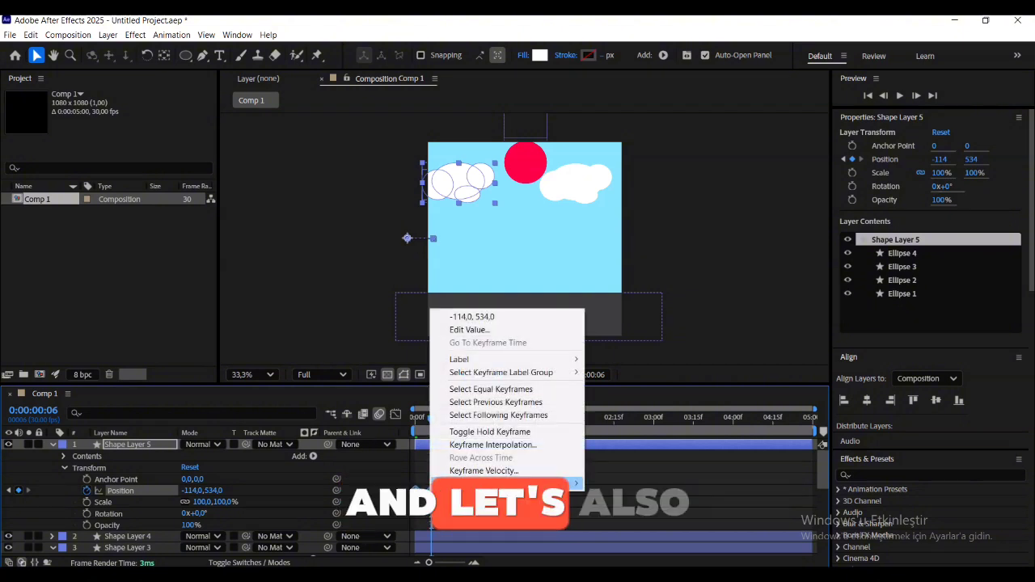
{"action": "mouse_move", "coordinate": [481, 484]}
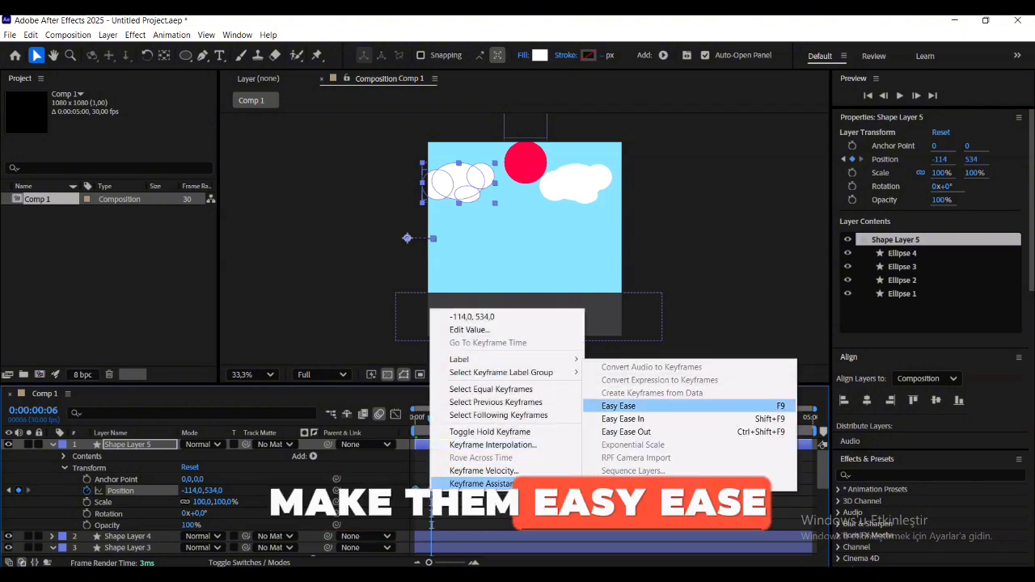
{"action": "left_click", "coordinate": [619, 406]}
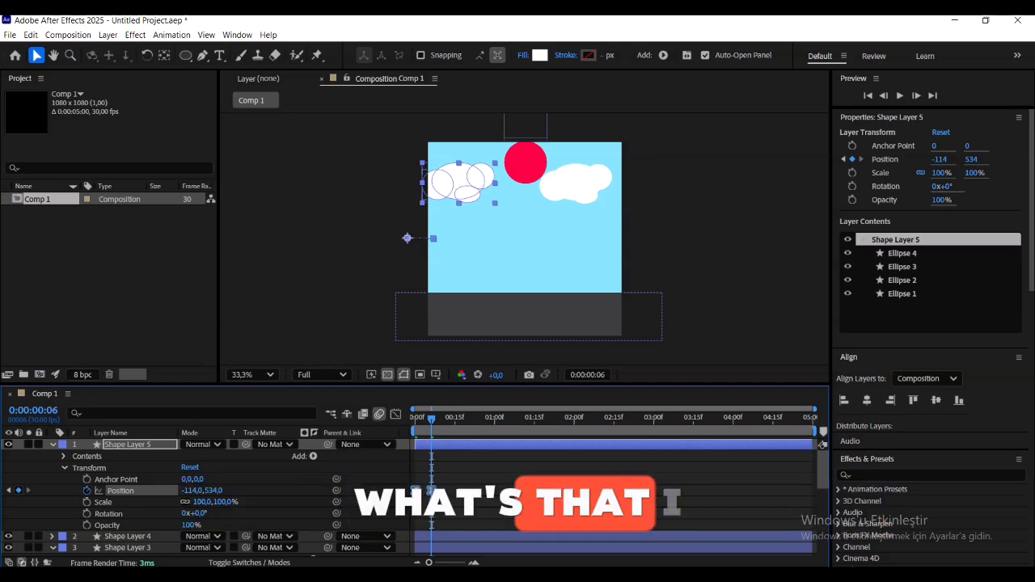
- Reveal the right cloud layer's transform properties and add a Position keyframe at 0:00
{"action": "left_click", "coordinate": [576, 184]}
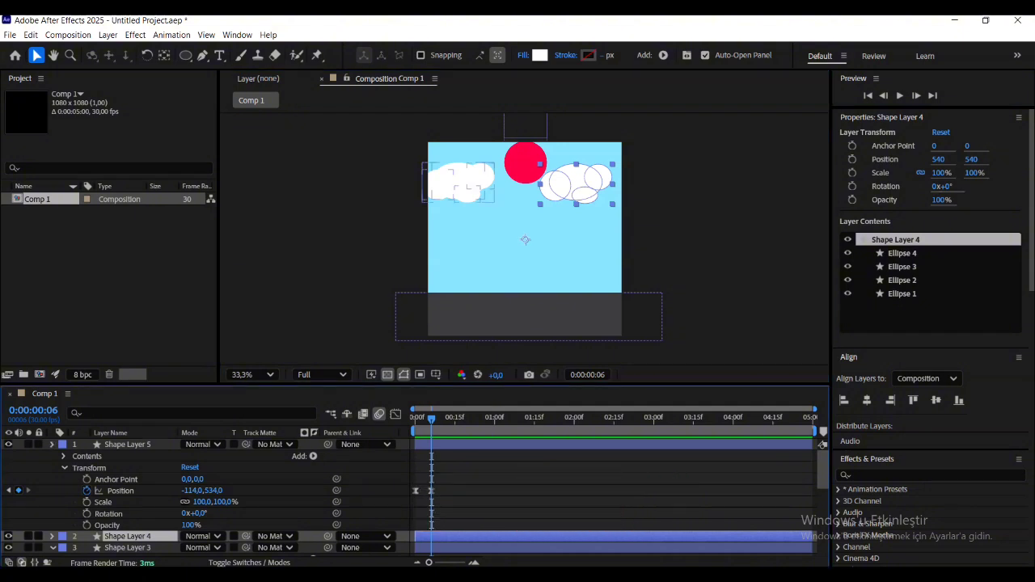
{"action": "left_click", "coordinate": [53, 444]}
{"action": "left_click", "coordinate": [53, 457]}
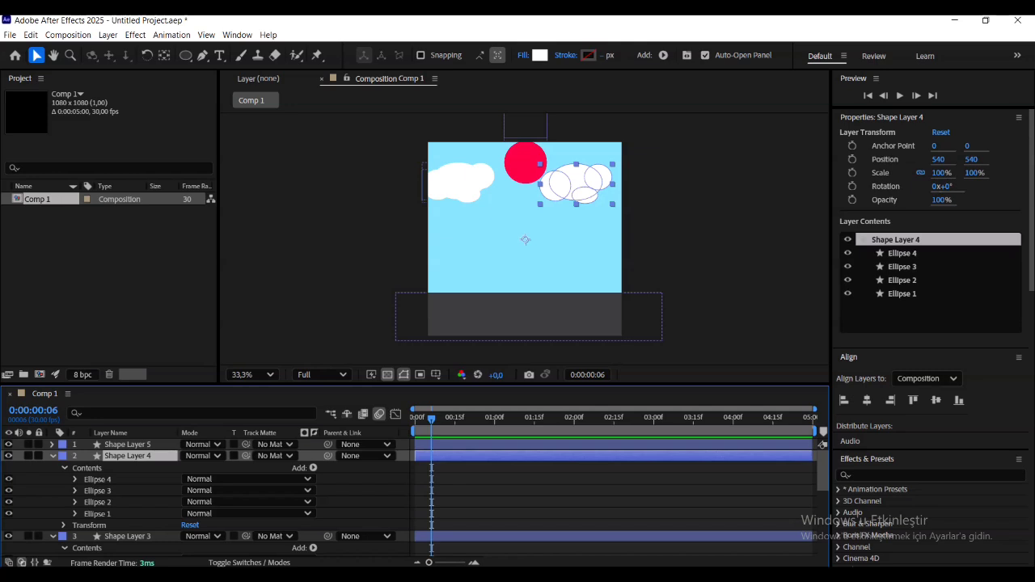
{"action": "left_click", "coordinate": [64, 526]}
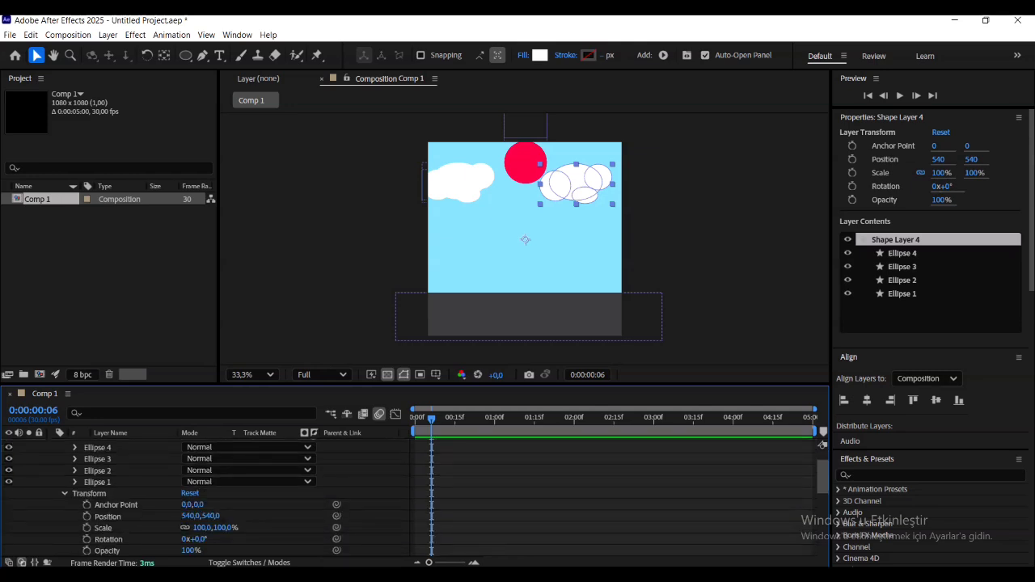
{"action": "left_click", "coordinate": [86, 516]}
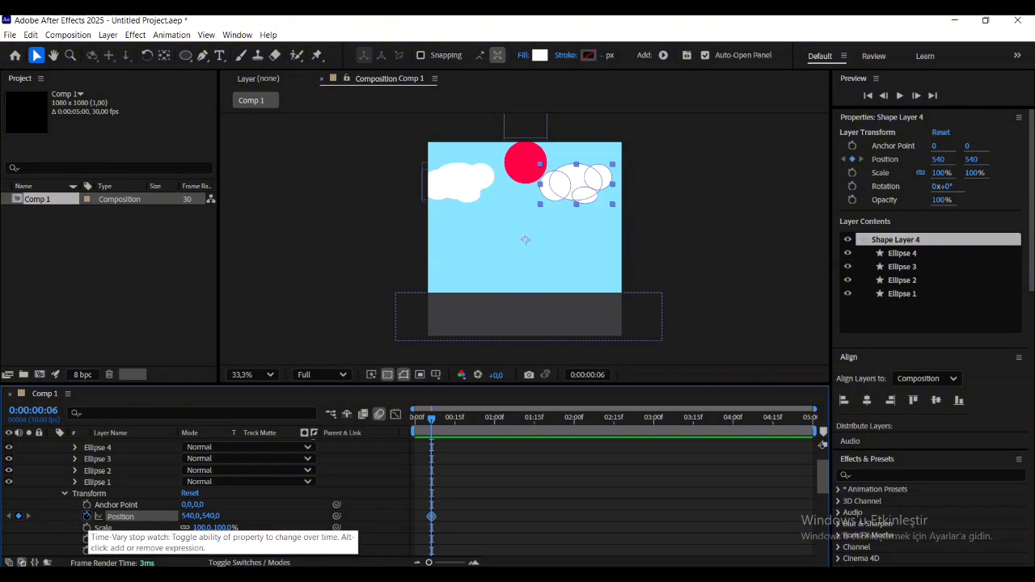
{"action": "left_click", "coordinate": [87, 517]}
{"action": "left_click_drag", "start_coordinate": [431, 418], "coordinate": [415, 418]}
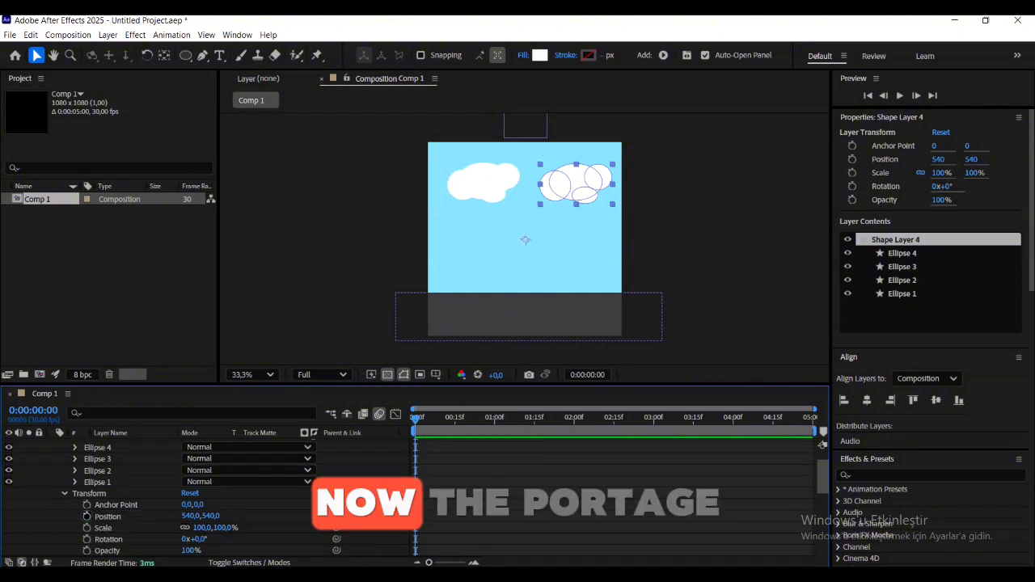
{"action": "left_click", "coordinate": [87, 517]}
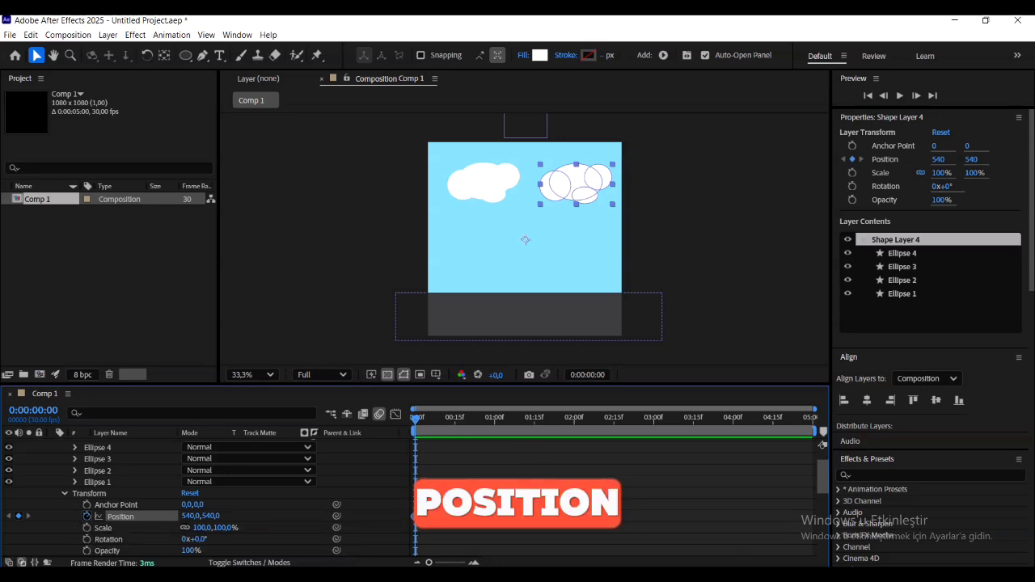
- At 0:06, move the right cloud horizontally outward to Position 713, 540
{"action": "left_click_drag", "start_coordinate": [416, 418], "coordinate": [434, 418]}
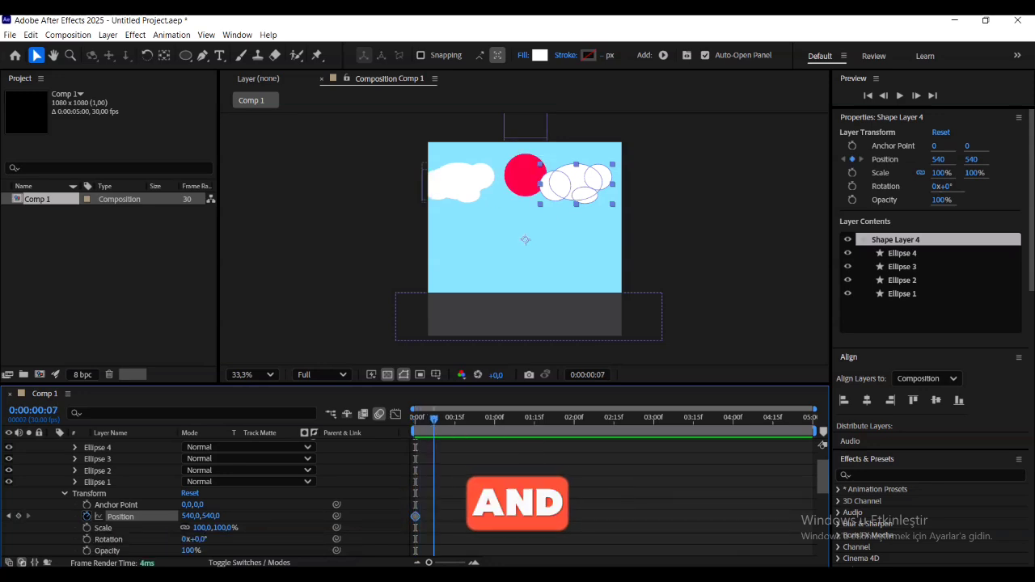
{"action": "scroll", "coordinate": [203, 494], "scroll_direction": "up", "scroll_amount": 1}
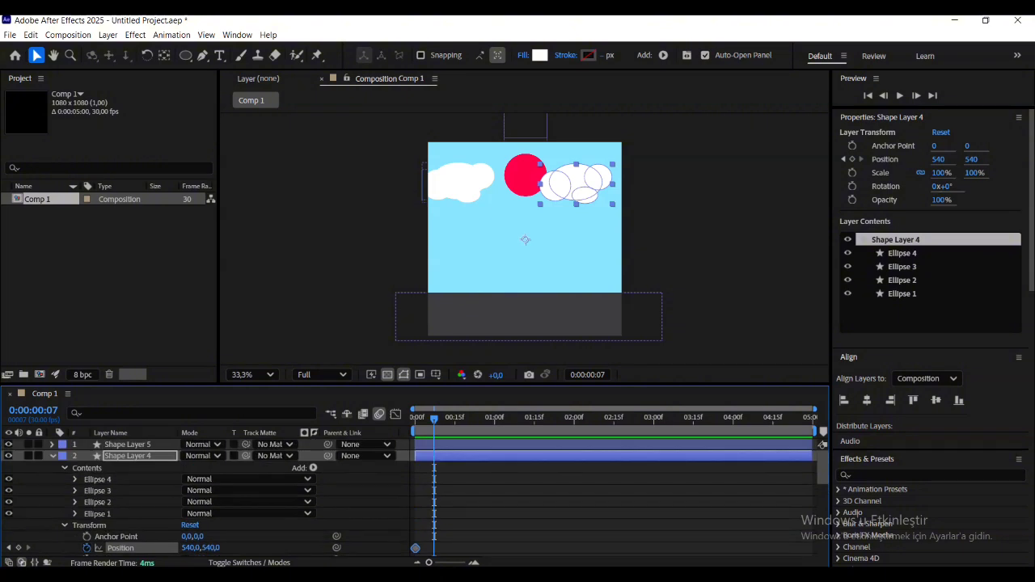
{"action": "scroll", "coordinate": [414, 497], "scroll_direction": "down", "scroll_amount": 5}
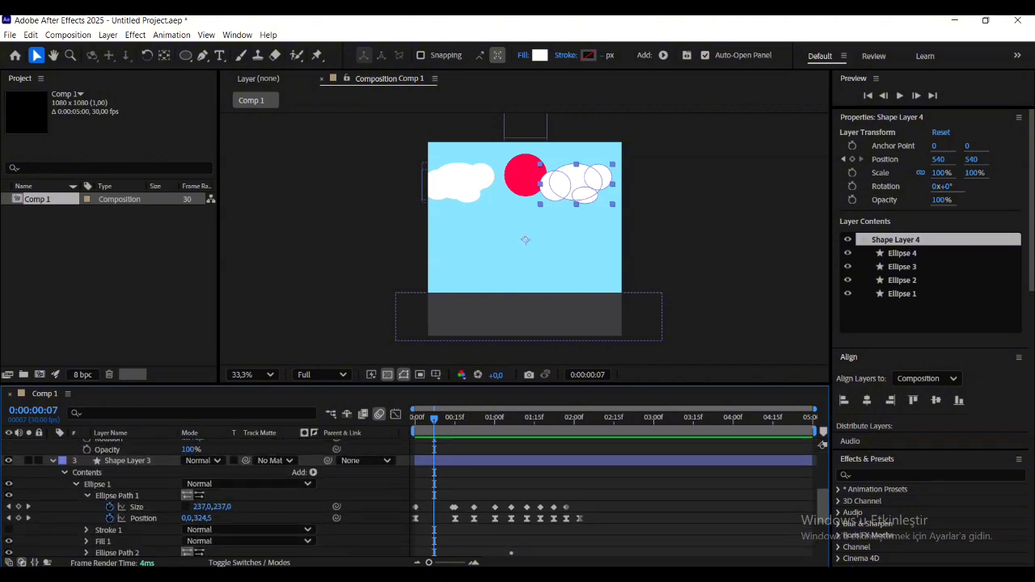
{"action": "scroll", "coordinate": [202, 497], "scroll_direction": "up", "scroll_amount": 2}
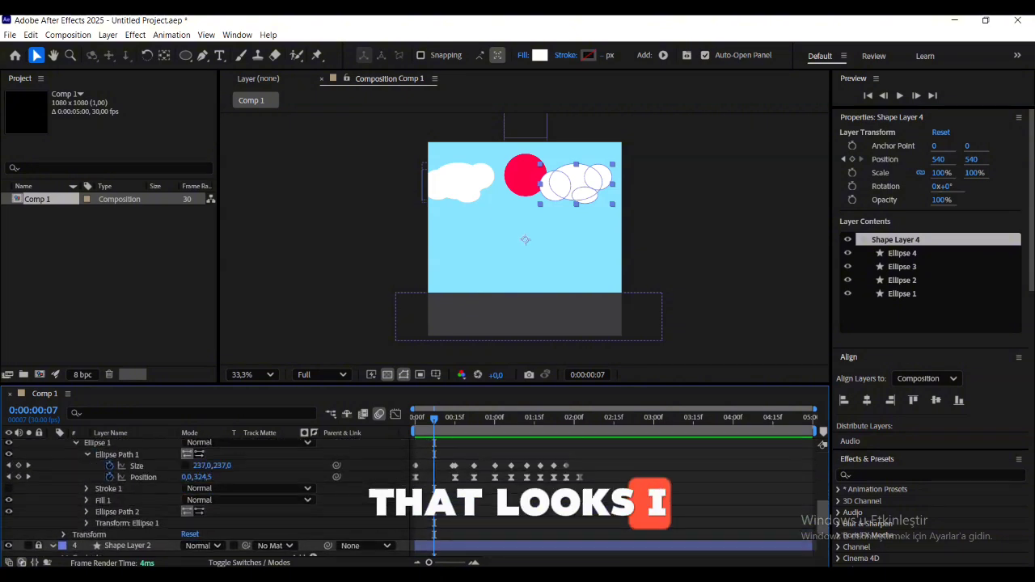
{"action": "scroll", "coordinate": [203, 497], "scroll_direction": "up", "scroll_amount": 1}
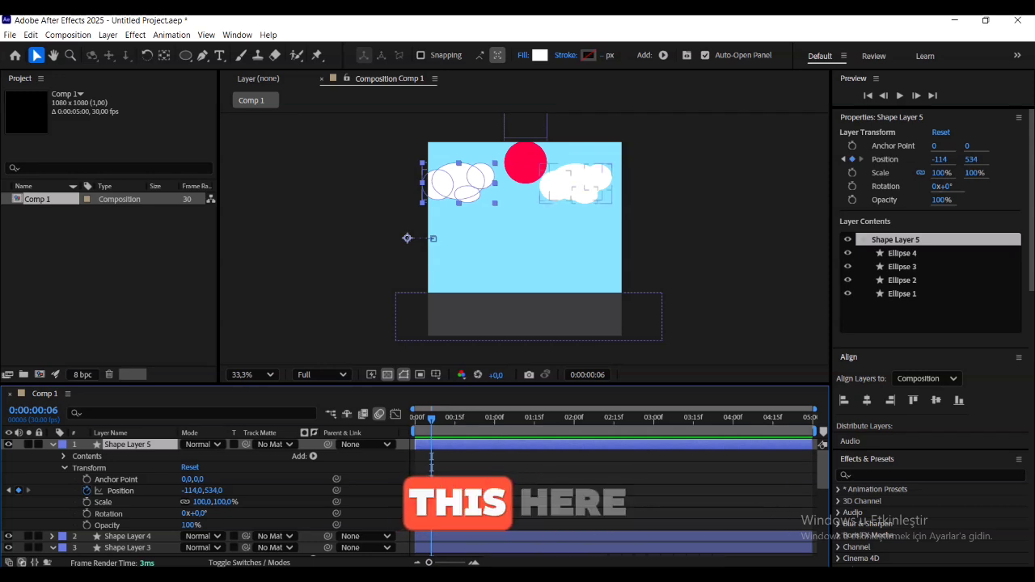
{"action": "left_click", "coordinate": [576, 184]}
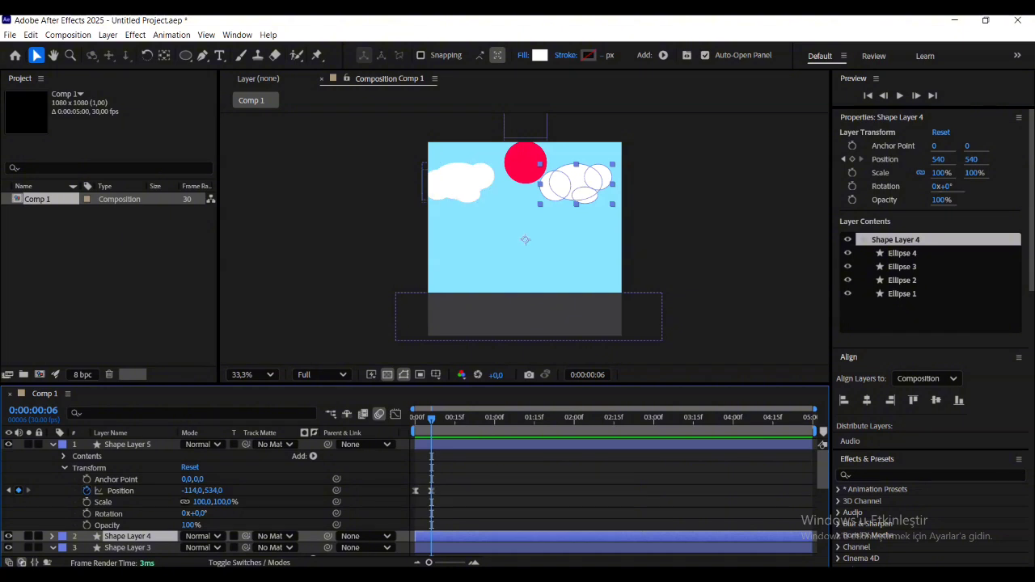
{"action": "scroll", "coordinate": [822, 444], "scroll_direction": "down", "scroll_amount": 3}
{"action": "scroll", "coordinate": [822, 444], "scroll_direction": "down", "scroll_amount": 2}
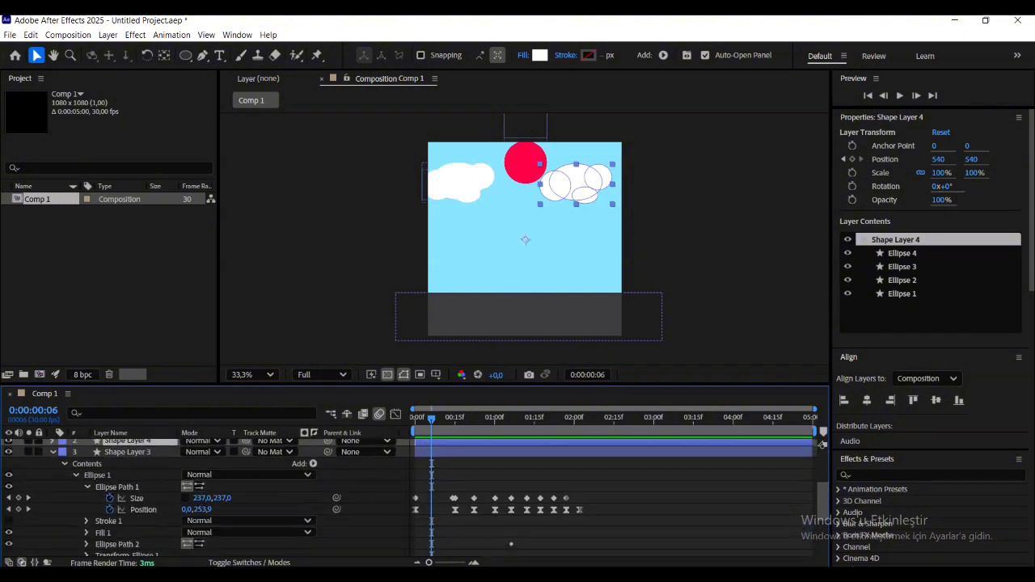
{"action": "scroll", "coordinate": [822, 444], "scroll_direction": "up", "scroll_amount": 1}
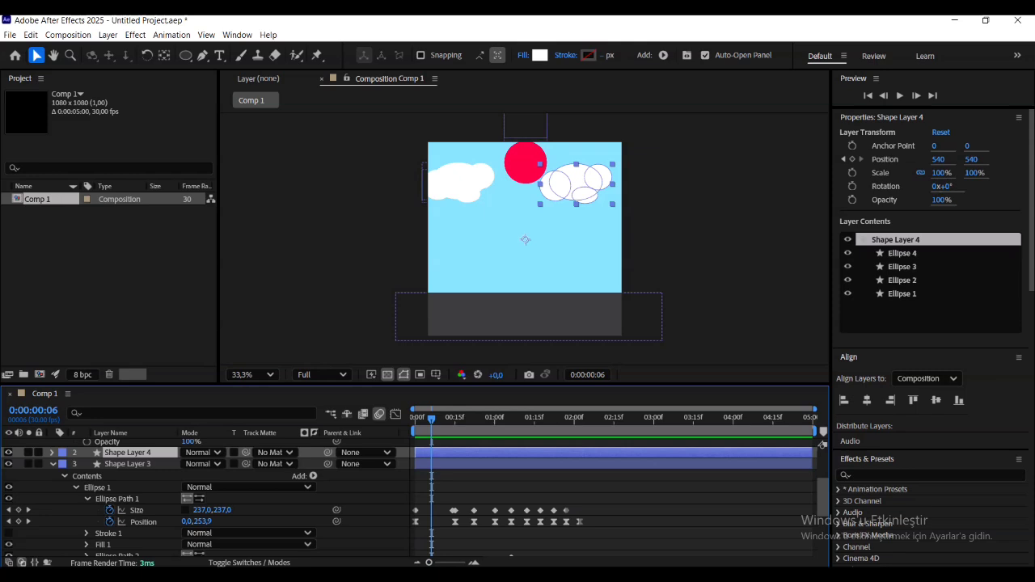
{"action": "left_click", "coordinate": [53, 453]}
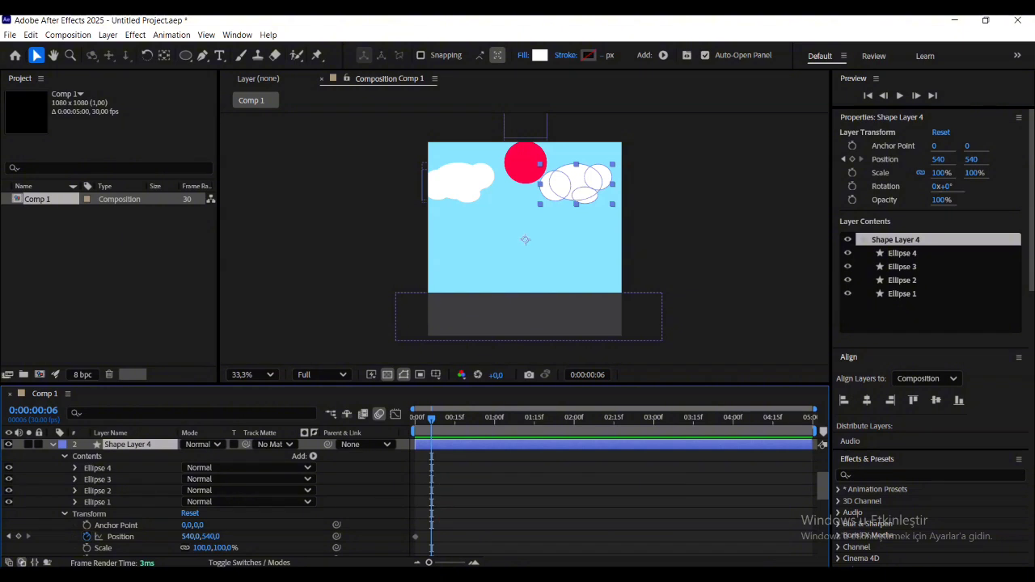
{"action": "left_click_drag", "start_coordinate": [525, 239], "coordinate": [558, 240]}
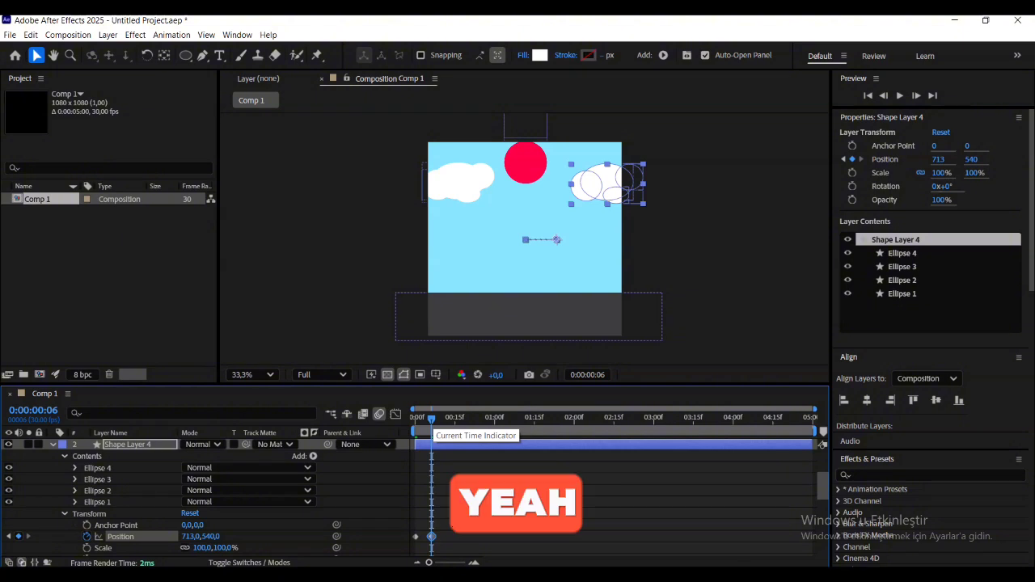
- Deselect all layers and preview the animation from 0:00 to check the clouds' movement
{"action": "left_click_drag", "start_coordinate": [432, 419], "coordinate": [416, 419]}
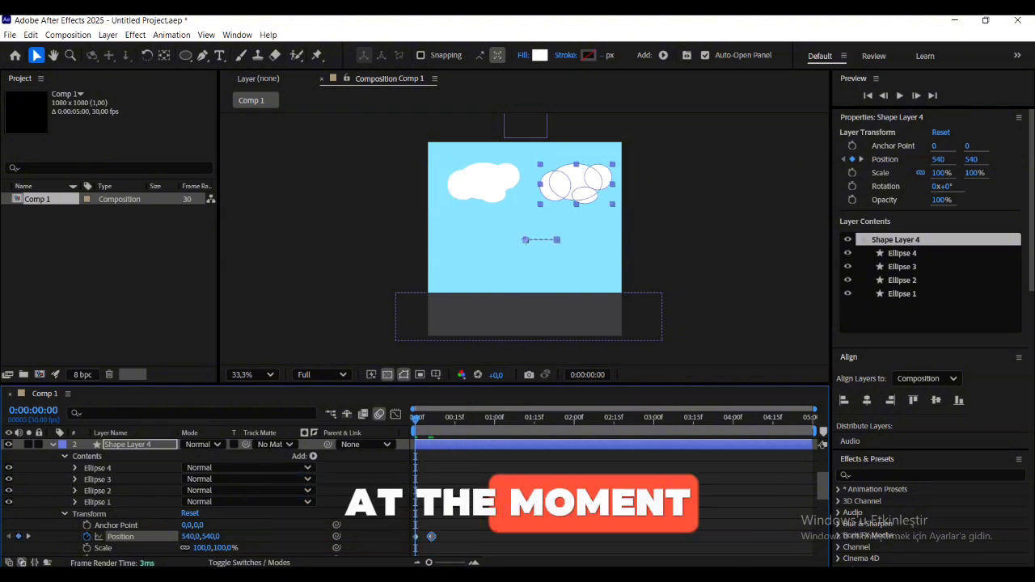
{"action": "left_click", "coordinate": [339, 251]}
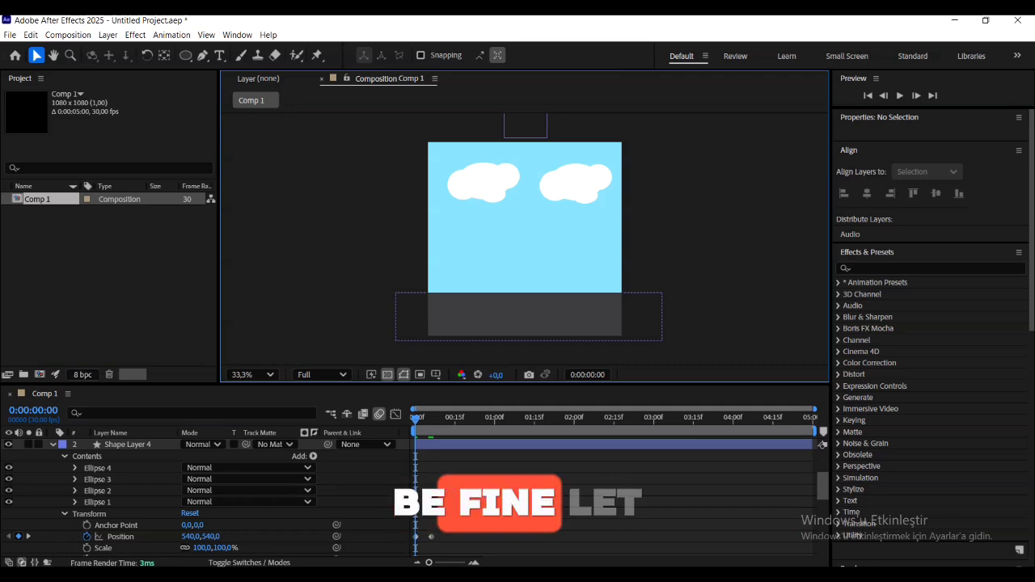
{"action": "key", "text": "space"}
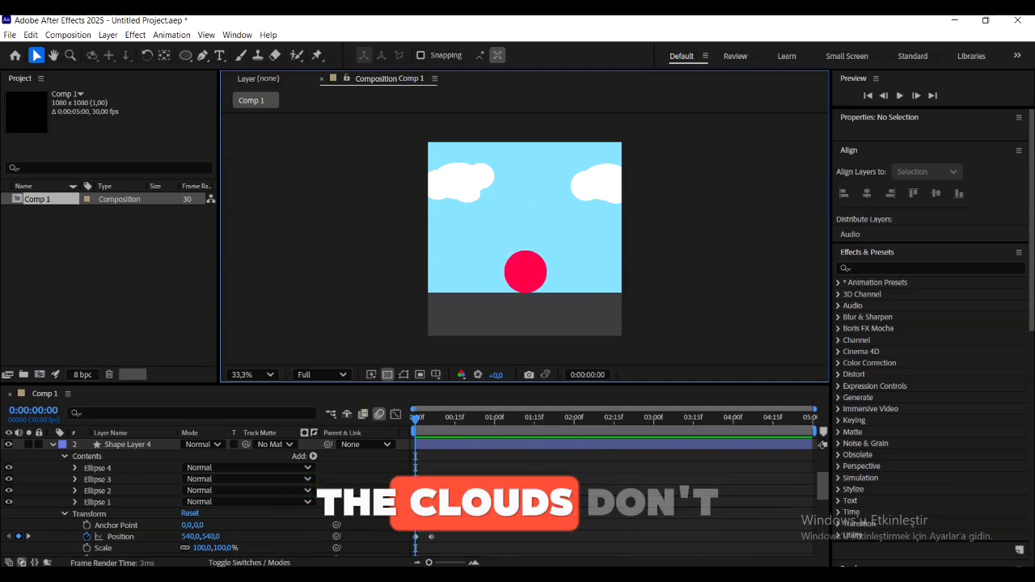
{"action": "key", "text": "space"}
- Slow the left cloud's motion by moving its second Position keyframe to 1:00
{"action": "left_click_drag", "start_coordinate": [823, 486], "coordinate": [823, 463]}
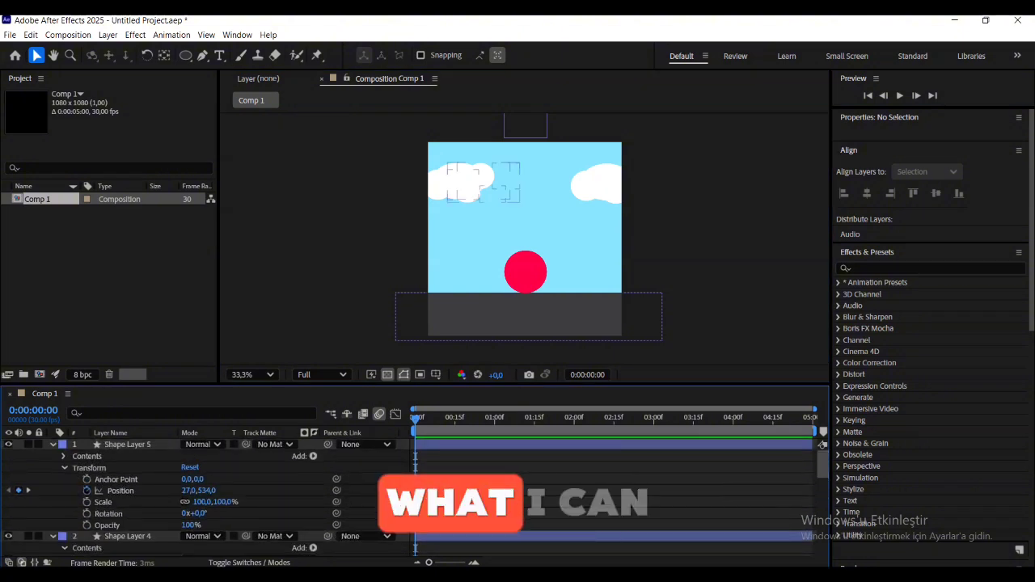
{"action": "left_click", "coordinate": [822, 444]}
{"action": "left_click_drag", "start_coordinate": [431, 490], "coordinate": [491, 491]}
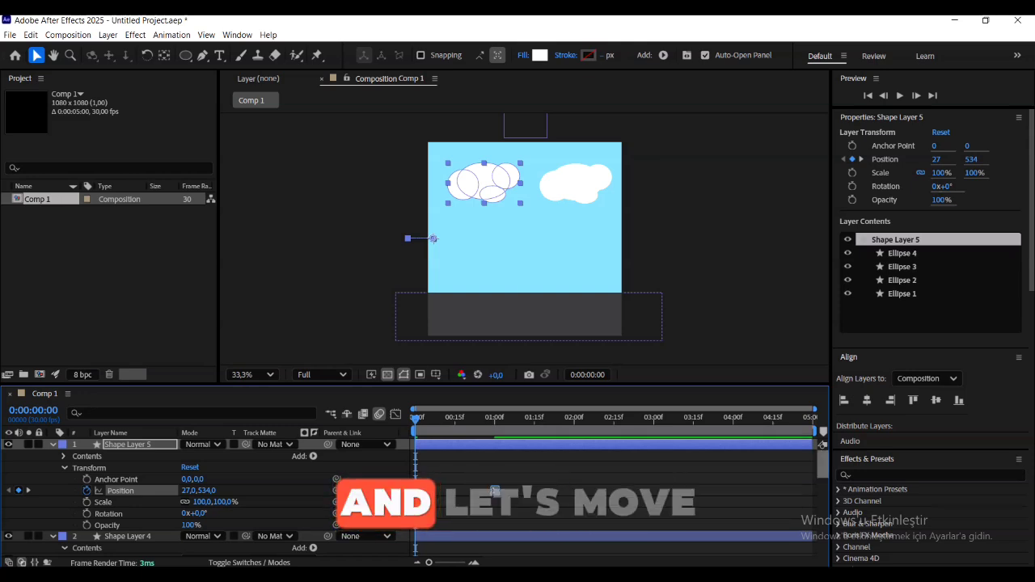
- Move the right cloud's second Position keyframe to 1:00, deselect everything and preview the animation
{"action": "scroll", "coordinate": [822, 444], "scroll_direction": "down", "scroll_amount": 4}
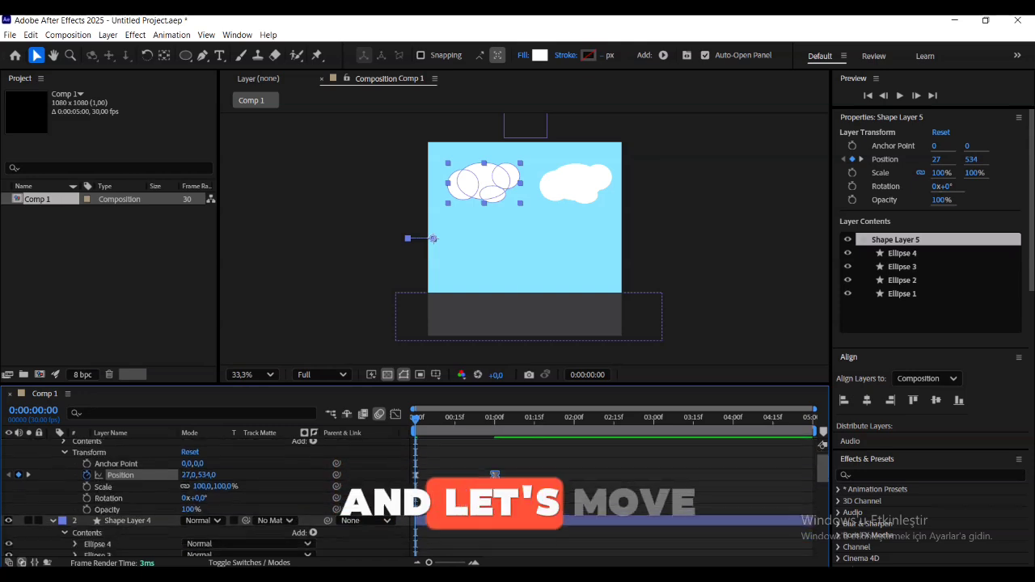
{"action": "left_click", "coordinate": [431, 517]}
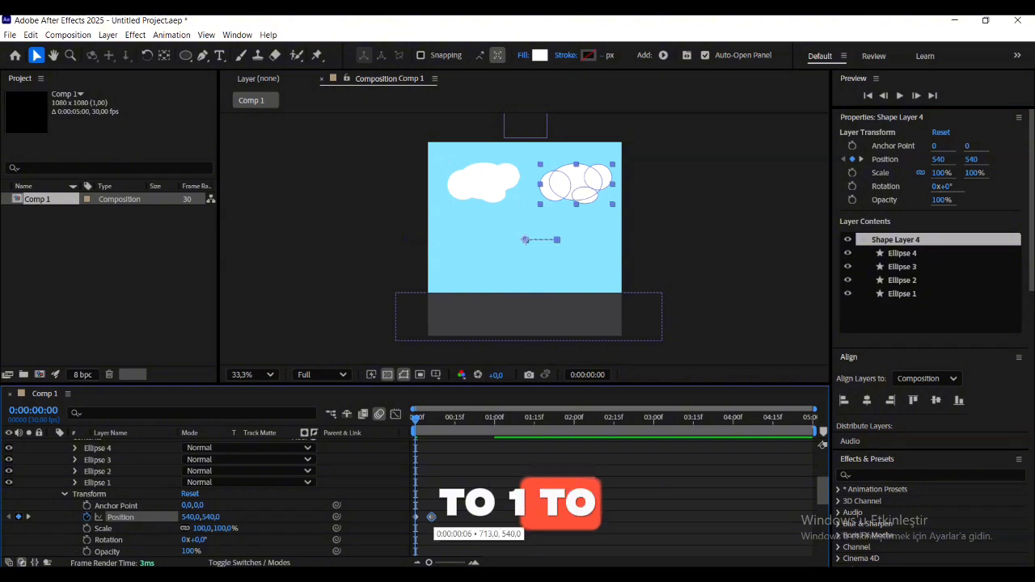
{"action": "left_click_drag", "start_coordinate": [431, 517], "coordinate": [494, 516]}
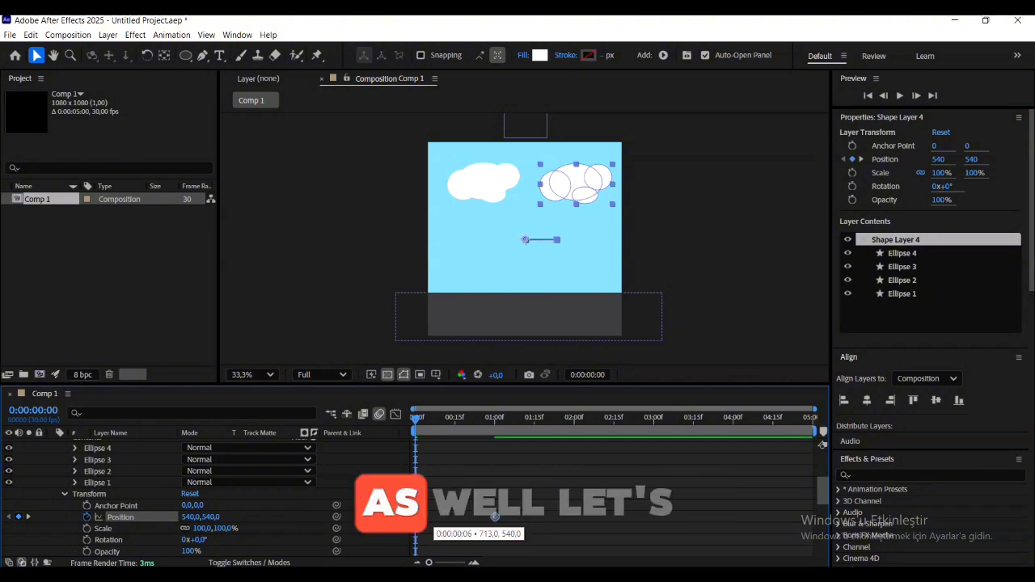
{"action": "key", "text": "ctrl+shift+a"}
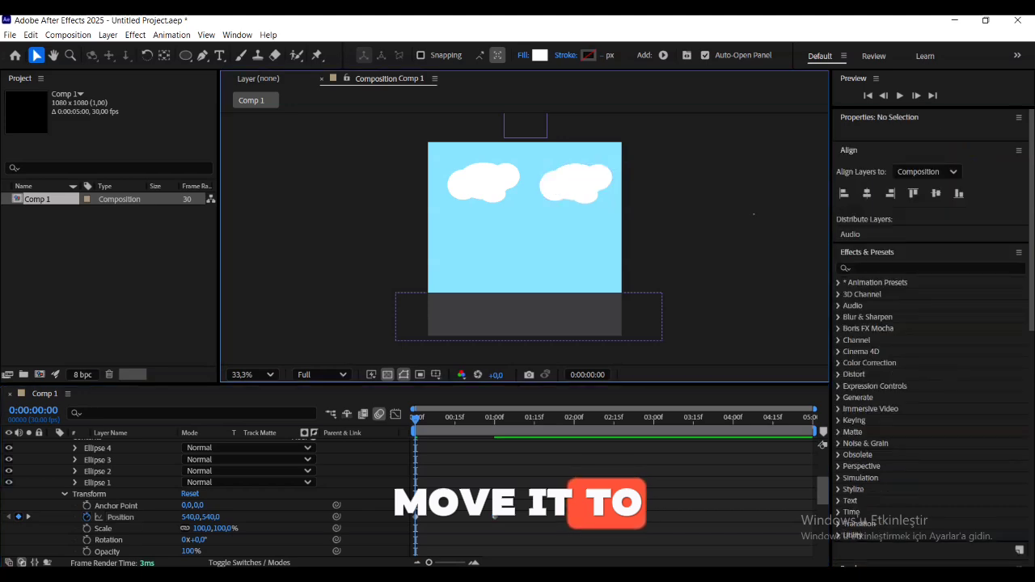
{"action": "key", "text": "space"}
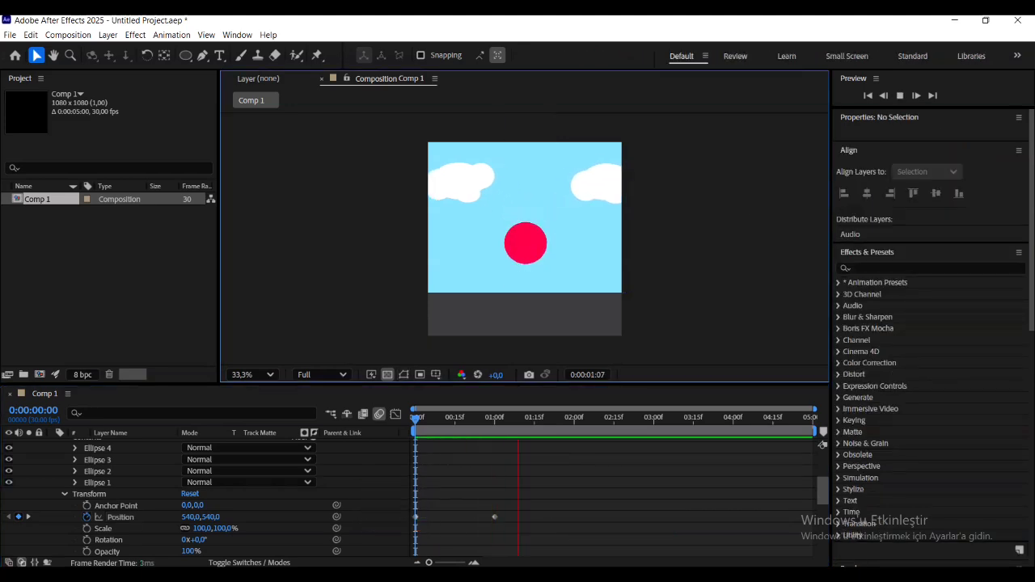